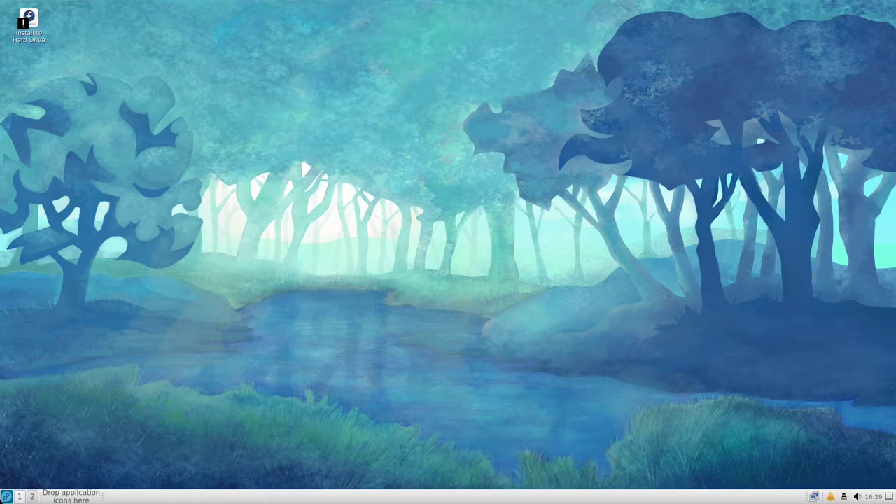
# Open the Openbox Window Manager Preferences from the Preferences menu.
pyautogui.click(7, 496)
pyautogui.moveTo(59, 427)
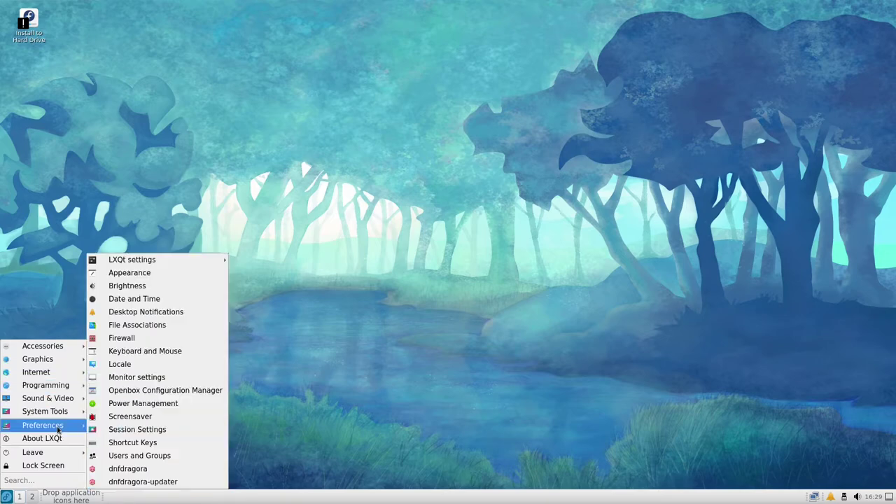
pyautogui.moveTo(184, 263)
pyautogui.click(292, 272)
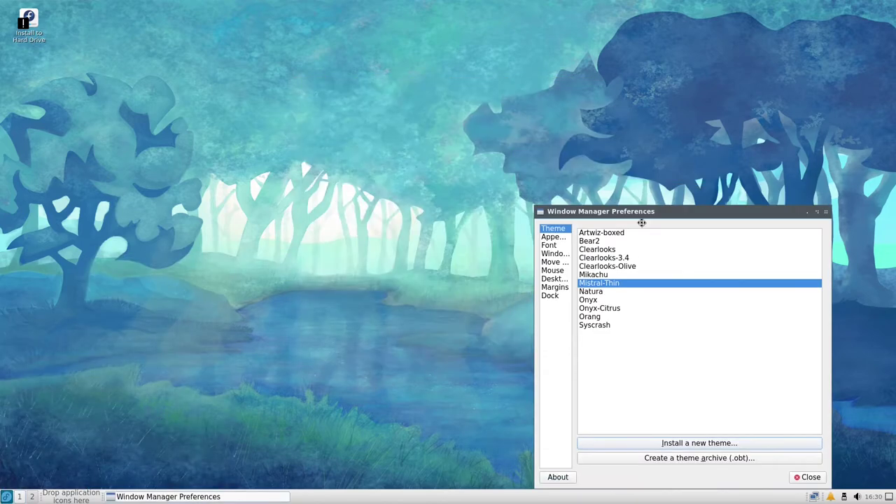
# Launch Openbox Configuration Manager and arrange the two preference windows apart.
pyautogui.click(6, 496)
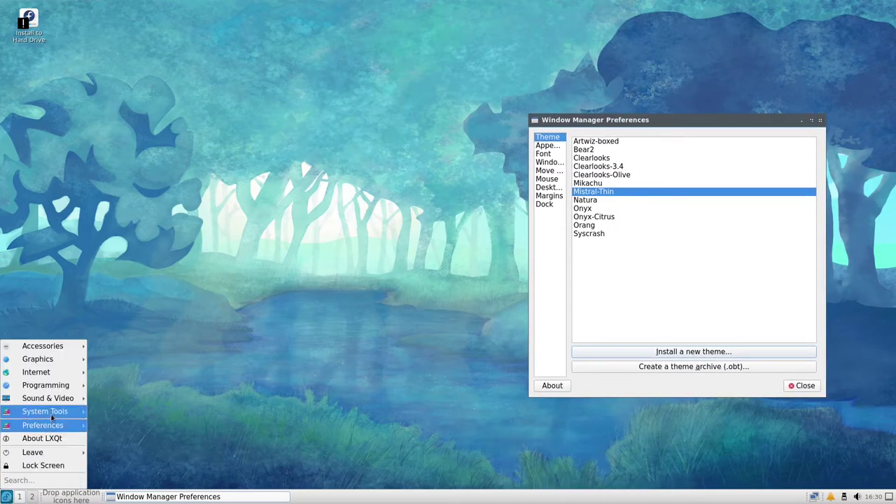
pyautogui.moveTo(53, 429)
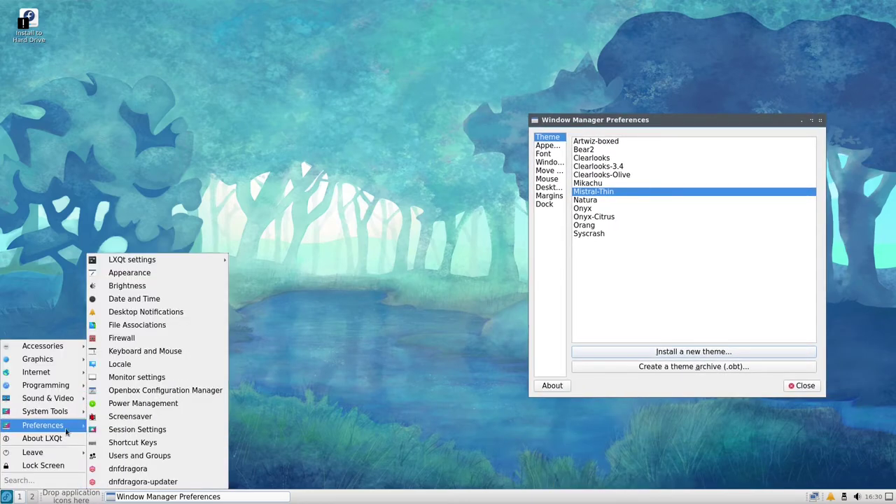
pyautogui.click(154, 391)
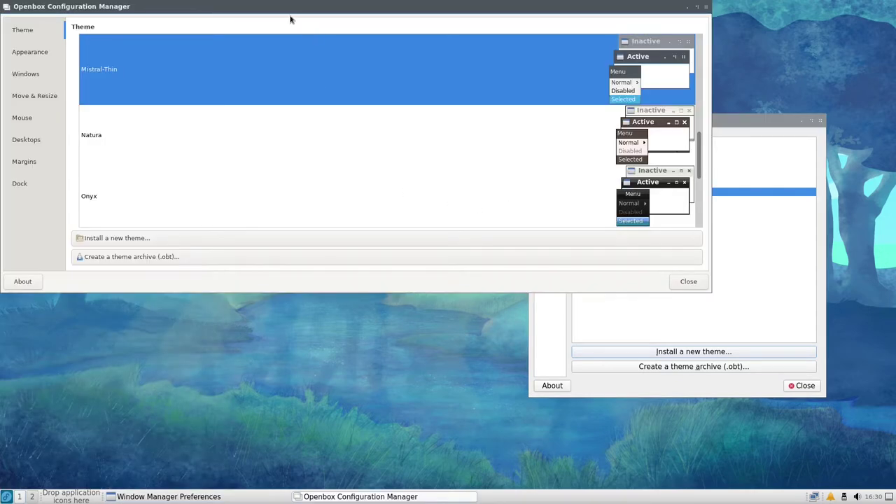
pyautogui.moveTo(286, 10); pyautogui.dragTo(286, 207)
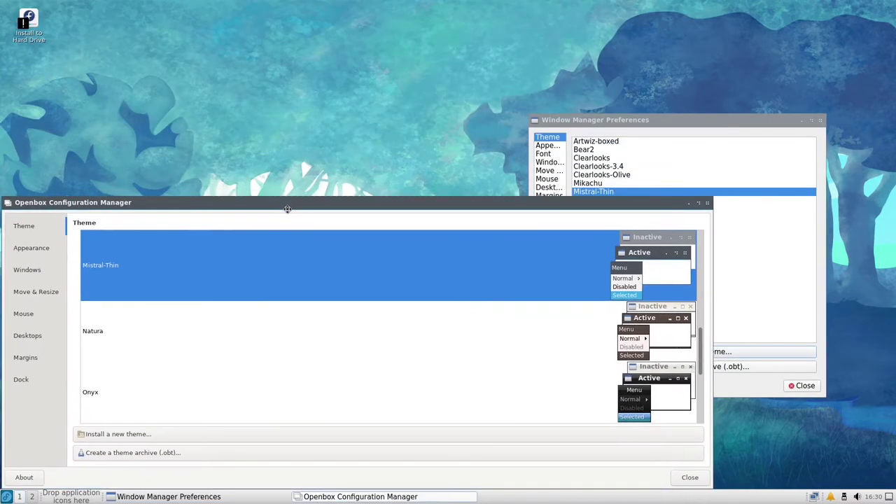
pyautogui.moveTo(683, 120); pyautogui.dragTo(753, 6)
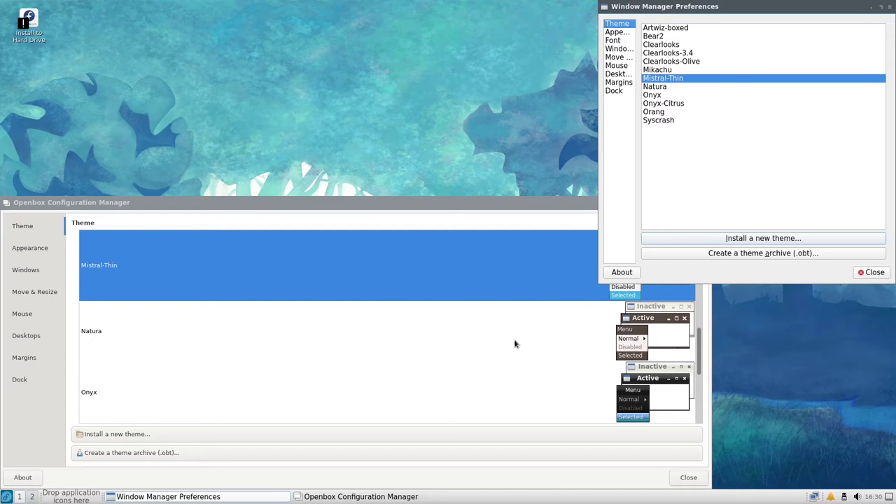
# Try Onyx, Artwiz-boxed, Natura, Onyx-Citrus, Clearlooks and Mikachu themes, keeping Artwiz-boxed, and close Window Manager Preferences.
pyautogui.click(262, 382)
pyautogui.scroll(-5, 551, 348)
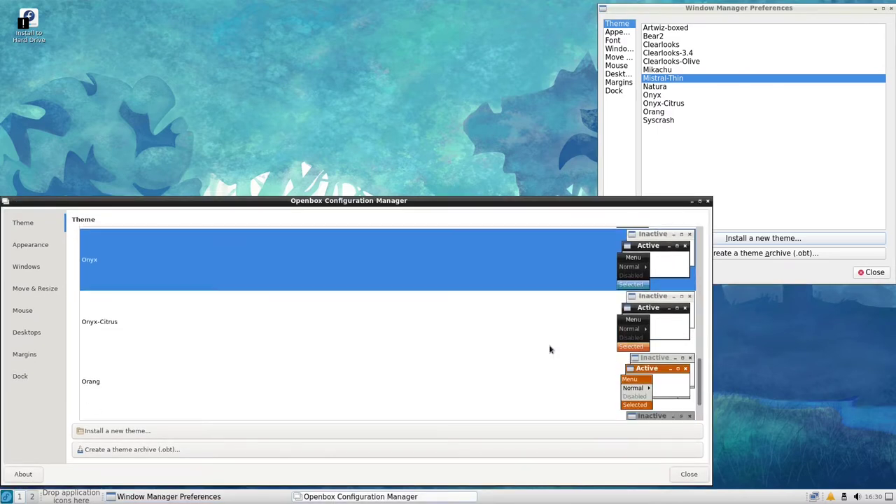
pyautogui.scroll(10, 441, 366)
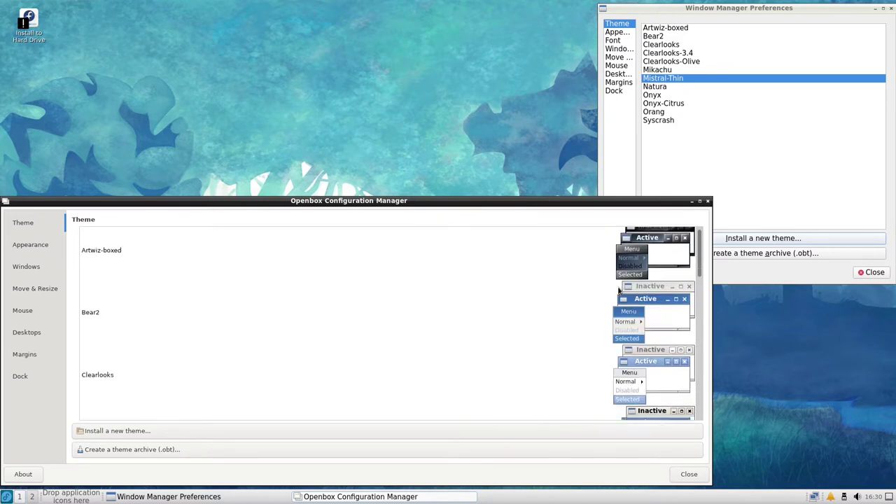
pyautogui.click(126, 279)
pyautogui.click(660, 87)
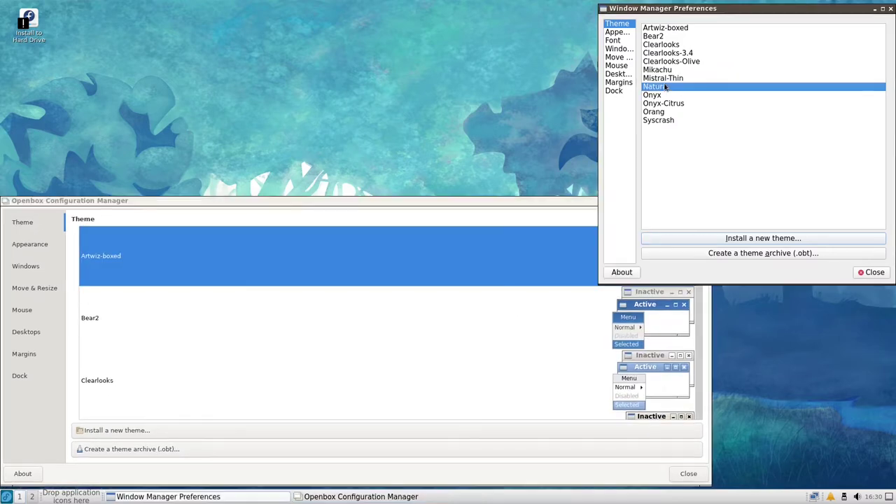
pyautogui.click(669, 104)
pyautogui.click(668, 44)
pyautogui.click(684, 70)
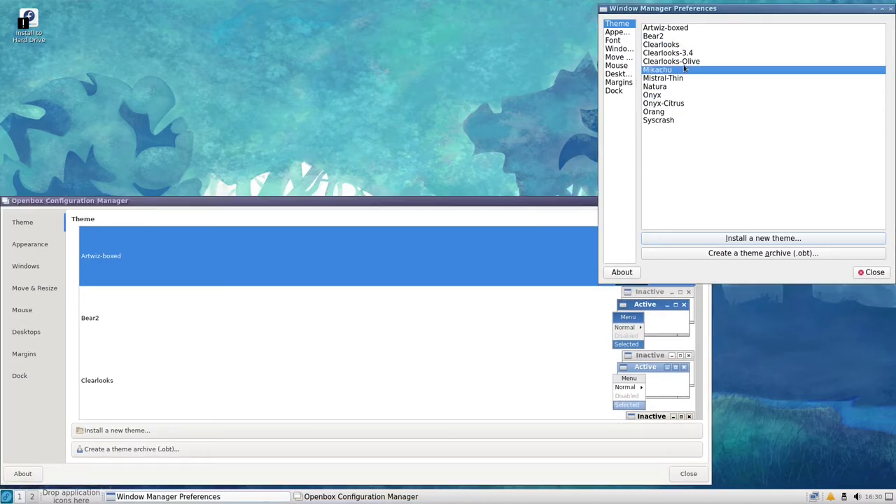
pyautogui.click(890, 8)
pyautogui.moveTo(462, 203); pyautogui.dragTo(649, 2)
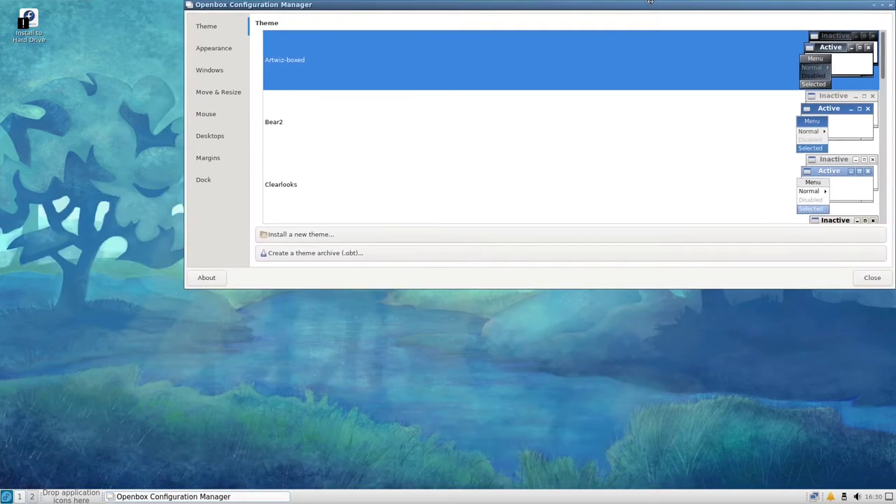
# Close Openbox Configuration Manager and launch Falkon from the Internet menu.
pyautogui.click(891, 6)
pyautogui.click(6, 496)
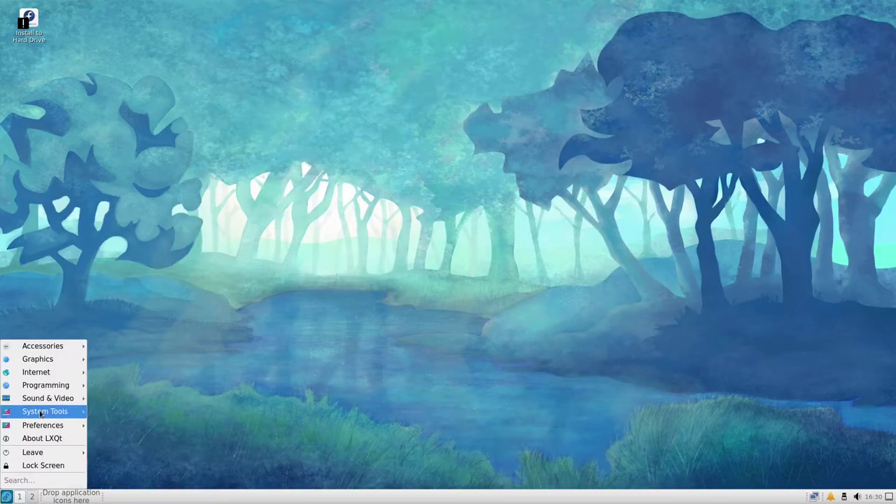
pyautogui.moveTo(43, 413)
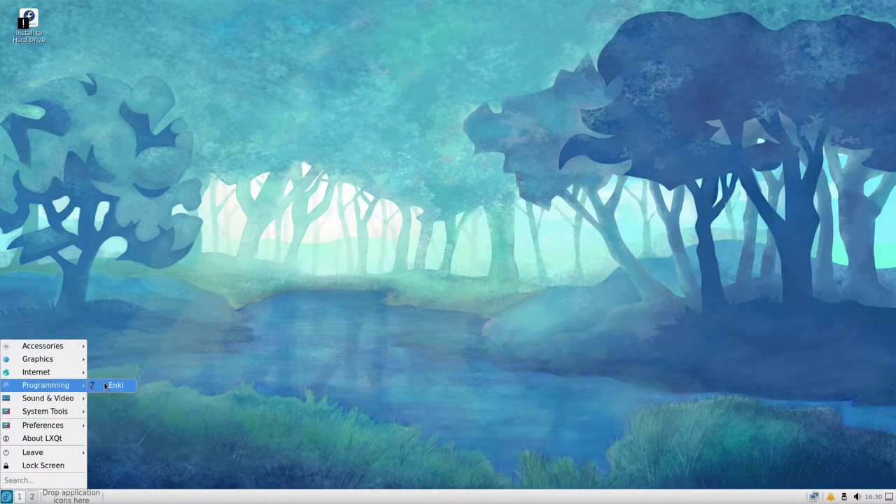
pyautogui.moveTo(48, 373)
pyautogui.click(112, 372)
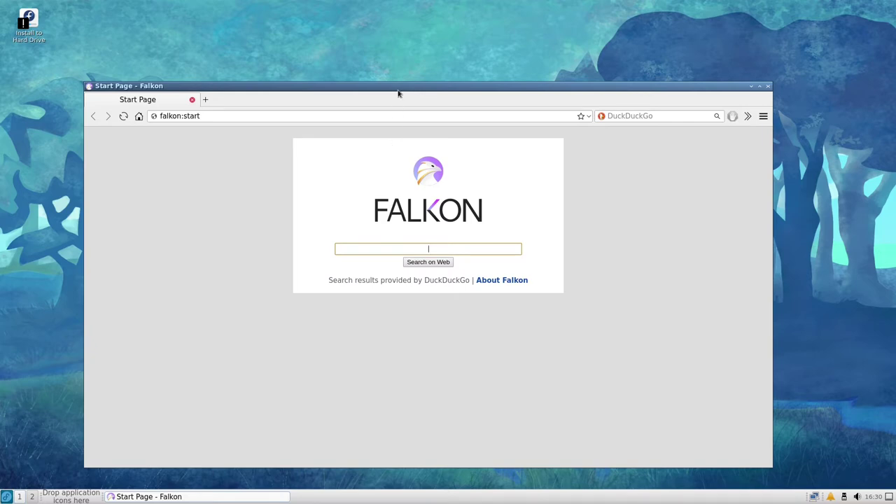
# Carry the Falkon window across desktops, then close it.
pyautogui.moveTo(398, 93); pyautogui.dragTo(315, 78)
pyautogui.moveTo(205, 83); pyautogui.dragTo(640, 60)
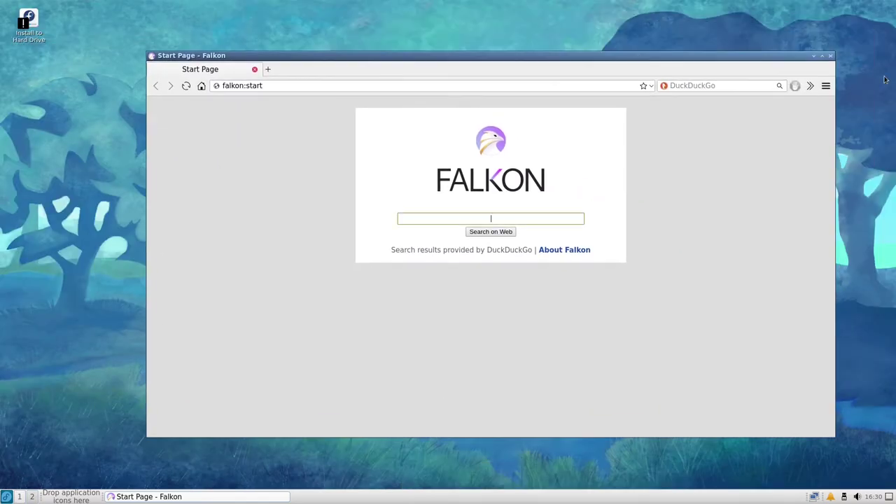
pyautogui.click(829, 55)
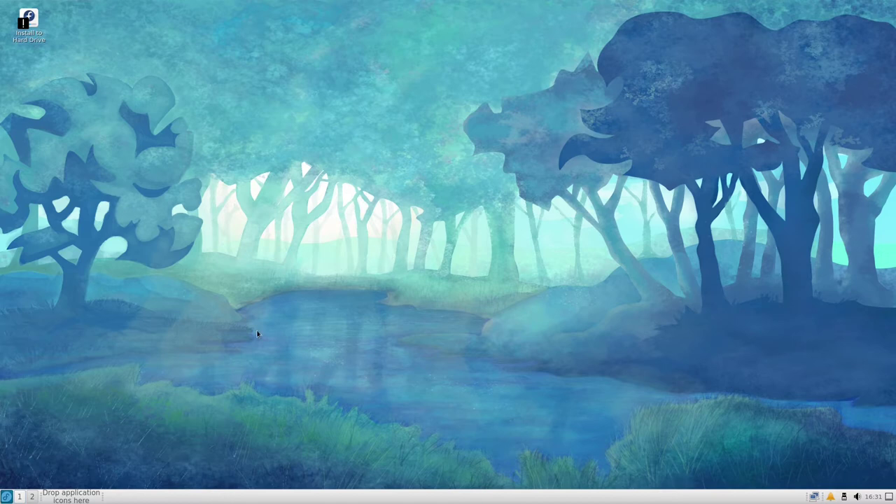
# Run 'sudo dnf install i3' in a new QTerminal window.
pyautogui.hotkey('ctrl', 'alt', 't')
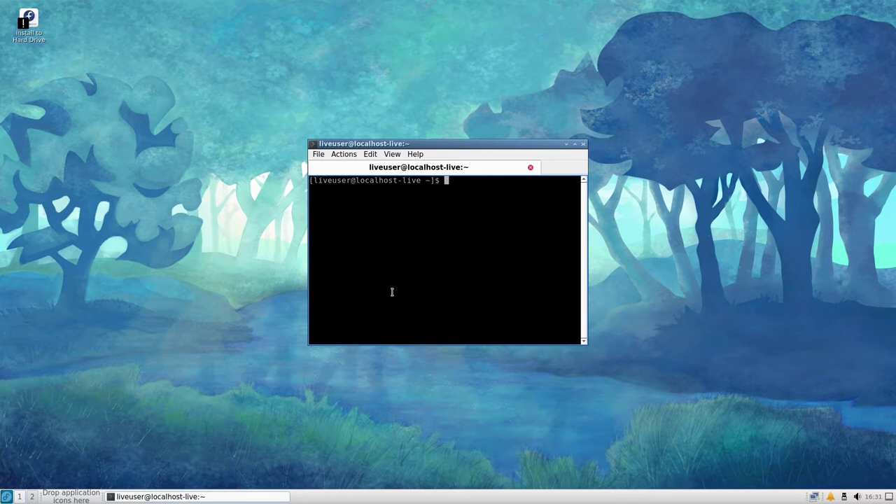
pyautogui.write('sudo f')
pyautogui.press('BackSpace')
pyautogui.write('dnf install')
pyautogui.write('i3')
pyautogui.press('Return')
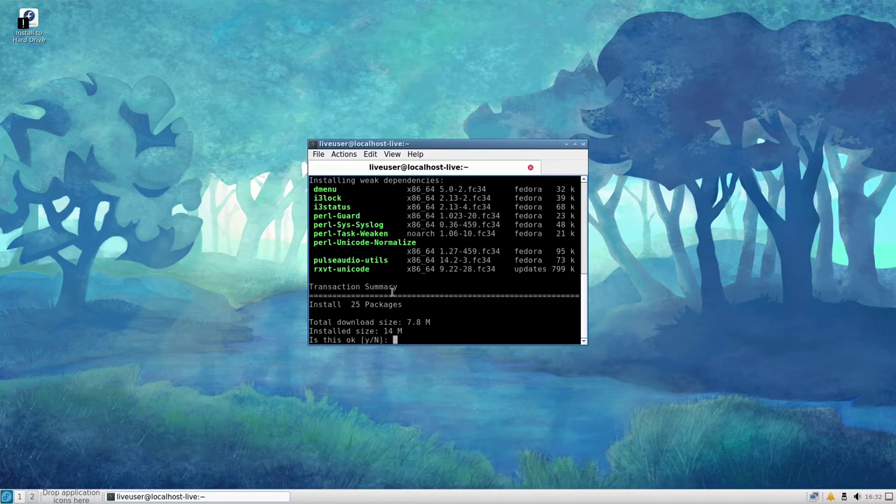
# Confirm installing the 25 packages, then exit the terminal.
pyautogui.write('y')
pyautogui.press('Return')
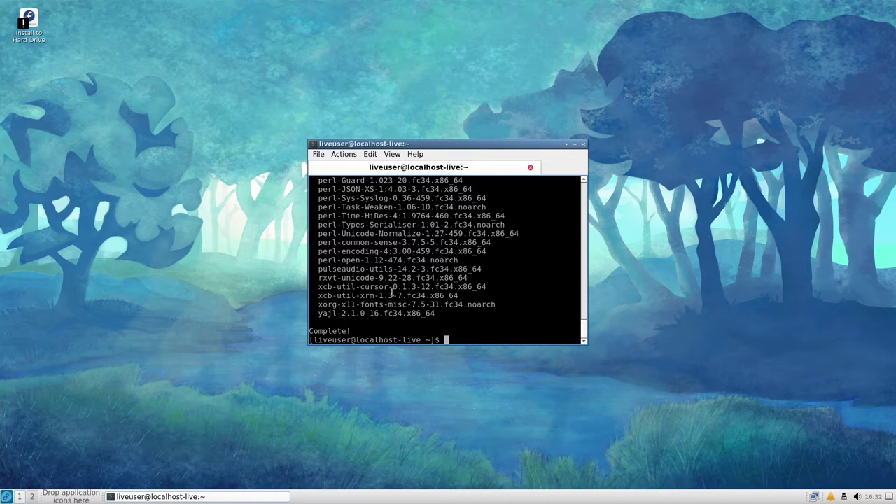
pyautogui.write('exit')
pyautogui.press('Return')
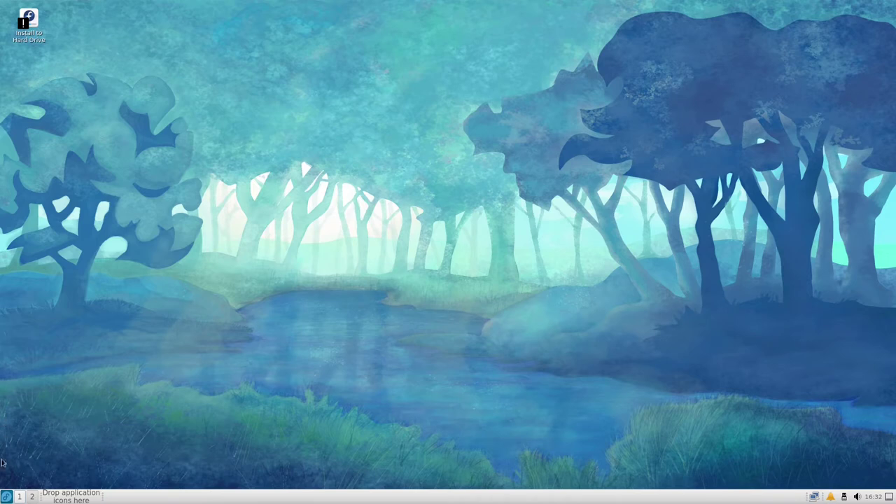
# Log out of the LXQt session.
pyautogui.click(8, 497)
pyautogui.moveTo(48, 454)
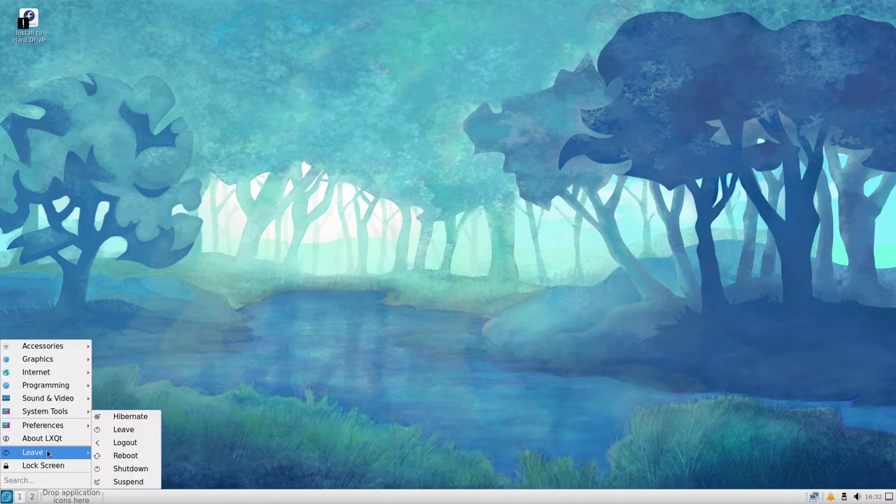
pyautogui.click(130, 442)
pyautogui.click(497, 234)
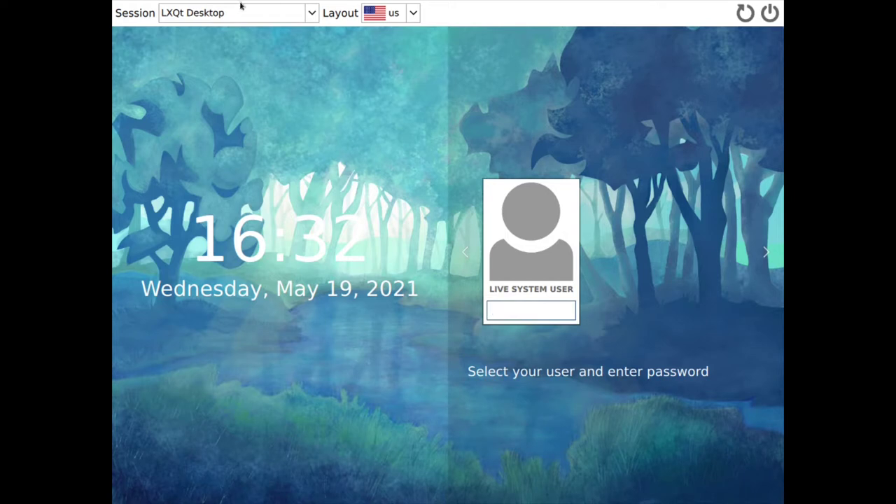
# Log in with the i3 session, dismiss its first-configuration prompt, and open a terminal.
pyautogui.click(240, 6)
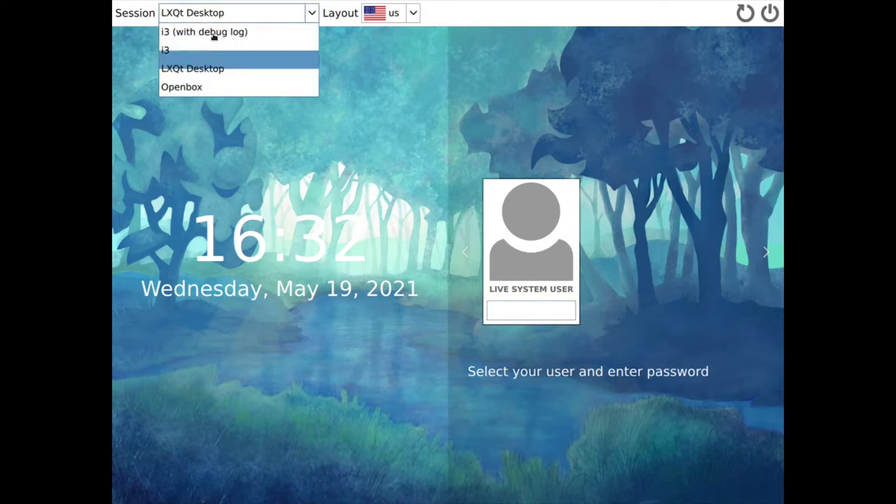
pyautogui.click(217, 49)
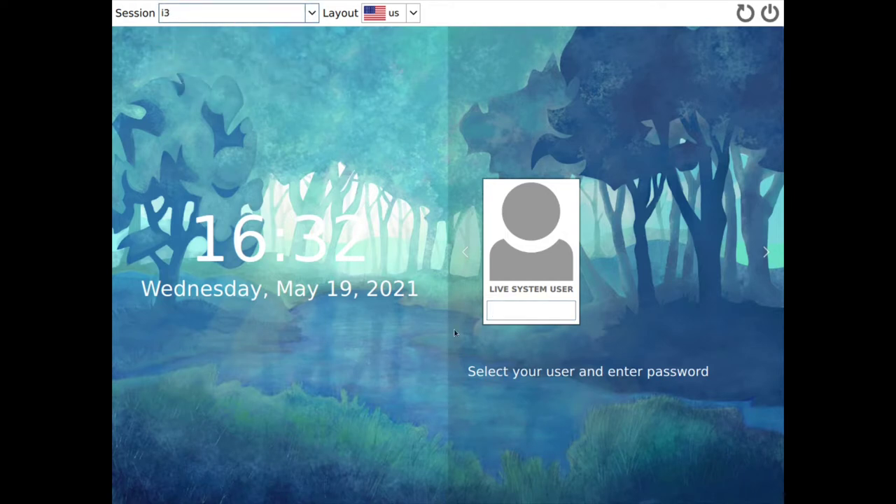
pyautogui.click(538, 309)
pyautogui.press('Return')
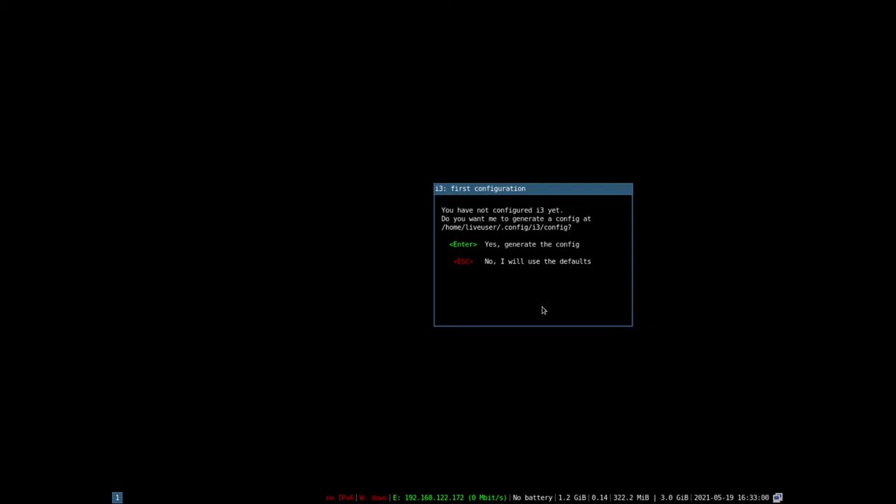
pyautogui.press('Escape')
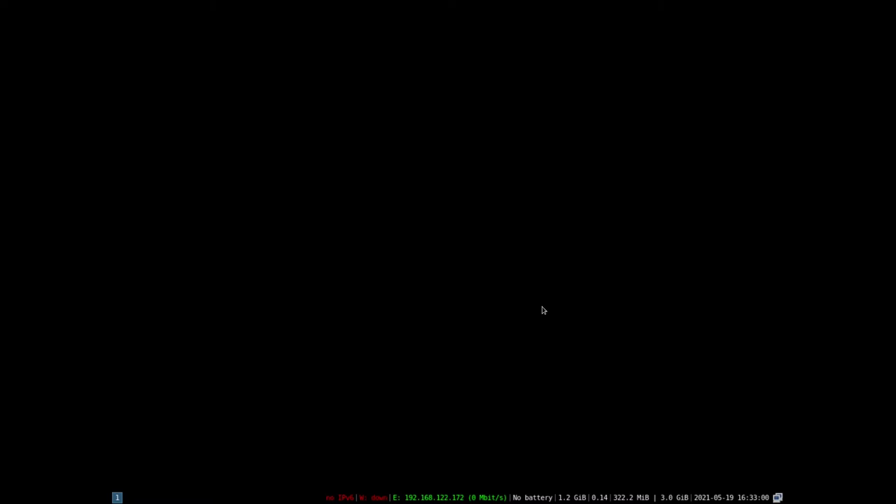
pyautogui.press('super+Return')
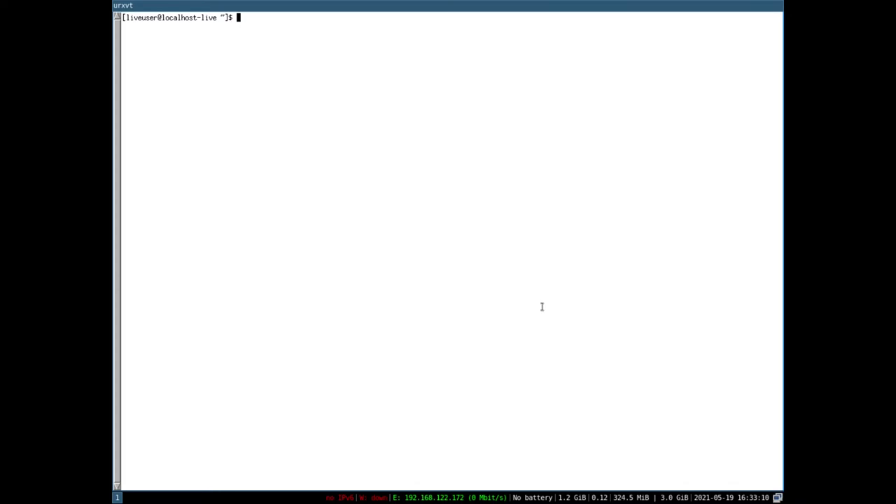
# List the home folder and briefly check running processes with top.
pyautogui.write('ls')
pyautogui.press('Return')
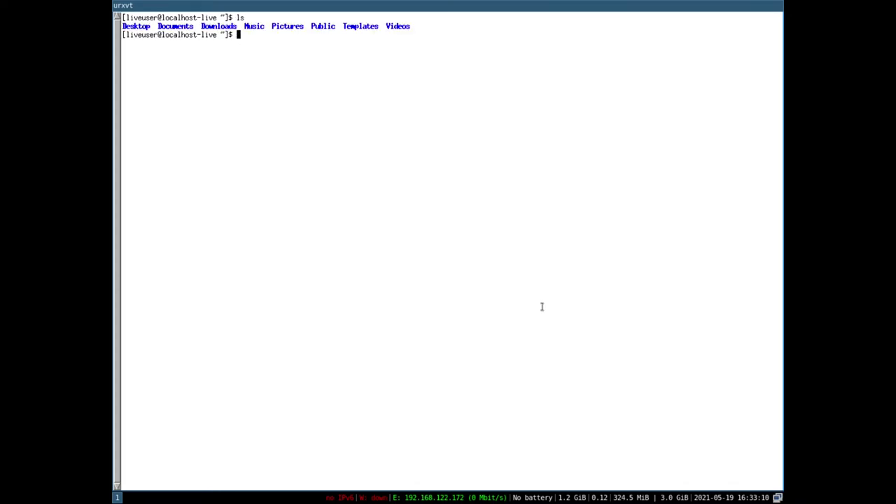
pyautogui.write('top')
pyautogui.press('Return')
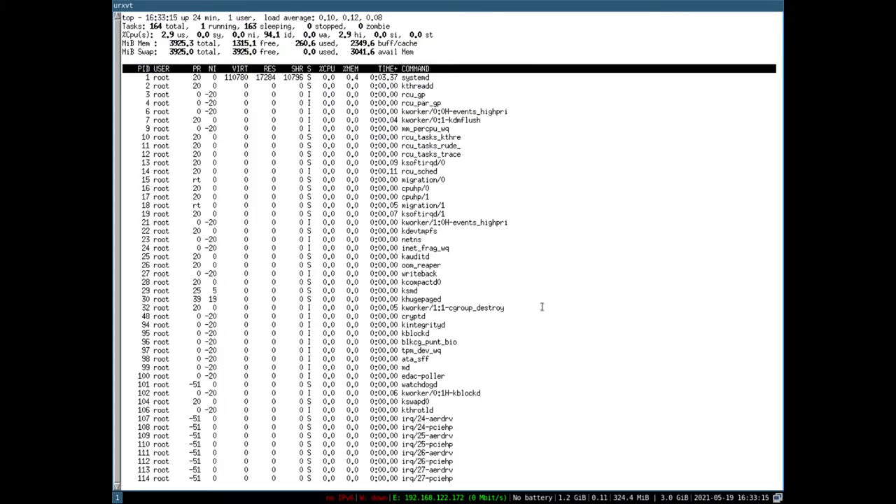
pyautogui.press('q')
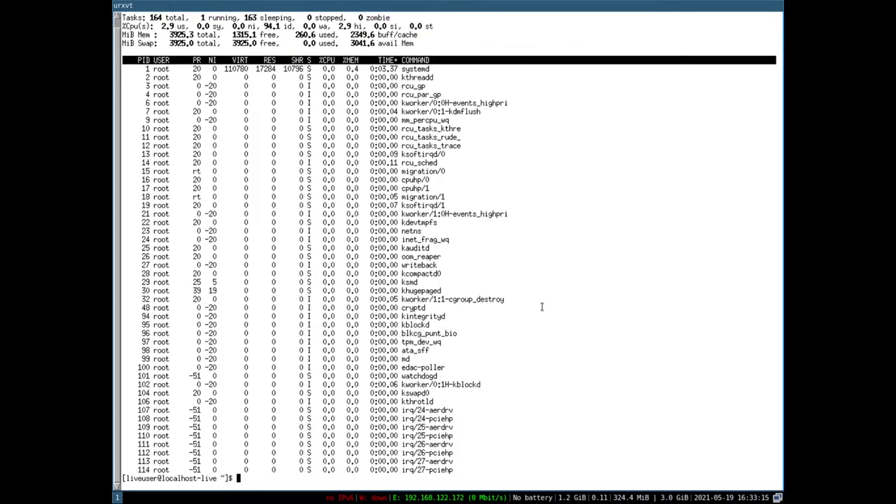
# Move into .config, list it, and enter 'nano i3/config' for the i3 config.
pyautogui.write('cd .config')
pyautogui.press('Return')
pyautogui.write('ls')
pyautogui.press('Return')
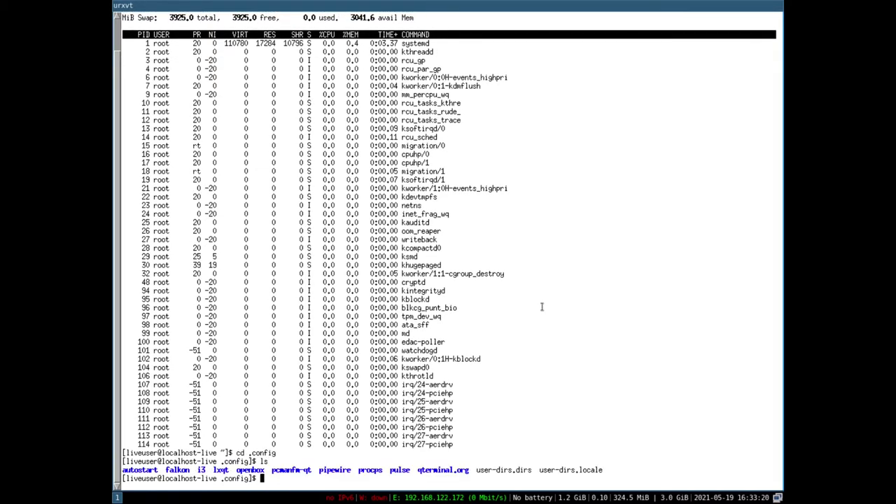
pyautogui.write('cd i3')
pyautogui.press('BackSpace')
pyautogui.press('BackSpace')
pyautogui.press('BackSpace')
pyautogui.press('BackSpace')
pyautogui.press('BackSpace')
pyautogui.write('nano i3/config')
# Open the i3 config and change the kill binding from $mod+Shift+q to $mod+q.
pyautogui.press('Return')
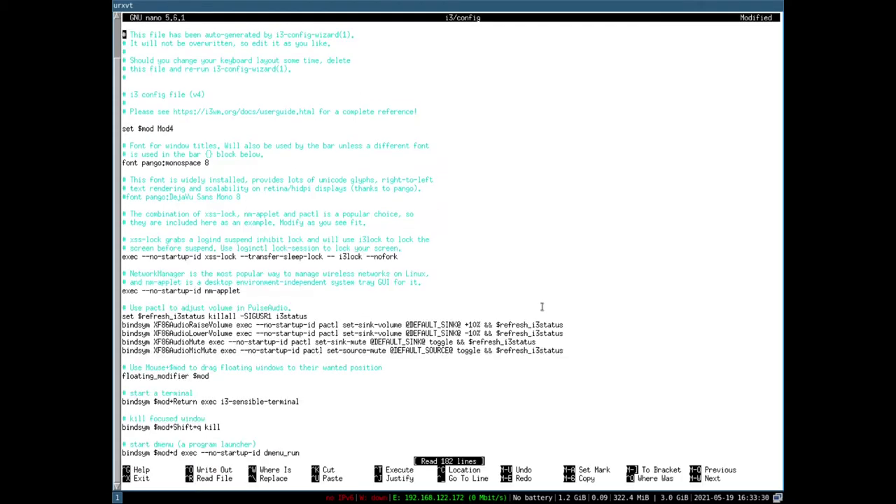
pyautogui.press('pagedown')
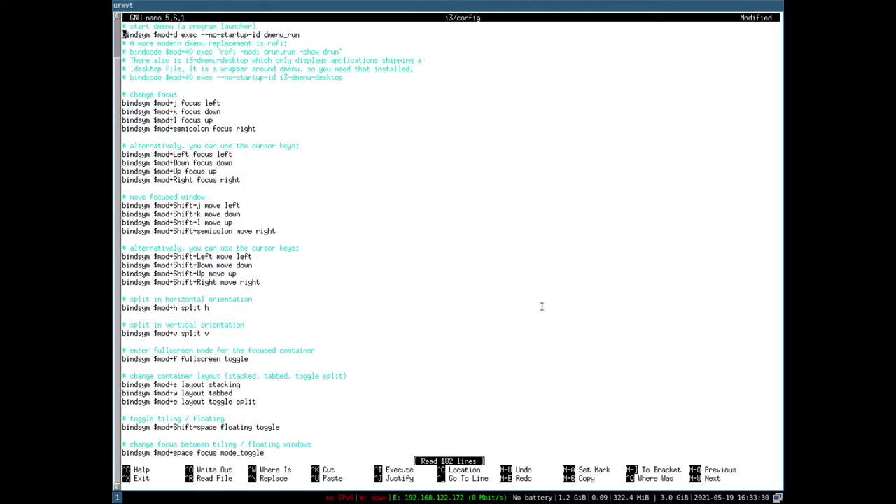
pyautogui.hotkey('ctrl', 'Down')
pyautogui.hotkey('ctrl', 'Down')
pyautogui.hotkey('ctrl', 'Down')
pyautogui.hotkey('ctrl', 'Down')
pyautogui.hotkey('ctrl', 'Down')
pyautogui.hotkey('ctrl', 'Down')
pyautogui.hotkey('ctrl', 'Down')
pyautogui.hotkey('ctrl', 'Down')
pyautogui.hotkey('ctrl', 'Up')
pyautogui.hotkey('ctrl', 'Up')
pyautogui.hotkey('ctrl', 'Up')
pyautogui.hotkey('ctrl', 'Up')
pyautogui.hotkey('ctrl', 'Up')
pyautogui.hotkey('ctrl', 'Up')
pyautogui.hotkey('ctrl', 'Up')
pyautogui.hotkey('ctrl', 'Up')
pyautogui.hotkey('ctrl', 'Up')
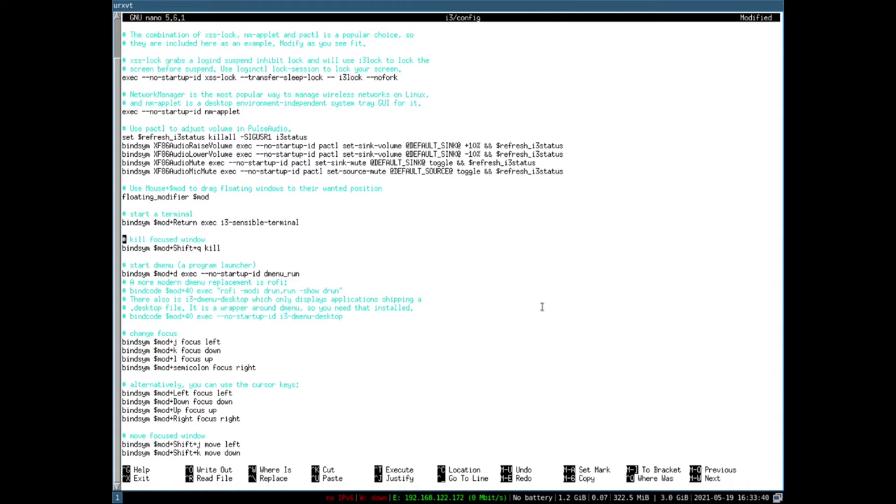
pyautogui.press('Down')
pyautogui.press('Right')
pyautogui.press('Right')
pyautogui.press('Right')
pyautogui.press('Right')
pyautogui.press('Right')
pyautogui.press('Right')
pyautogui.press('Right')
pyautogui.press('Right')
pyautogui.press('Right')
pyautogui.press('Right')
pyautogui.press('Right')
pyautogui.press('Right')
pyautogui.press('Right')
pyautogui.press('Right')
pyautogui.press('BackSpace')
pyautogui.press('BackSpace')
pyautogui.press('BackSpace')
pyautogui.press('BackSpace')
pyautogui.press('BackSpace')
pyautogui.press('BackSpace')
pyautogui.press('Right')
pyautogui.press('Right')
pyautogui.press('Right')
pyautogui.press('Right')
pyautogui.press('Right')
pyautogui.press('Right')
# Add 'bindsym $mod+c kill' below it, save the config, and exit nano.
pyautogui.press('Return')
pyautogui.write('b')
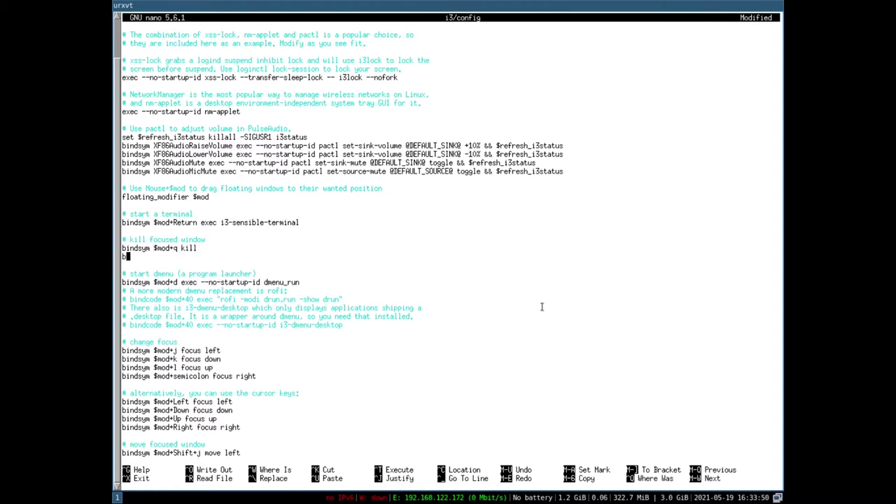
pyautogui.write('indsym $mod+c kill')
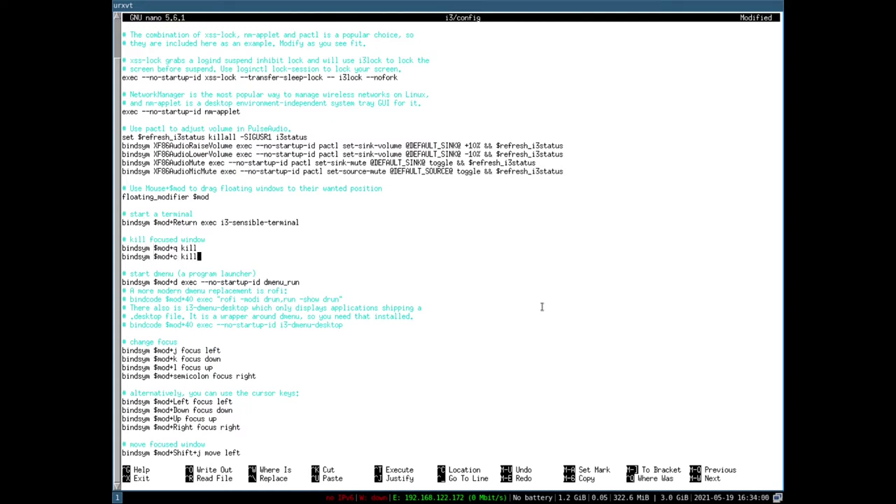
pyautogui.hotkey('ctrl', 'o')
pyautogui.press('Return')
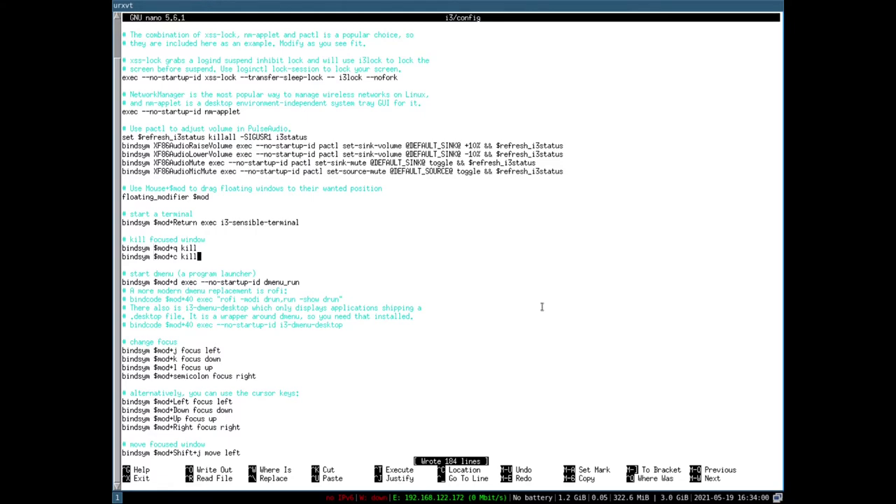
pyautogui.hotkey('ctrl', 'x')
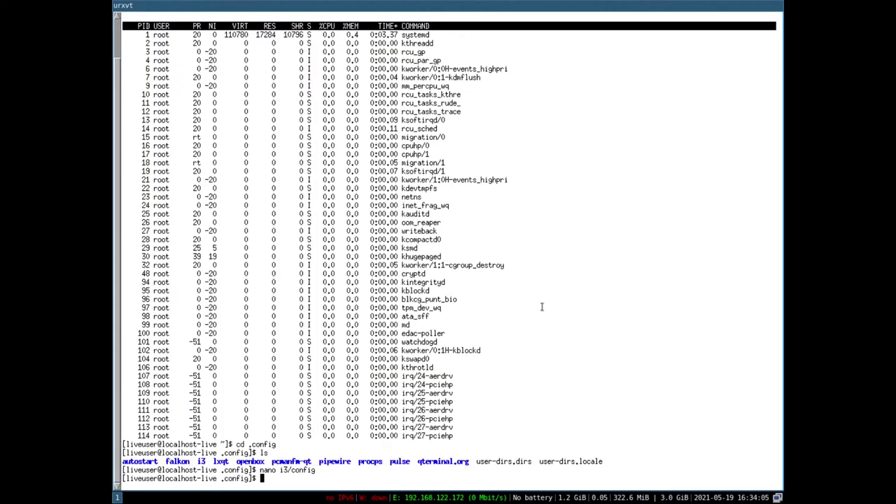
# Close the terminal and browse dmenu's command list forward to the b commands.
pyautogui.write('exit')
pyautogui.press('Return')
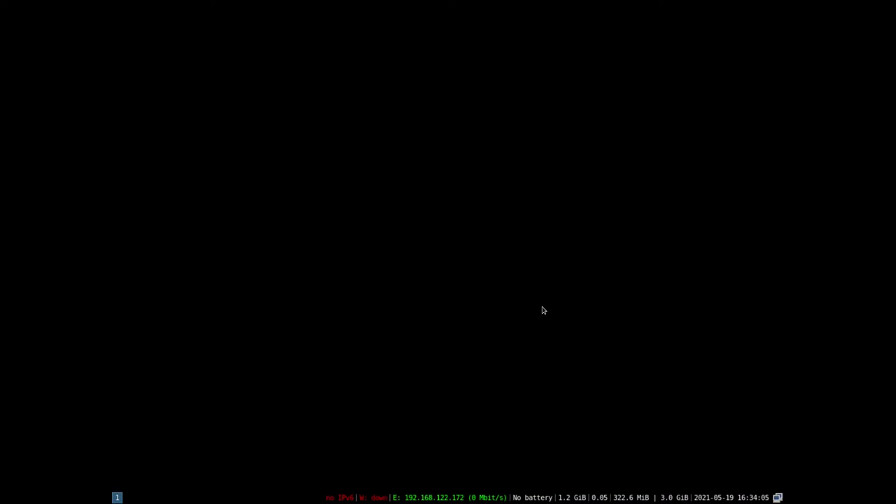
pyautogui.press('super+d')
pyautogui.press('Right')
pyautogui.press('Right')
pyautogui.press('Right')
pyautogui.press('Right')
pyautogui.press('Right')
pyautogui.press('Right')
pyautogui.press('Right')
pyautogui.press('Right')
pyautogui.press('Right')
pyautogui.press('Right')
pyautogui.press('Right')
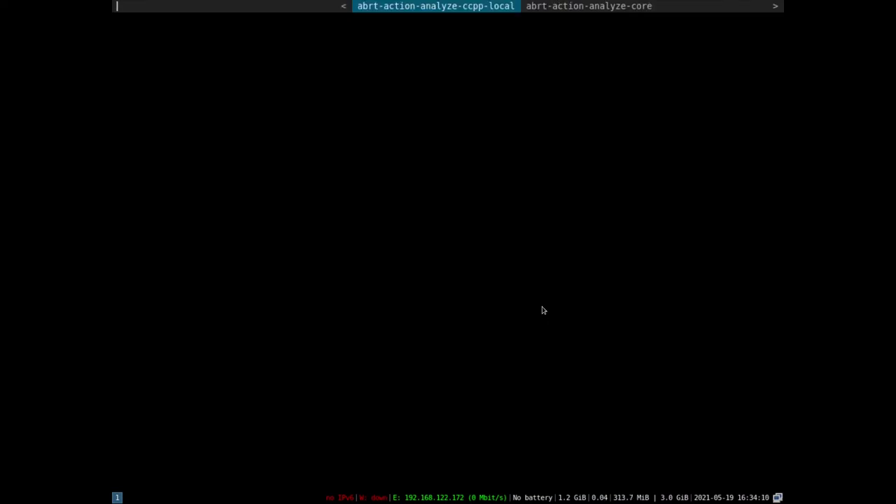
pyautogui.press('Right')
pyautogui.press('Right')
pyautogui.press('Right')
pyautogui.press('Right')
pyautogui.press('Right')
pyautogui.press('Right')
pyautogui.press('Right')
pyautogui.press('Right')
pyautogui.press('Right')
pyautogui.press('Right')
pyautogui.press('Right')
pyautogui.press('Right')
pyautogui.press('Right')
pyautogui.press('Right')
pyautogui.press('Right')
pyautogui.press('Right')
pyautogui.press('Right')
pyautogui.press('Right')
pyautogui.press('Right')
pyautogui.press('Right')
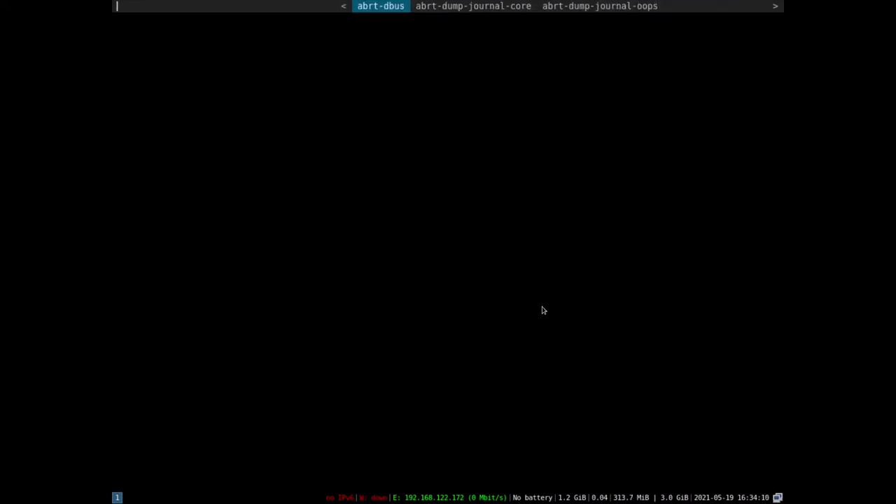
pyautogui.press('Right')
pyautogui.press('Right')
pyautogui.press('Right')
pyautogui.press('Right')
pyautogui.press('Right')
pyautogui.press('Right')
pyautogui.press('Right')
pyautogui.press('Right')
pyautogui.press('Right')
pyautogui.press('Right')
pyautogui.press('Right')
pyautogui.press('Right')
pyautogui.press('Right')
pyautogui.press('Right')
pyautogui.press('Right')
pyautogui.press('Right')
pyautogui.press('Right')
pyautogui.press('Right')
pyautogui.press('Right')
pyautogui.press('Right')
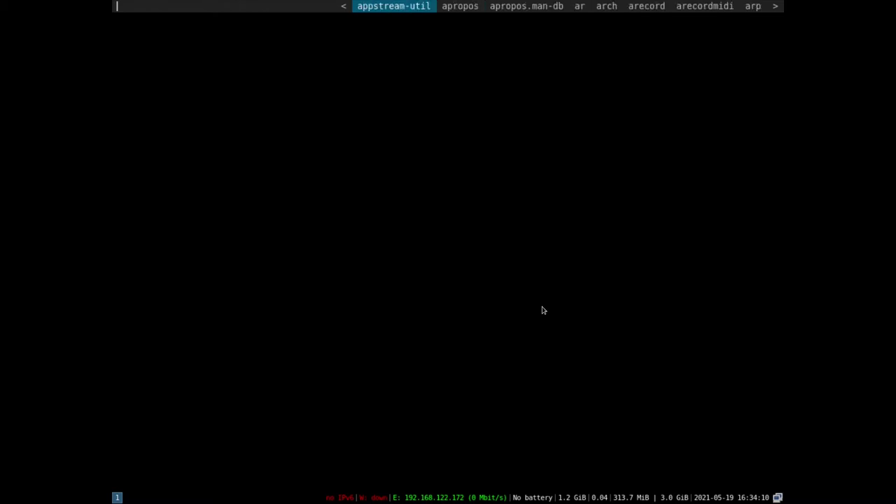
pyautogui.press('Right')
pyautogui.press('Right')
pyautogui.press('Right')
pyautogui.press('Right')
pyautogui.press('Right')
pyautogui.press('Right')
pyautogui.press('Right')
pyautogui.press('Right')
pyautogui.press('Right')
pyautogui.press('Right')
pyautogui.press('Right')
pyautogui.press('Right')
pyautogui.press('Right')
pyautogui.press('Right')
pyautogui.press('Right')
pyautogui.press('Right')
pyautogui.press('Right')
pyautogui.press('Right')
pyautogui.press('Right')
pyautogui.press('Right')
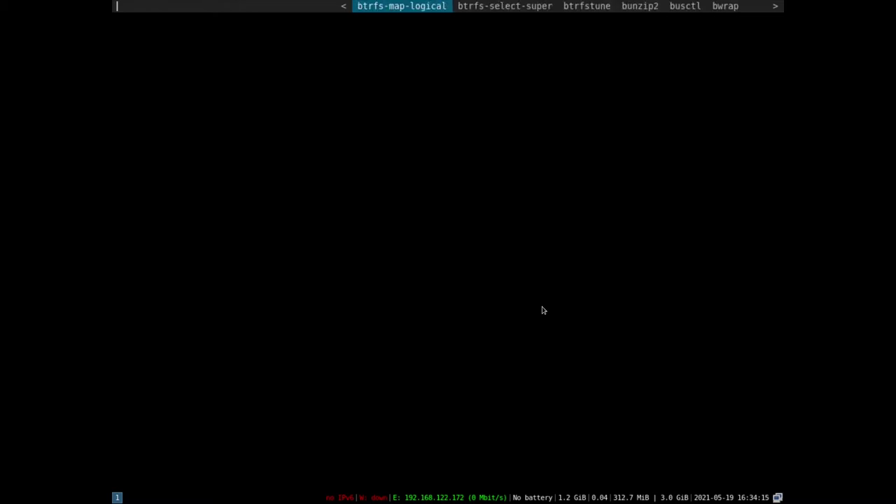
# Browse through the c to e commands, then filter with 'dra' and launch dnfdragora.
pyautogui.press('Left')
pyautogui.press('Left')
pyautogui.press('Left')
pyautogui.press('Left')
pyautogui.press('Left')
pyautogui.press('Left')
pyautogui.press('Left')
pyautogui.press('Left')
pyautogui.press('Left')
pyautogui.press('Left')
pyautogui.press('Left')
pyautogui.press('Left')
pyautogui.press('Left')
pyautogui.press('Left')
pyautogui.press('Left')
pyautogui.press('Left')
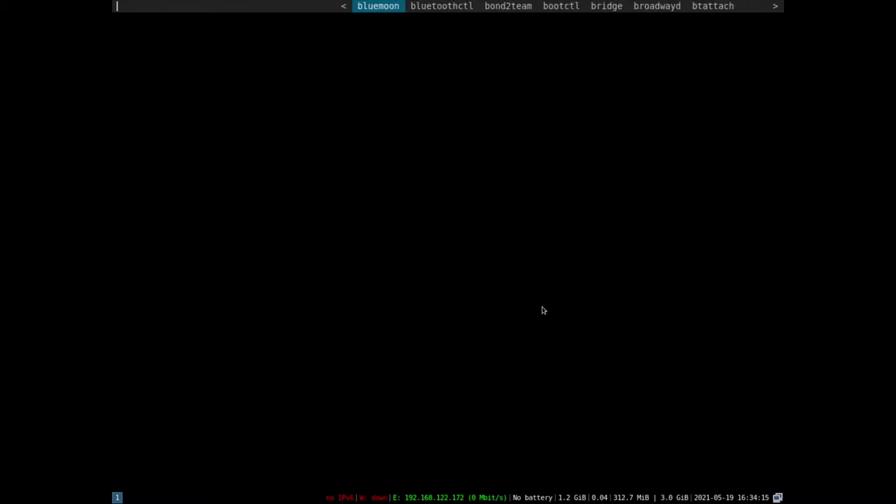
pyautogui.press('Left')
pyautogui.press('Left')
pyautogui.press('Left')
pyautogui.press('Left')
pyautogui.press('Left')
pyautogui.press('Left')
pyautogui.press('Left')
pyautogui.press('Left')
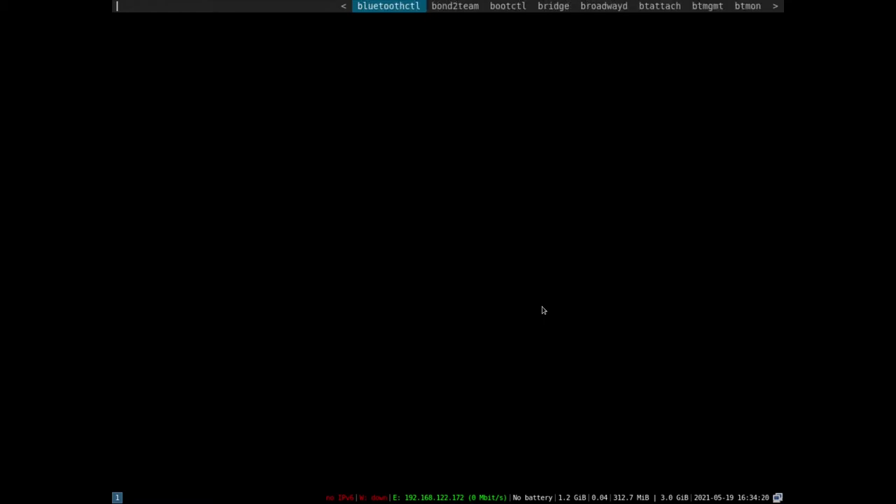
pyautogui.press('Right')
pyautogui.press('Right')
pyautogui.press('Right')
pyautogui.press('Right')
pyautogui.press('Right')
pyautogui.press('Right')
pyautogui.press('Right')
pyautogui.press('Right')
pyautogui.press('Right')
pyautogui.press('Right')
pyautogui.press('Right')
pyautogui.press('Right')
pyautogui.press('Right')
pyautogui.press('Right')
pyautogui.press('Right')
pyautogui.press('Right')
pyautogui.press('Right')
pyautogui.press('Right')
pyautogui.press('Right')
pyautogui.press('Right')
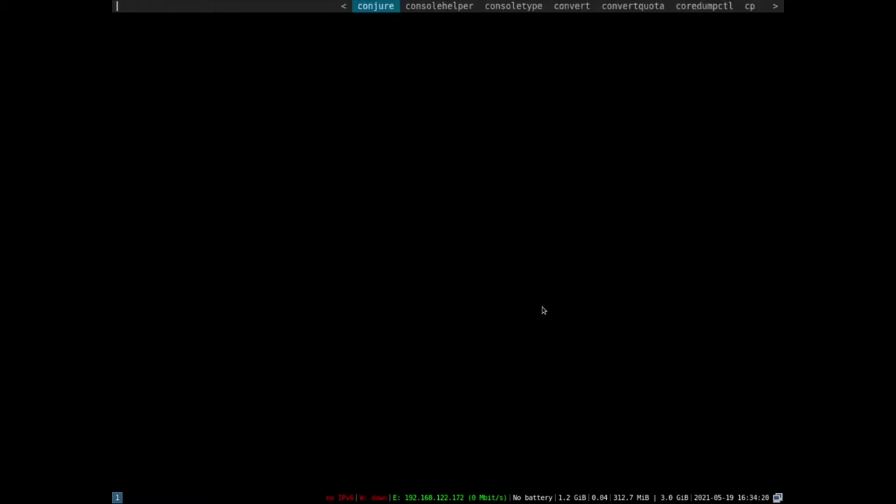
pyautogui.press('Right')
pyautogui.press('Right')
pyautogui.press('Right')
pyautogui.press('Right')
pyautogui.press('Right')
pyautogui.press('Right')
pyautogui.press('Right')
pyautogui.press('Right')
pyautogui.press('Right')
pyautogui.press('Right')
pyautogui.press('Right')
pyautogui.press('Right')
pyautogui.press('Right')
pyautogui.press('Right')
pyautogui.press('Right')
pyautogui.press('Right')
pyautogui.press('Right')
pyautogui.press('Right')
pyautogui.press('Right')
pyautogui.press('Right')
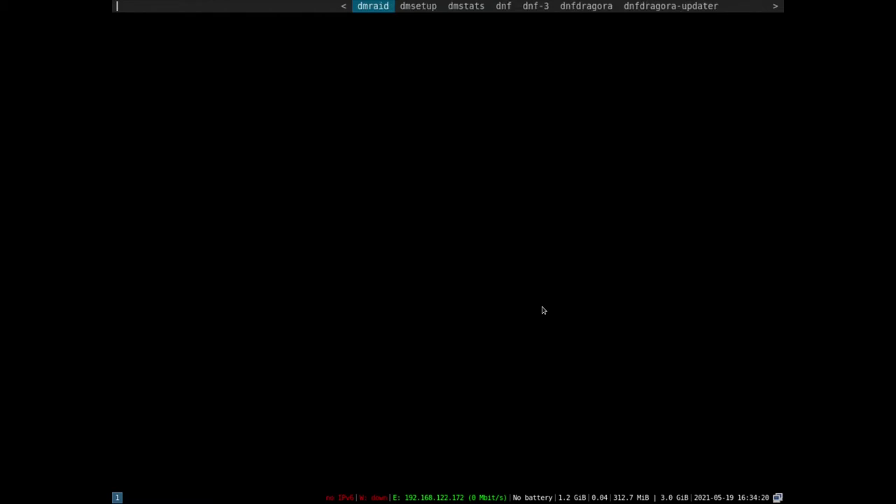
pyautogui.press('Left')
pyautogui.press('Left')
pyautogui.press('Left')
pyautogui.press('Left')
pyautogui.press('Left')
pyautogui.press('Left')
pyautogui.press('Left')
pyautogui.press('Left')
pyautogui.press('Left')
pyautogui.press('Left')
pyautogui.press('Left')
pyautogui.press('Left')
pyautogui.press('Left')
pyautogui.press('Left')
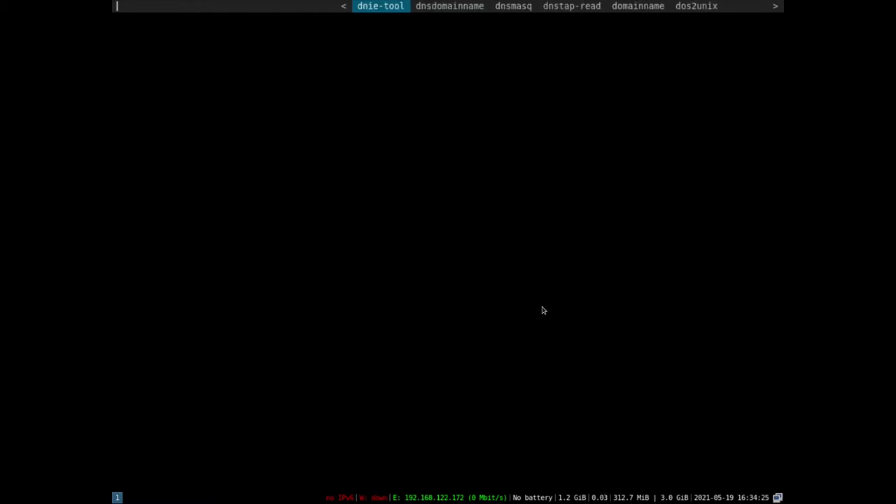
pyautogui.press('Right')
pyautogui.press('Right')
pyautogui.press('Right')
pyautogui.press('Right')
pyautogui.press('Right')
pyautogui.press('Right')
pyautogui.press('Right')
pyautogui.press('Right')
pyautogui.press('Right')
pyautogui.press('Right')
pyautogui.press('Right')
pyautogui.press('Right')
pyautogui.press('Right')
pyautogui.press('Right')
pyautogui.press('Right')
pyautogui.press('Right')
pyautogui.press('Right')
pyautogui.press('Right')
pyautogui.press('Right')
pyautogui.press('Right')
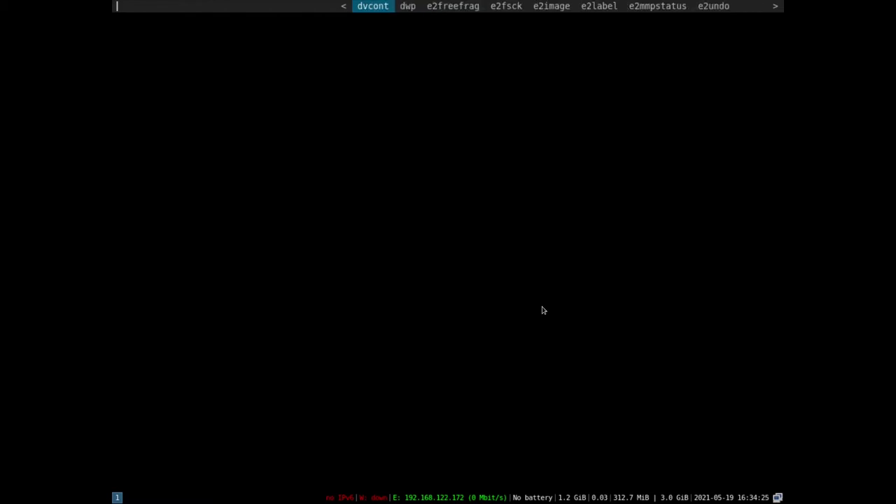
pyautogui.press('Left')
pyautogui.press('Left')
pyautogui.press('Left')
pyautogui.press('Left')
pyautogui.press('Left')
pyautogui.press('Left')
pyautogui.press('Left')
pyautogui.press('Left')
pyautogui.press('Left')
pyautogui.press('Left')
pyautogui.press('Left')
pyautogui.press('Left')
pyautogui.press('Left')
pyautogui.press('Left')
pyautogui.press('Left')
pyautogui.press('Left')
pyautogui.press('Left')
pyautogui.press('Left')
pyautogui.press('Left')
pyautogui.press('Left')
pyautogui.press('Left')
pyautogui.press('Left')
pyautogui.press('Left')
pyautogui.press('Left')
pyautogui.press('Left')
pyautogui.press('Left')
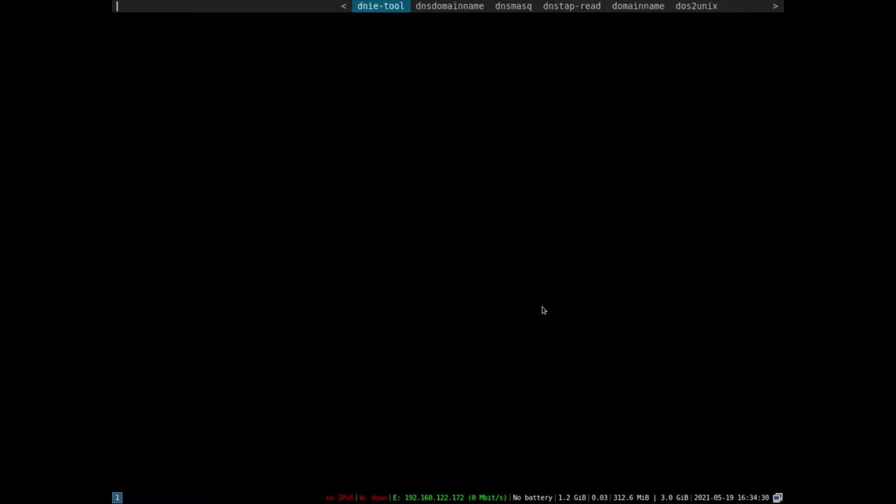
pyautogui.press('Left')
pyautogui.press('Left')
pyautogui.press('Left')
pyautogui.press('Left')
pyautogui.press('Left')
pyautogui.press('Left')
pyautogui.press('Left')
pyautogui.press('Left')
pyautogui.press('Left')
pyautogui.press('Left')
pyautogui.press('Left')
pyautogui.press('Left')
pyautogui.press('Left')
pyautogui.press('Left')
pyautogui.press('Left')
pyautogui.press('Left')
pyautogui.press('Left')
pyautogui.press('Left')
pyautogui.press('Left')
pyautogui.press('Left')
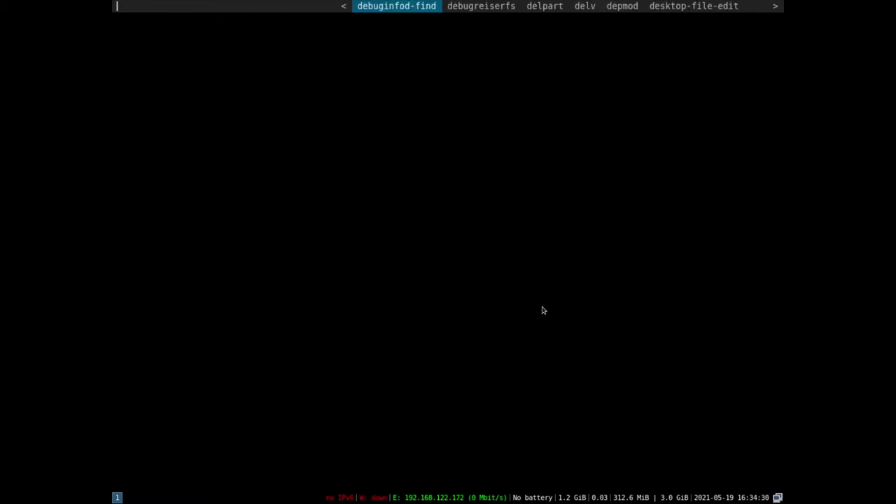
pyautogui.press('Left')
pyautogui.press('Left')
pyautogui.press('Left')
pyautogui.press('Left')
pyautogui.press('Left')
pyautogui.press('Left')
pyautogui.press('Left')
pyautogui.press('Left')
pyautogui.press('Left')
pyautogui.press('Left')
pyautogui.press('Left')
pyautogui.press('Left')
pyautogui.press('Left')
pyautogui.press('Left')
pyautogui.press('Left')
pyautogui.press('Left')
pyautogui.press('Left')
pyautogui.press('Left')
pyautogui.write('dra')
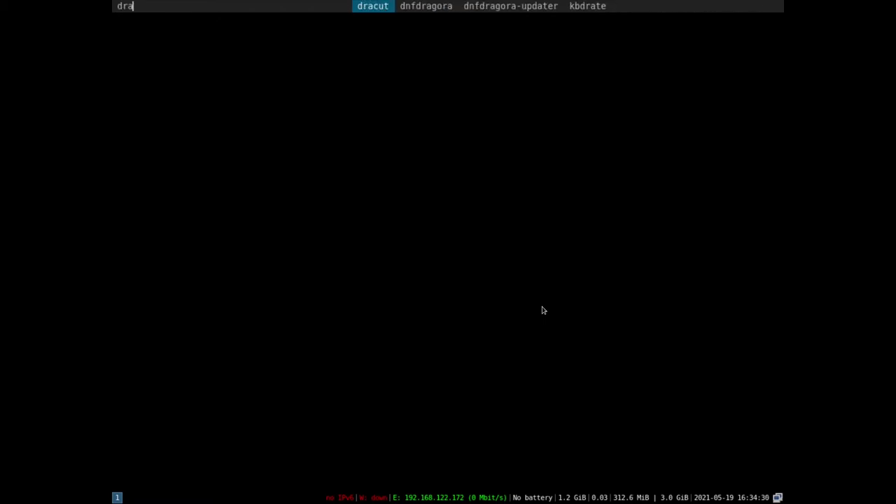
pyautogui.press('Right')
pyautogui.press('Return')
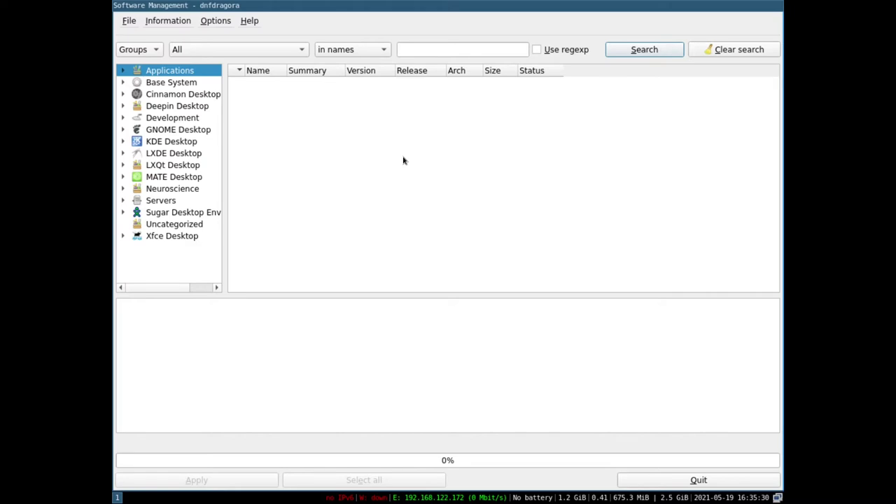
# Expand MATE Desktop in the groups tree, view the Compiz packages, then quit dnfdragora.
pyautogui.click(164, 203)
pyautogui.click(163, 182)
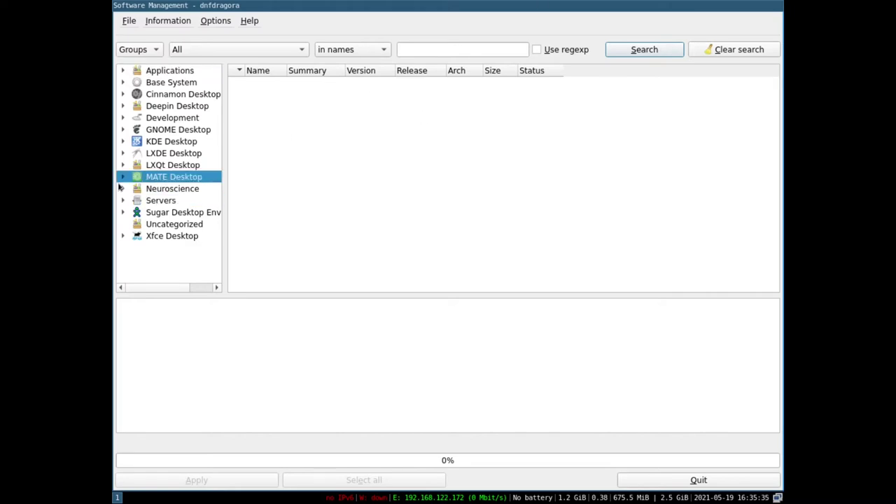
pyautogui.click(122, 177)
pyautogui.click(169, 192)
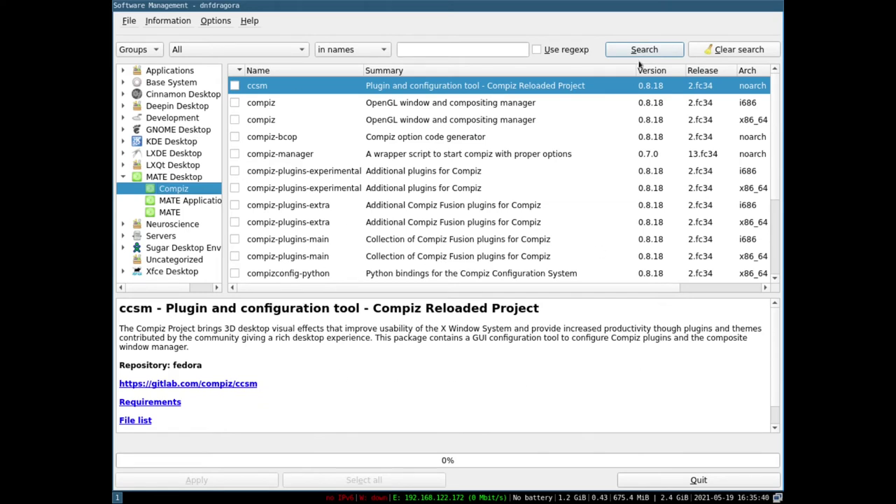
pyautogui.click(697, 479)
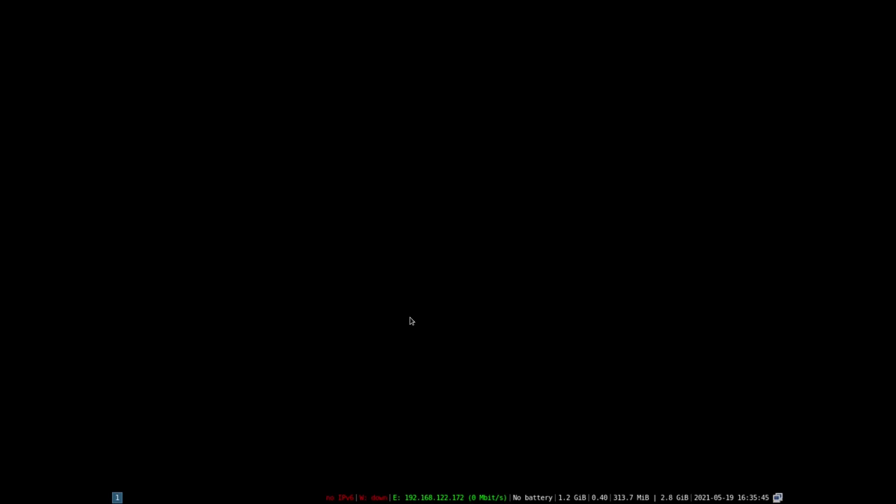
# Exit i3 with Mod+Shift+e, pick the LXQt Desktop session in SDDM, and log in.
pyautogui.press('super+shift+e')
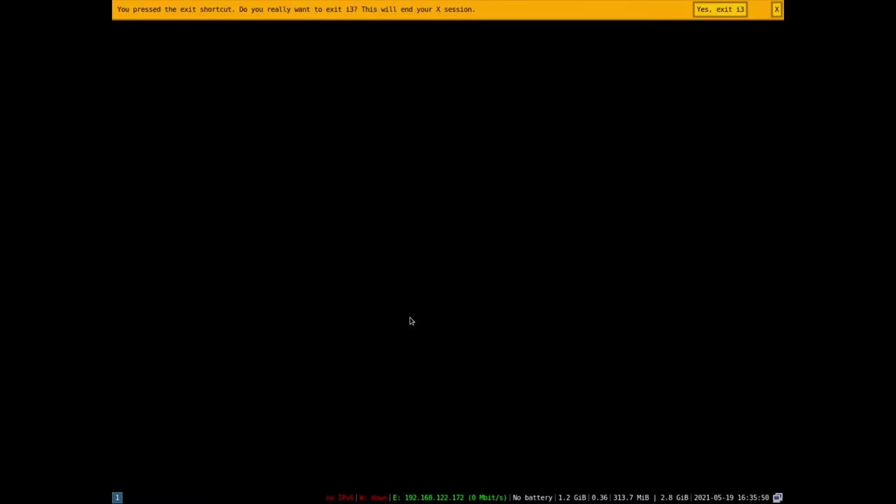
pyautogui.click(740, 8)
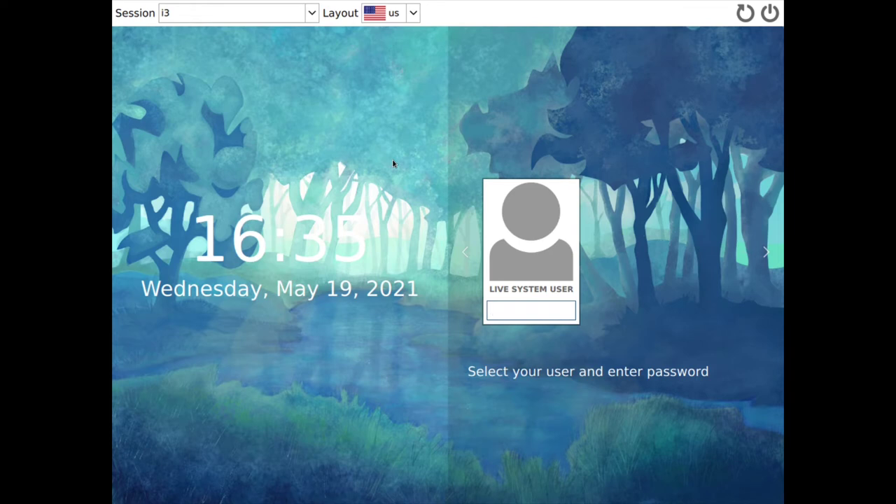
pyautogui.click(500, 316)
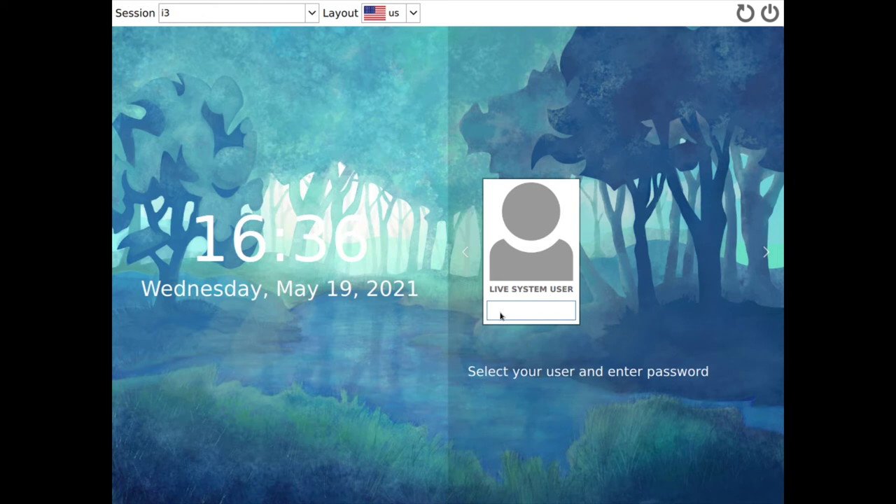
pyautogui.click(311, 13)
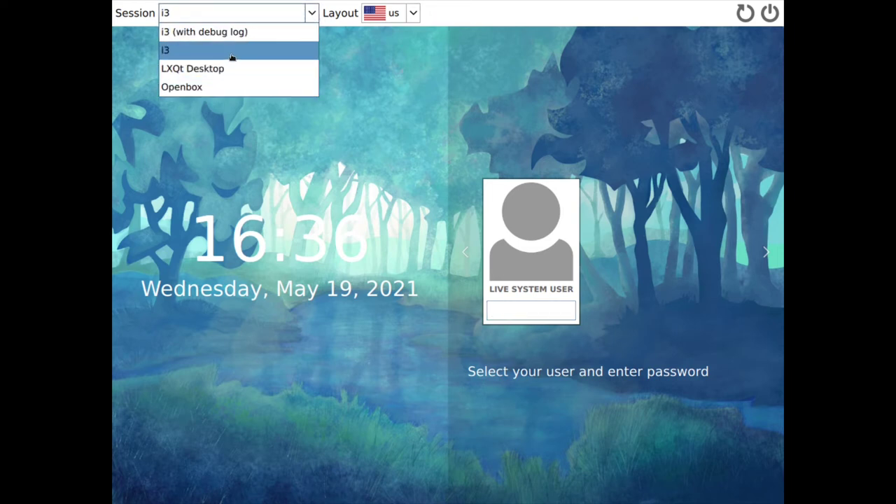
pyautogui.click(218, 70)
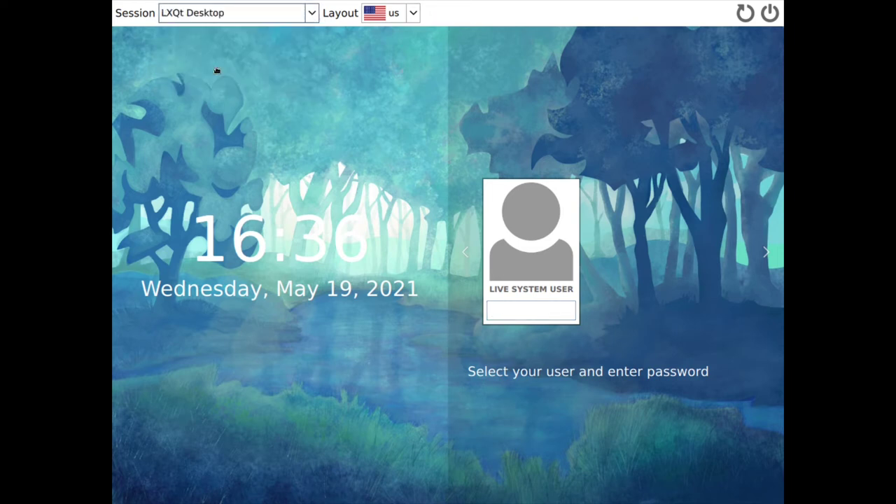
pyautogui.click(512, 316)
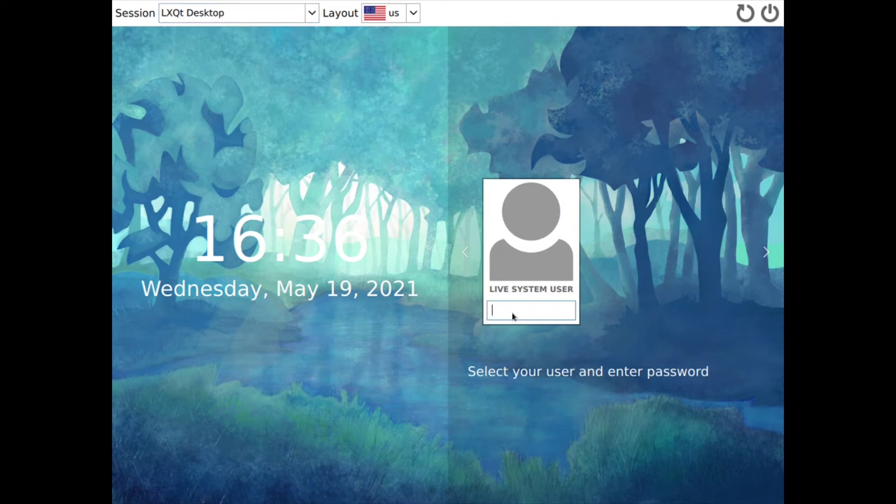
pyautogui.press('Return')
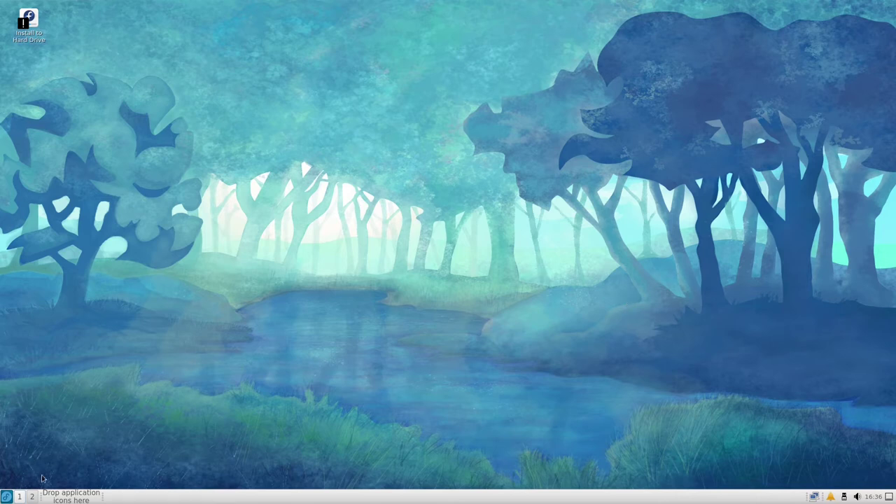
# Set i3 as the window manager in Session Settings, then acknowledge the restart notice.
pyautogui.click(6, 496)
pyautogui.moveTo(54, 426)
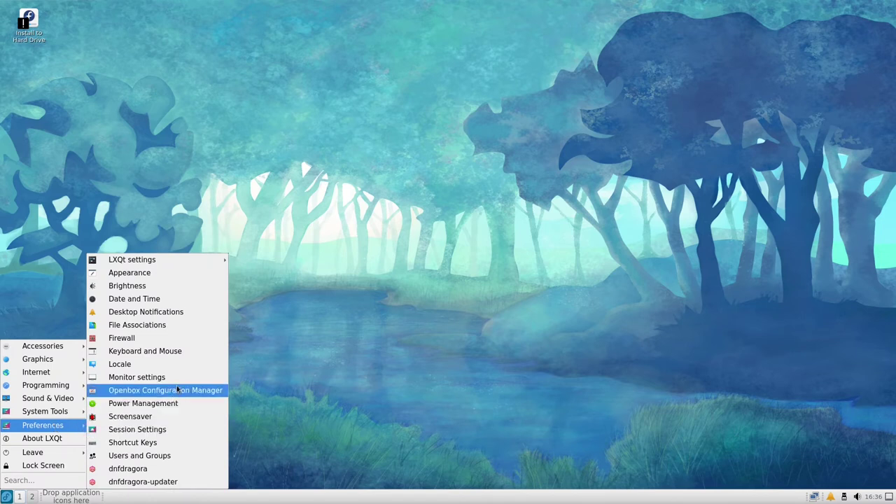
pyautogui.moveTo(170, 264)
pyautogui.click(141, 429)
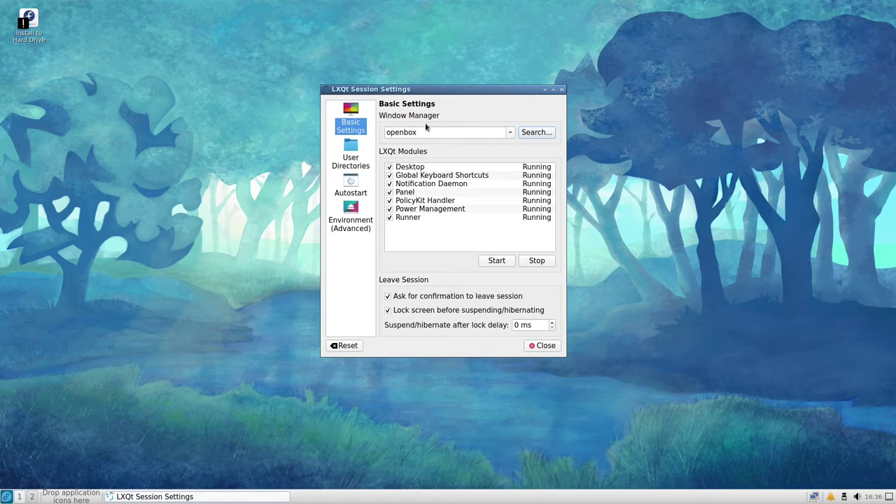
pyautogui.click(511, 133)
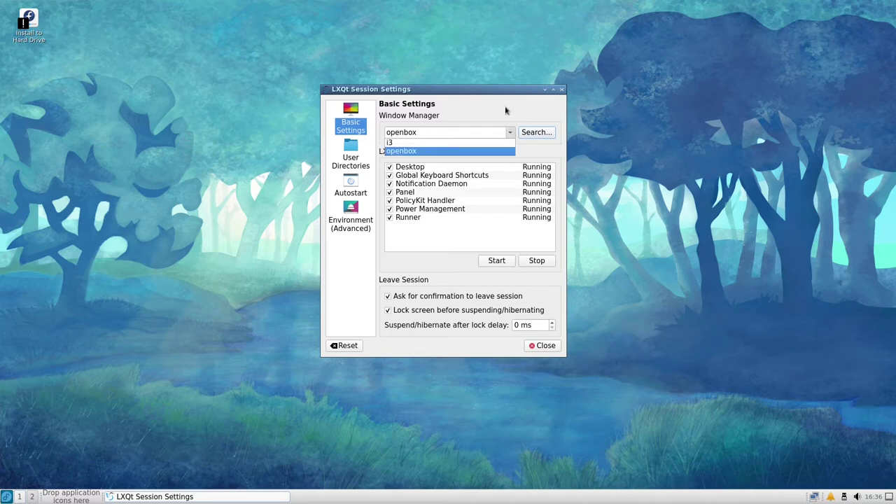
pyautogui.click(432, 143)
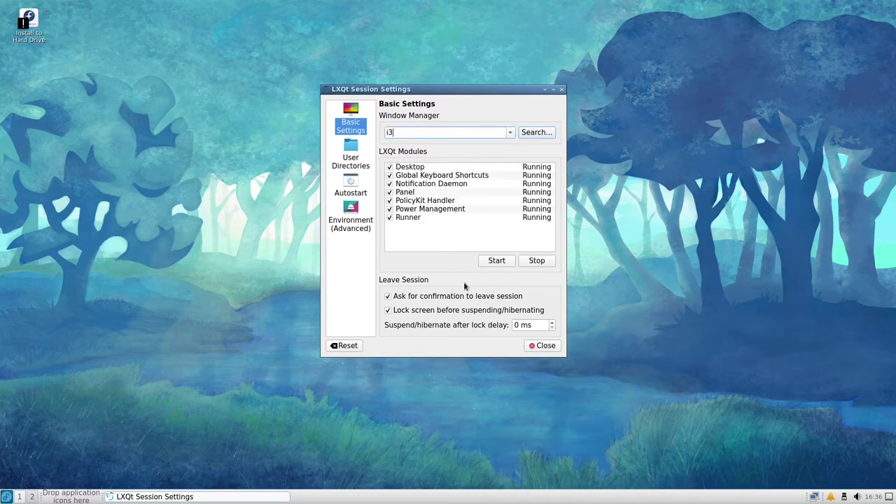
pyautogui.click(550, 348)
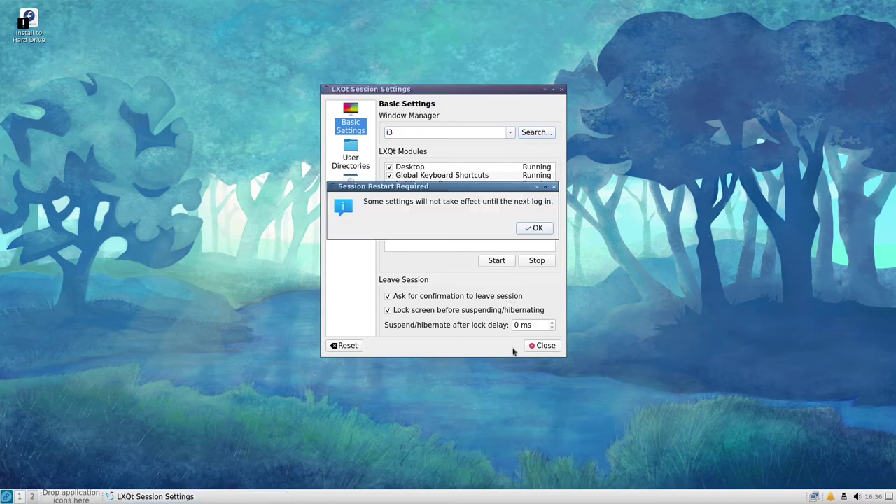
pyautogui.click(534, 229)
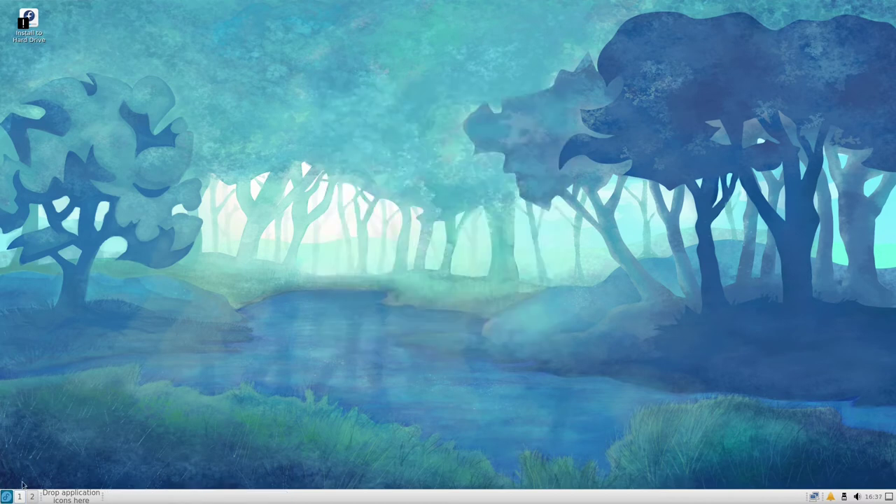
# Log out through the application menu's Leave > Logout, then dismiss the network connection notification.
pyautogui.click(7, 496)
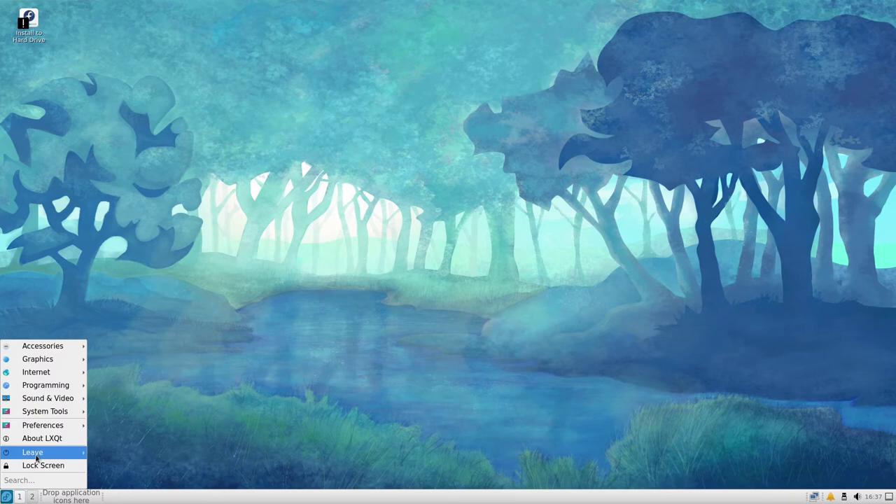
pyautogui.moveTo(47, 458)
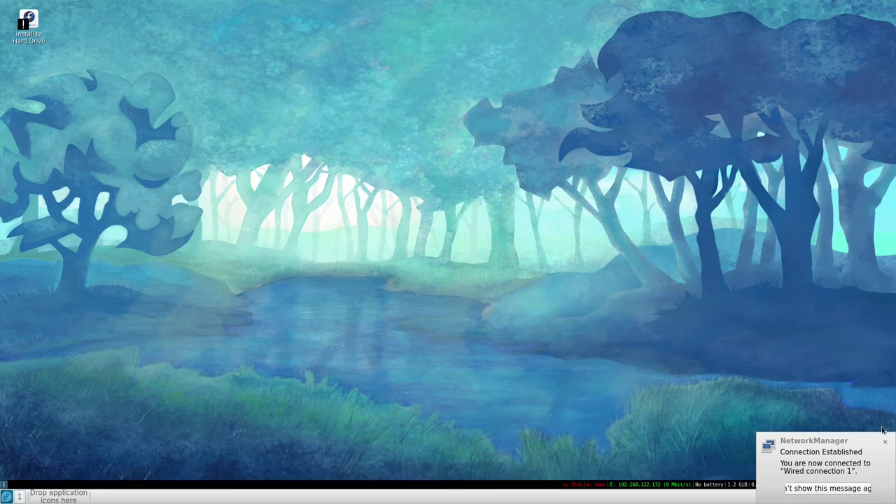
pyautogui.click(884, 443)
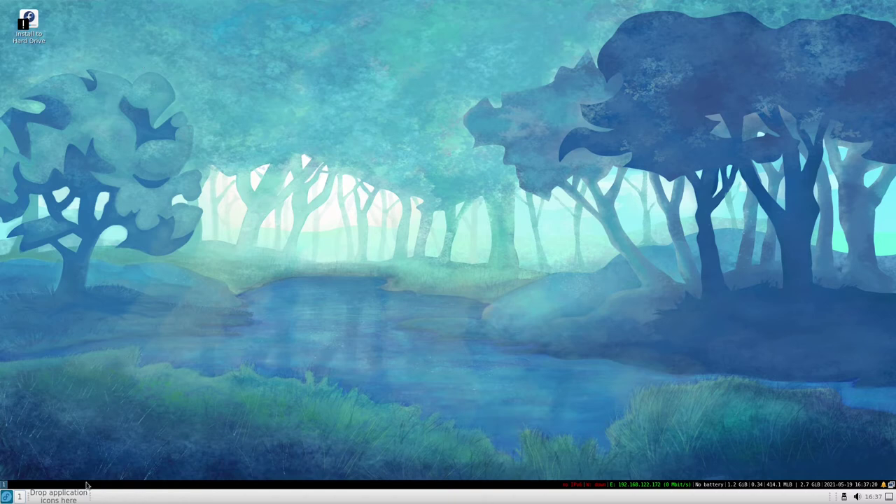
# Toggle repeatedly between i3 workspaces 1 and 2 with Mod+1 and Mod+2.
pyautogui.press('super+2')
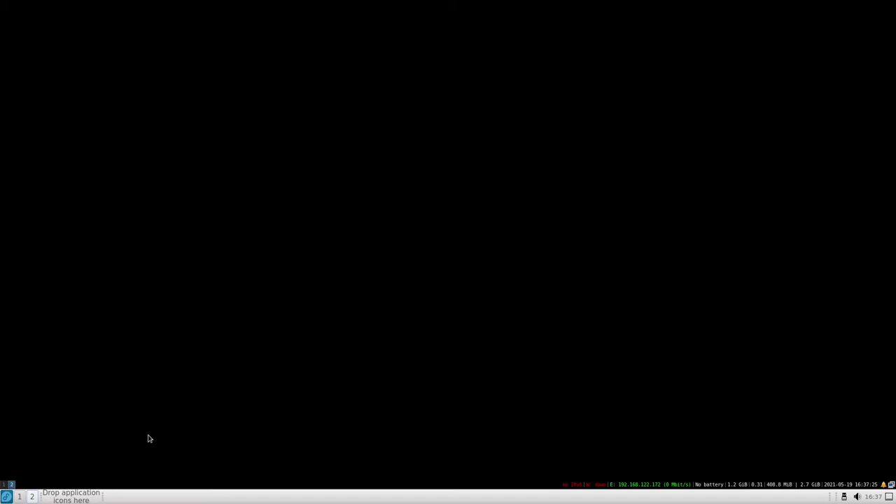
pyautogui.press('super+1')
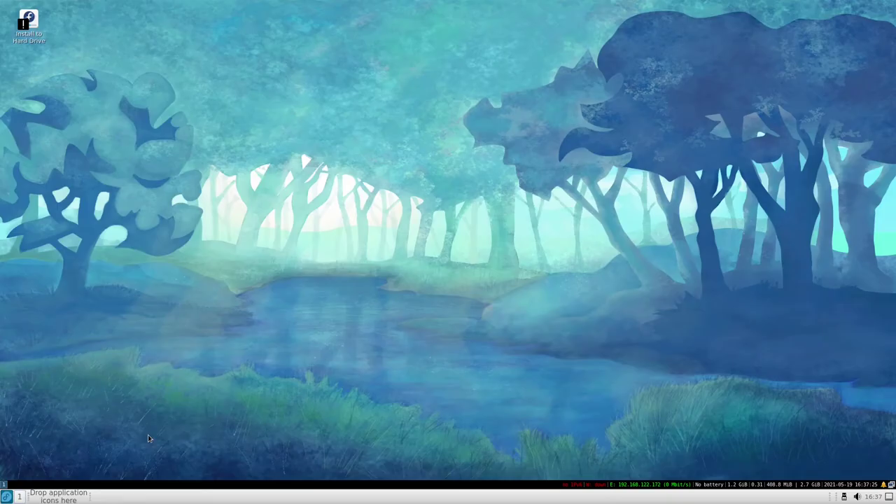
pyautogui.press('super+2')
pyautogui.press('super+1')
pyautogui.press('super+2')
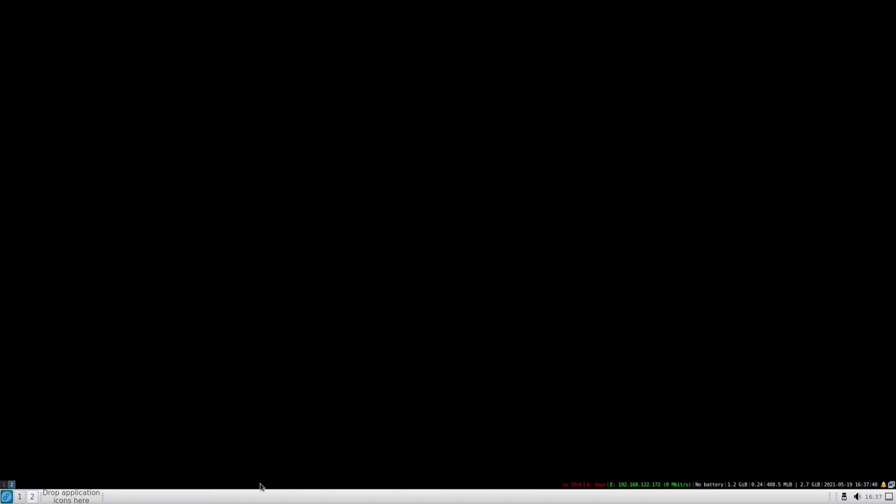
pyautogui.press('super+1')
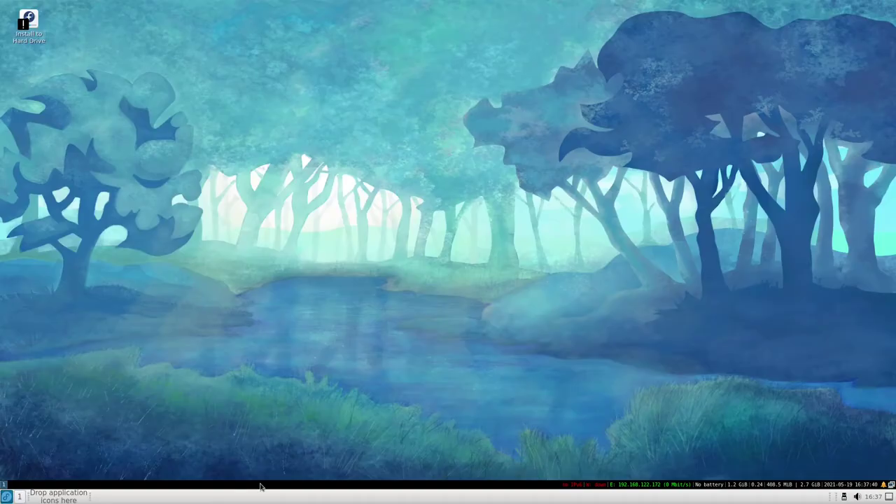
pyautogui.press('super+2')
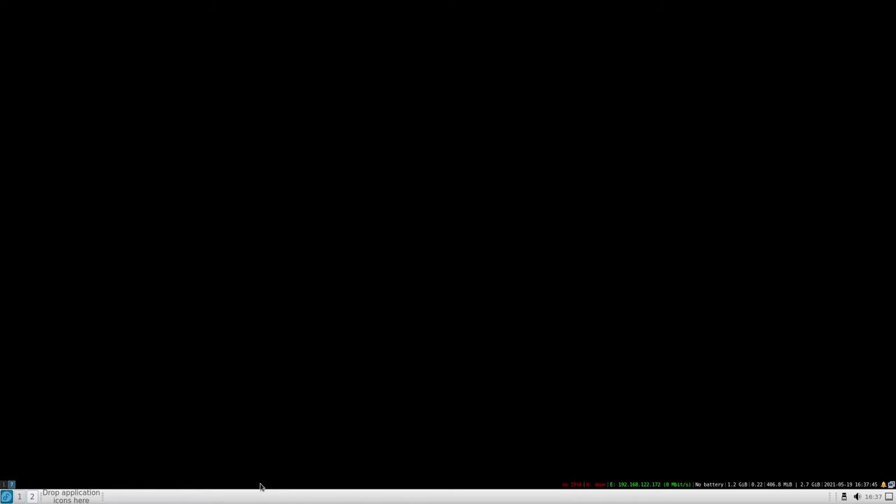
pyautogui.press('super+1')
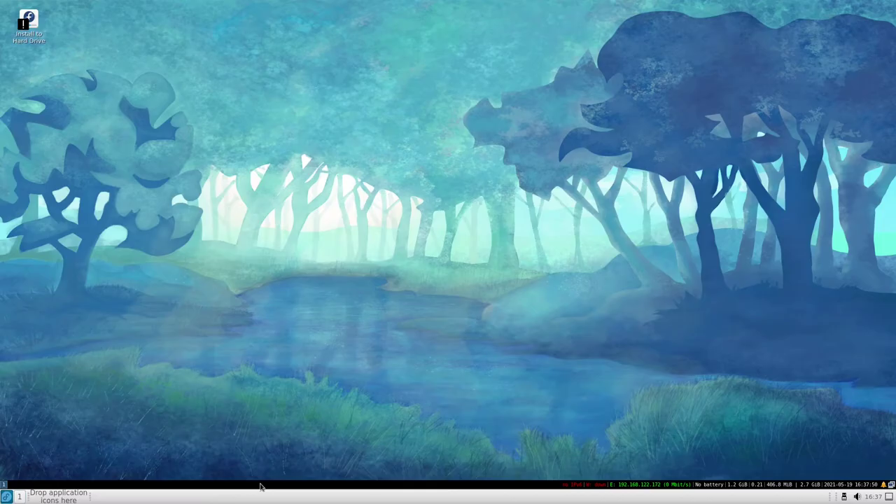
pyautogui.press('super+2')
pyautogui.press('super+1')
pyautogui.press('super+2')
pyautogui.press('super+1')
pyautogui.press('super+2')
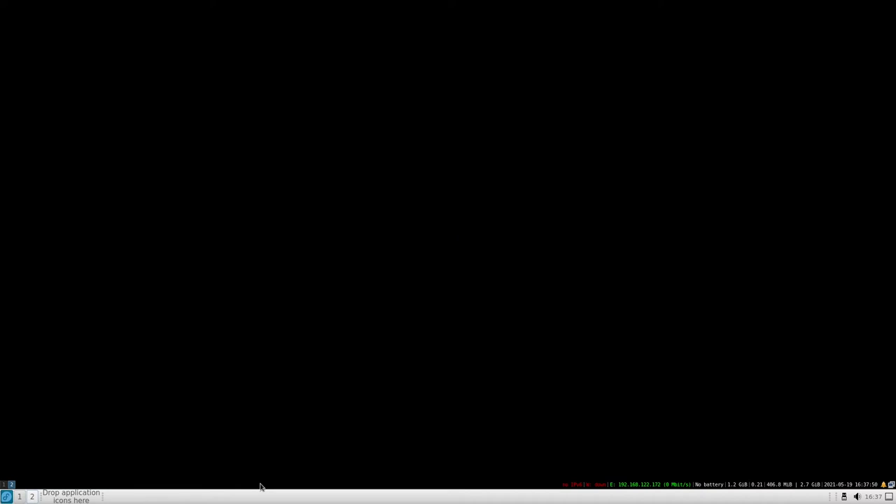
# Bring up and dismiss the desktop switcher's options menu, then open the application menu.
pyautogui.rightClick(24, 498)
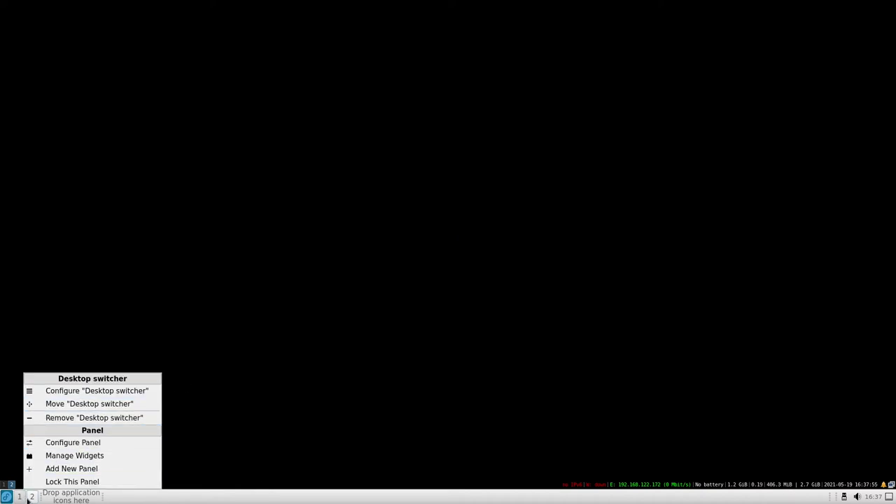
pyautogui.click(269, 499)
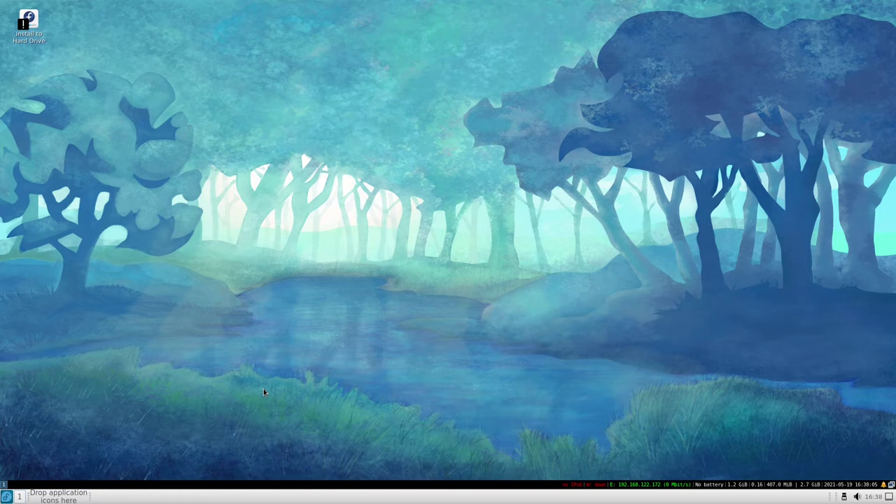
pyautogui.click(6, 496)
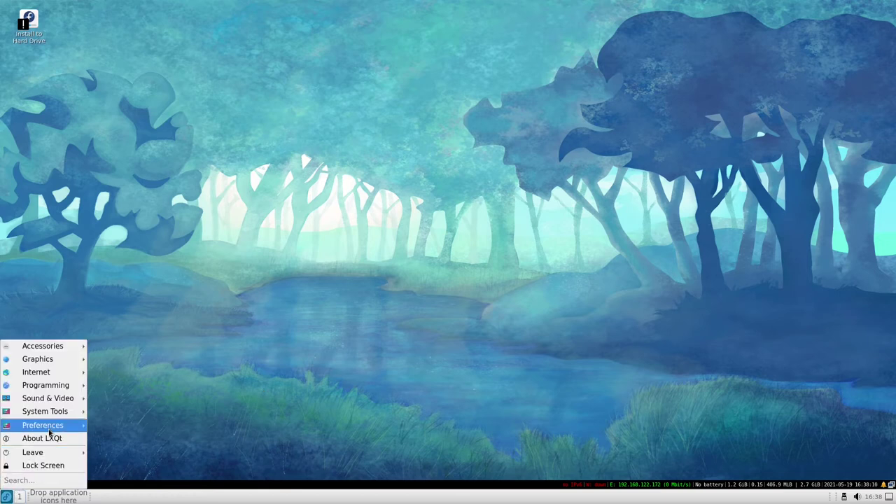
# Untick the Panel module in LXQt Session Settings' modules list.
pyautogui.moveTo(71, 429)
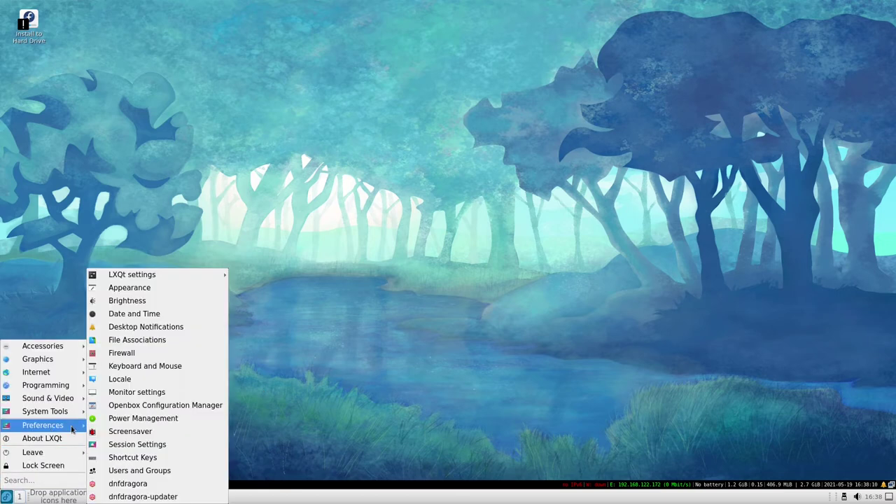
pyautogui.click(140, 444)
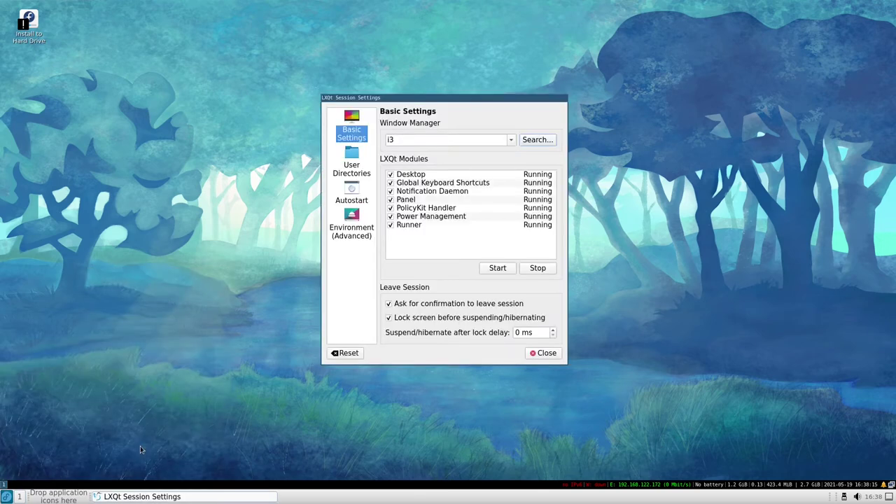
pyautogui.click(390, 201)
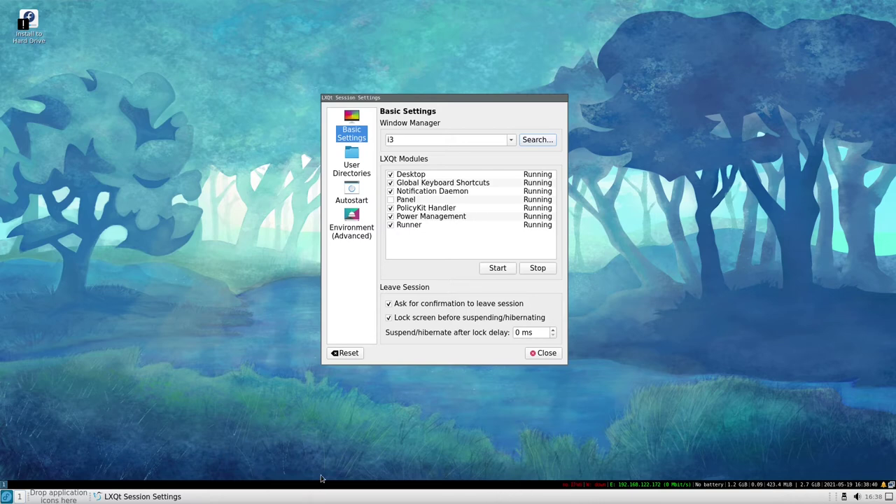
# Open dmenu, type 'dddd' and cancel it, then open and close the application menu.
pyautogui.press('super+d')
pyautogui.write('dddd')
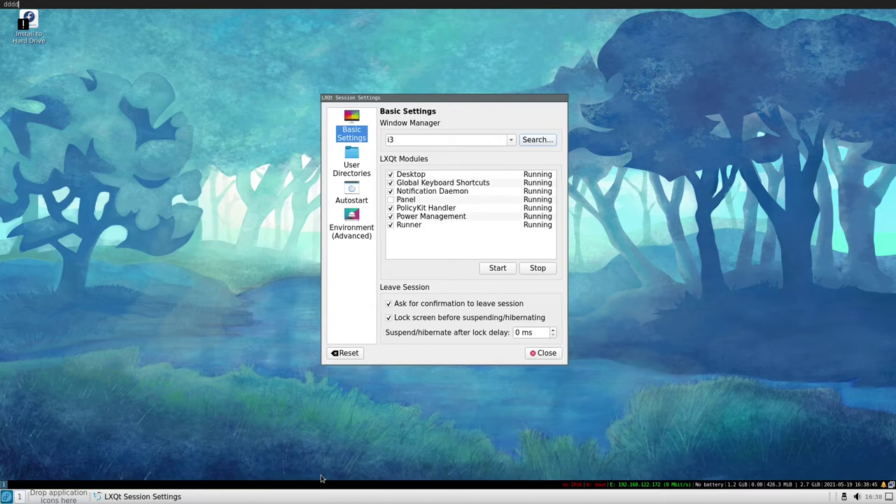
pyautogui.press('Escape')
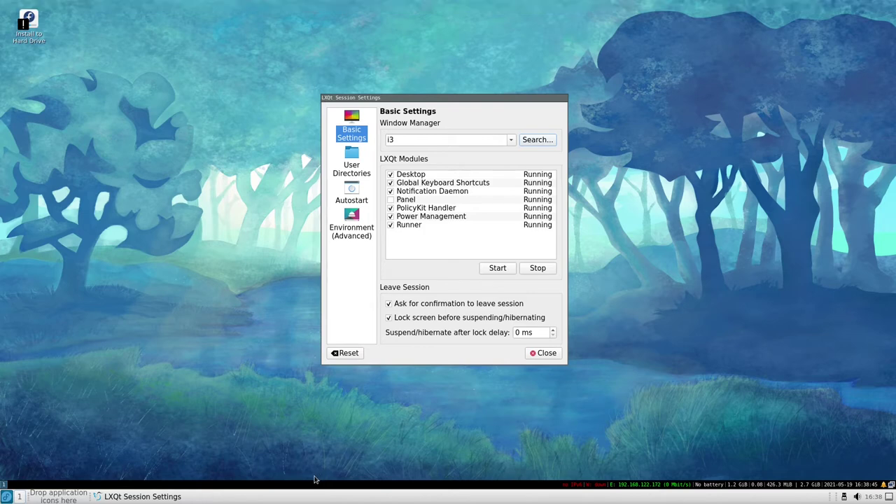
pyautogui.click(6, 496)
pyautogui.click(6, 496)
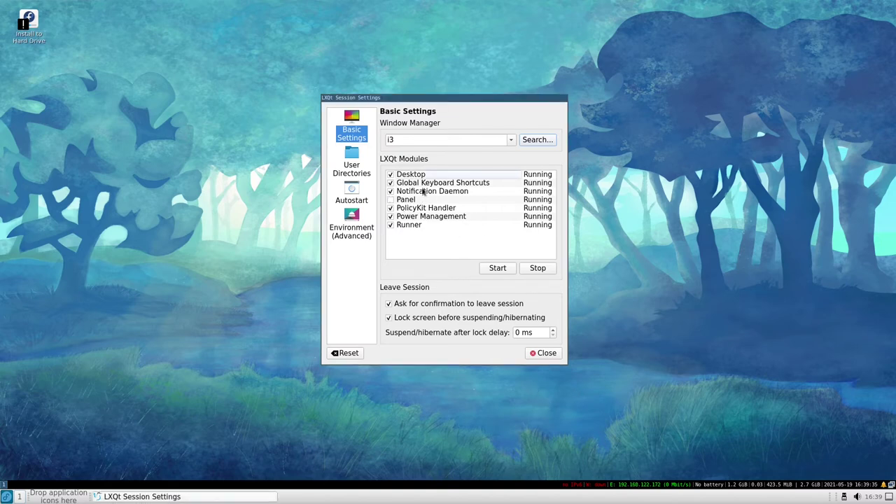
pyautogui.click(390, 174)
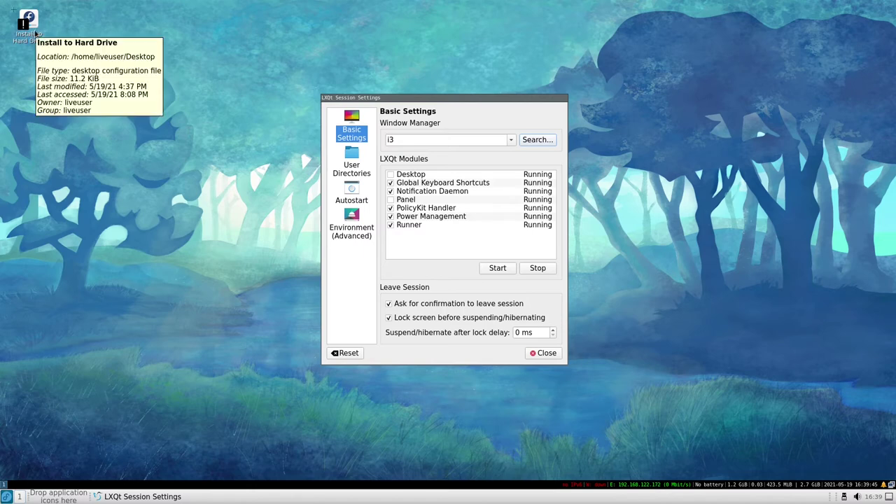
# Visit empty workspace 3, return to workspace 1, and untick Global Keyboard Shortcuts.
pyautogui.press('super+3')
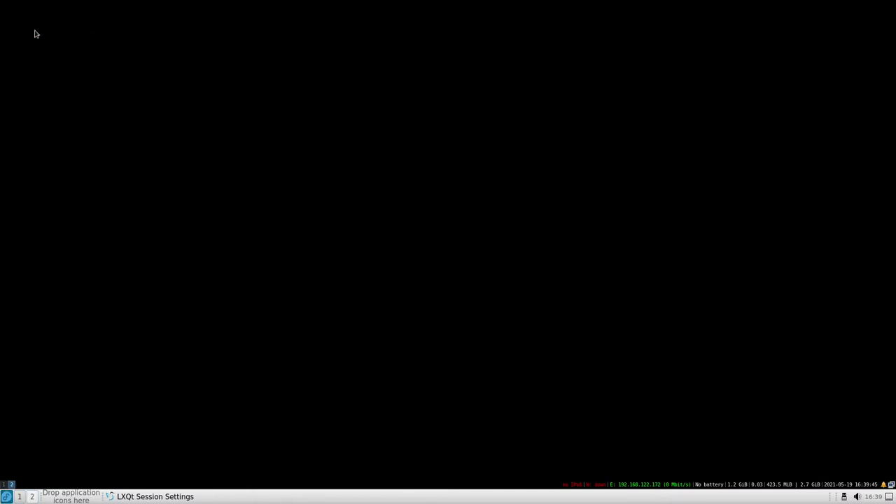
pyautogui.press('super+1')
pyautogui.press('super+2')
pyautogui.press('super+1')
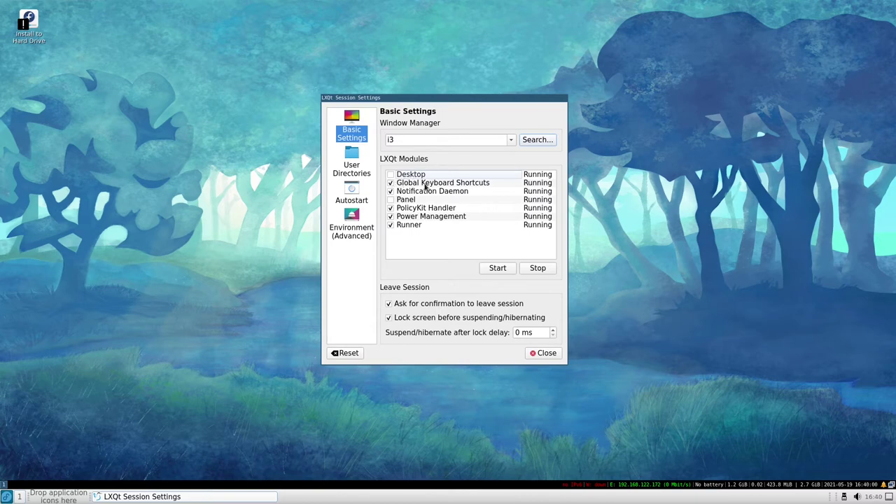
pyautogui.click(390, 183)
# Reopen LXQt Session Settings from the application menu's Preferences.
pyautogui.press('super')
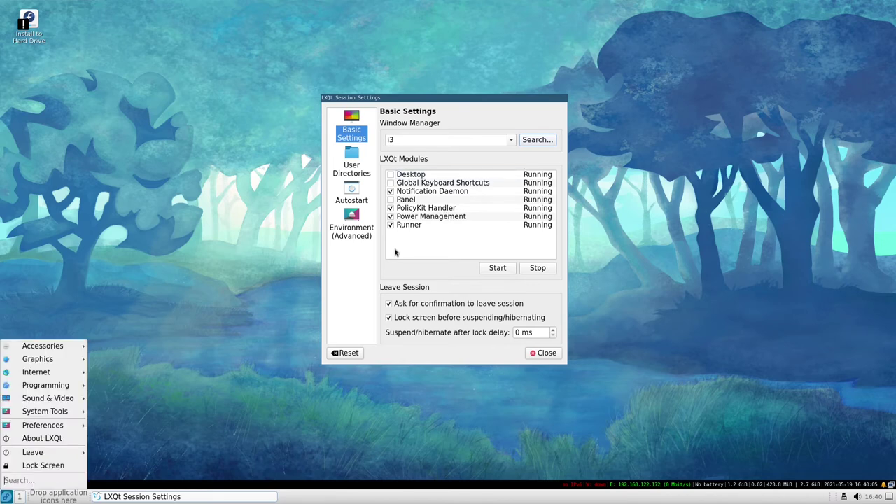
pyautogui.press('Escape')
pyautogui.press('Escape')
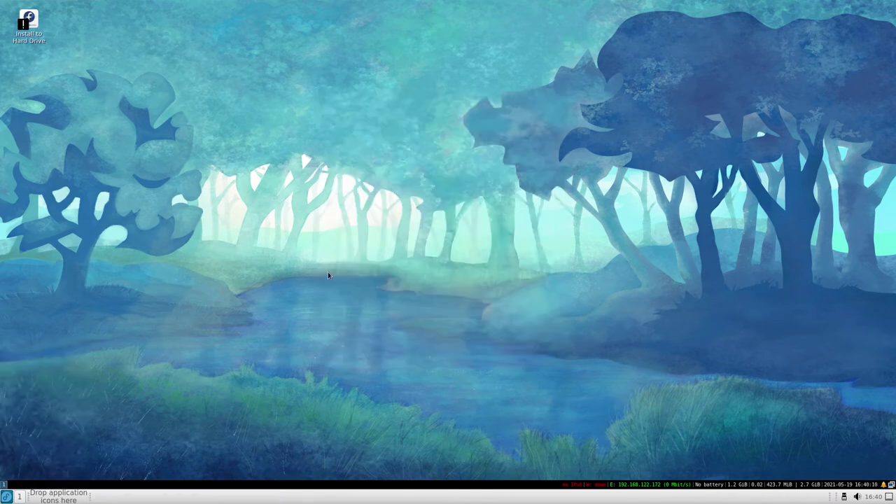
pyautogui.click(4, 495)
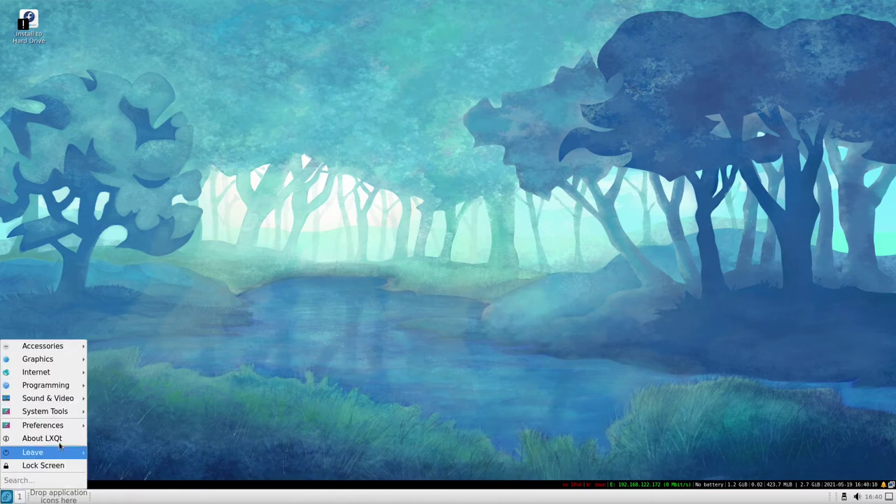
pyautogui.moveTo(56, 424)
pyautogui.click(143, 446)
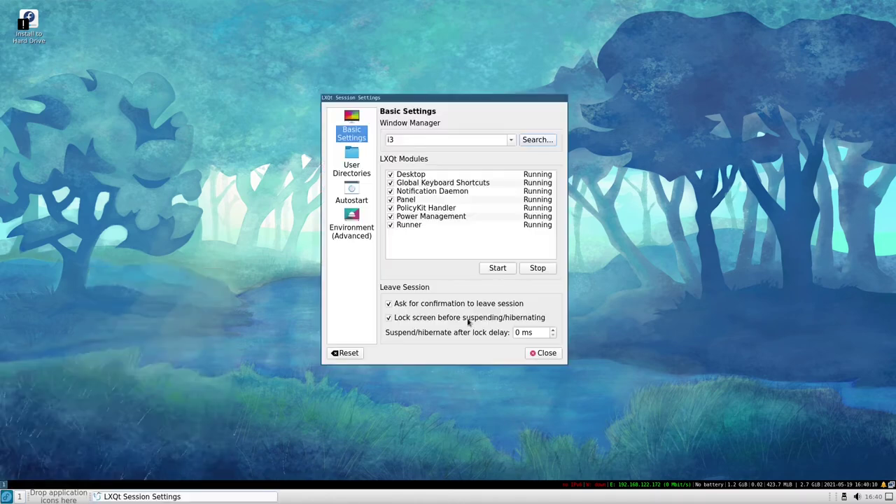
# Untick the Desktop, Global Keyboard Shortcuts and Panel modules, then open the application menu.
pyautogui.click(391, 176)
pyautogui.click(391, 182)
pyautogui.click(401, 202)
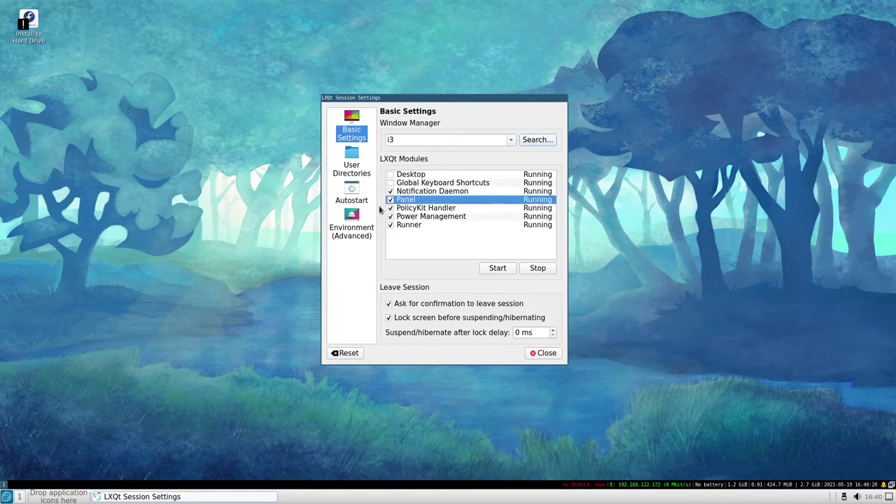
pyautogui.click(390, 199)
pyautogui.click(7, 496)
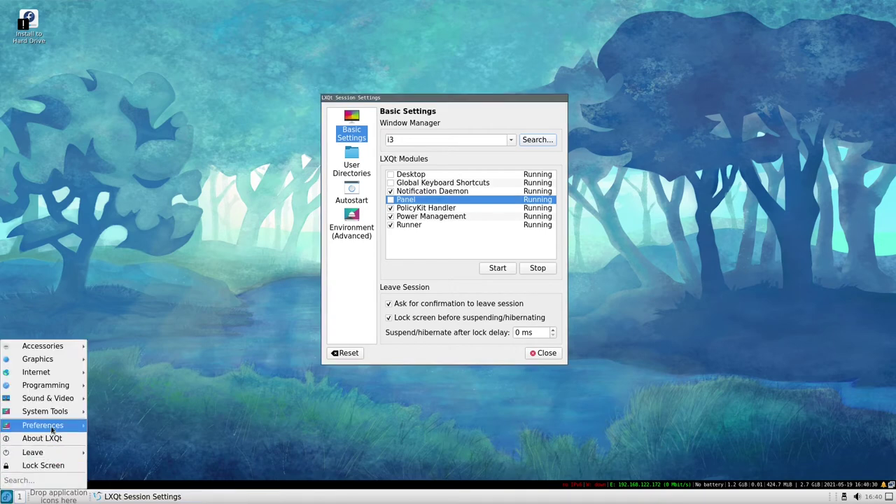
# Launch Firewall Configuration from Preferences and drag Session Settings to the left.
pyautogui.moveTo(52, 429)
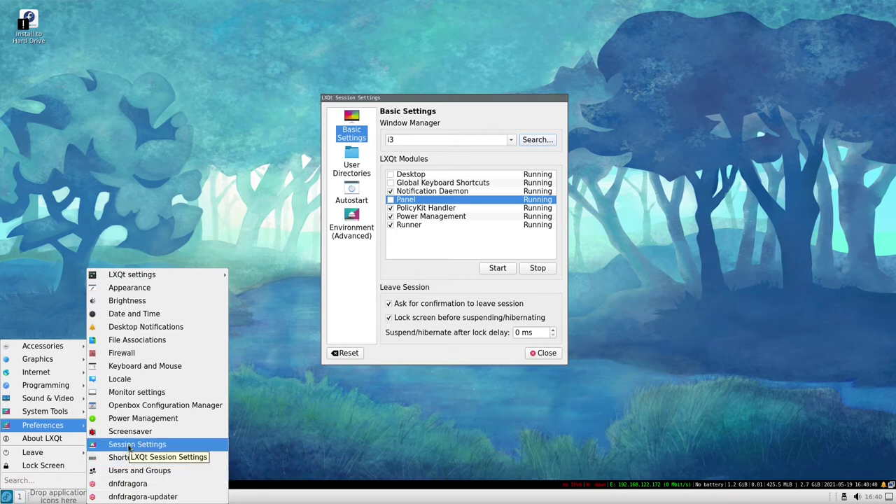
pyautogui.click(129, 354)
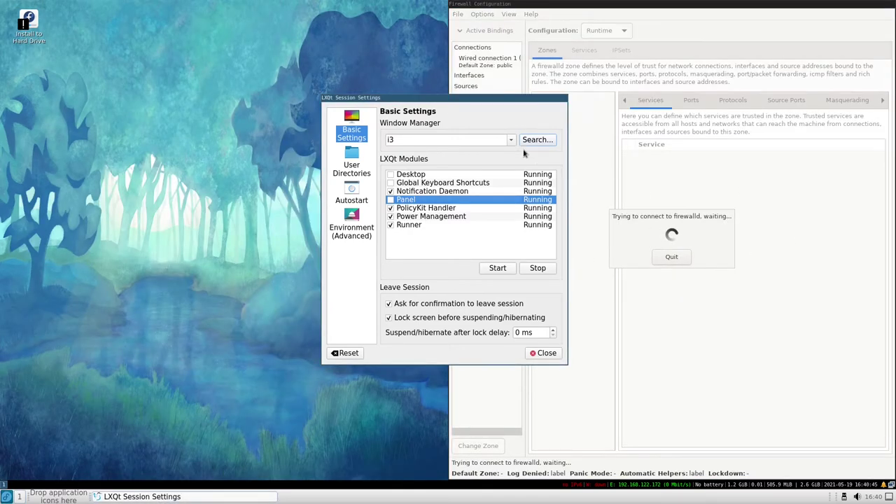
pyautogui.moveTo(492, 98); pyautogui.dragTo(298, 95)
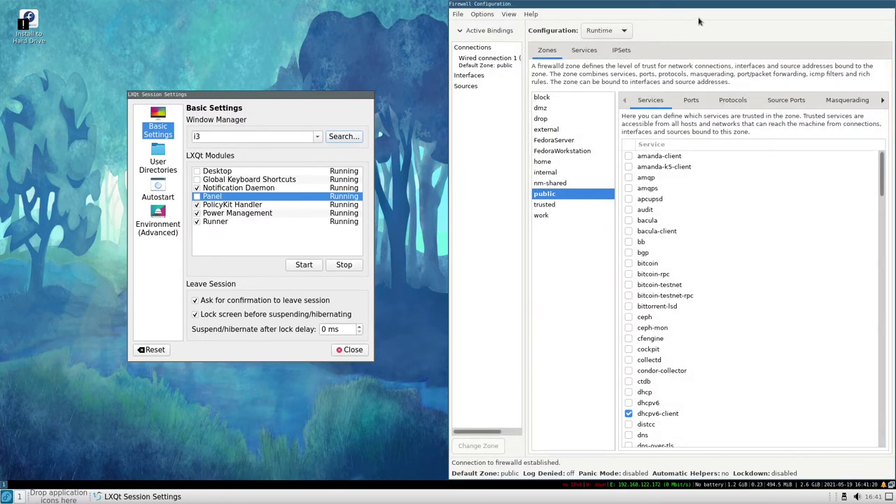
# Quit Firewall Configuration with Ctrl+Q and stop the running Desktop and Panel modules.
pyautogui.hotkey('ctrl', 'q')
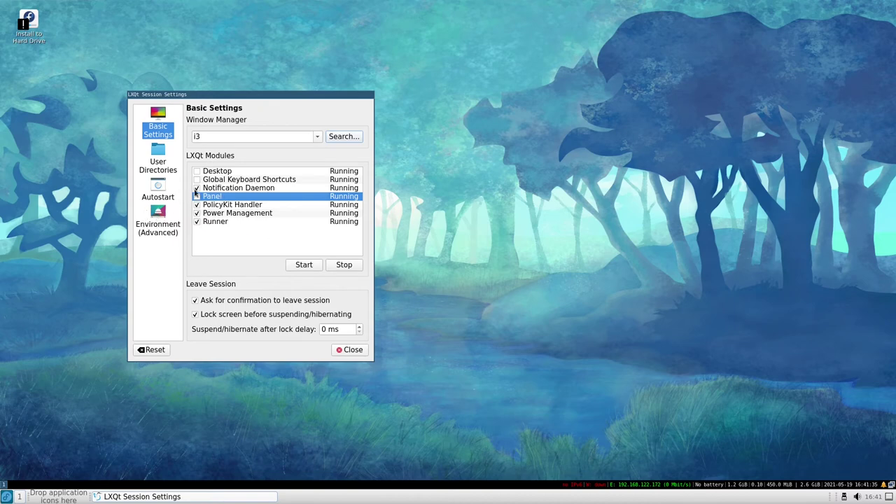
pyautogui.click(216, 175)
pyautogui.click(345, 267)
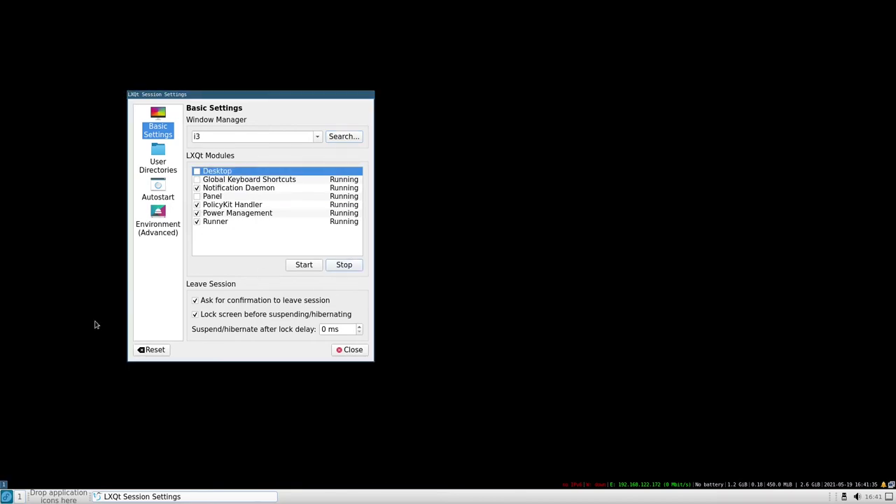
pyautogui.click(216, 197)
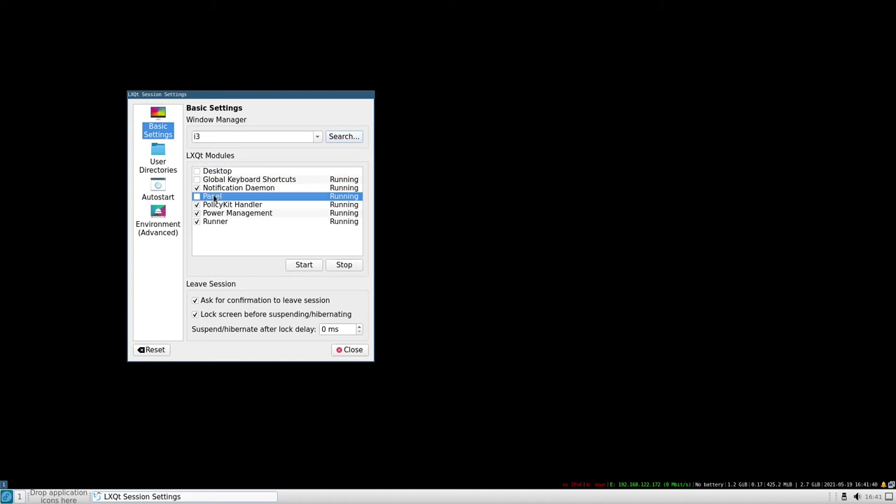
pyautogui.click(350, 269)
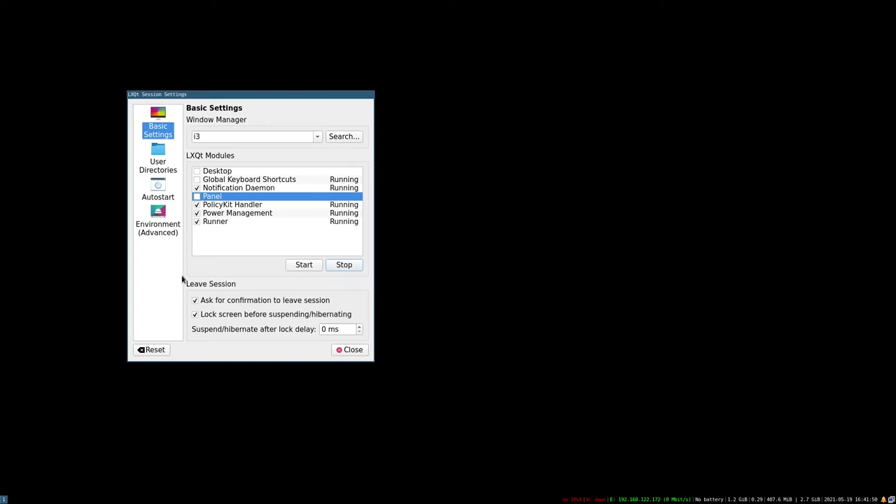
# Cycle through the Environment, Autostart and User Directories pages, ending back on Basic Settings.
pyautogui.click(168, 224)
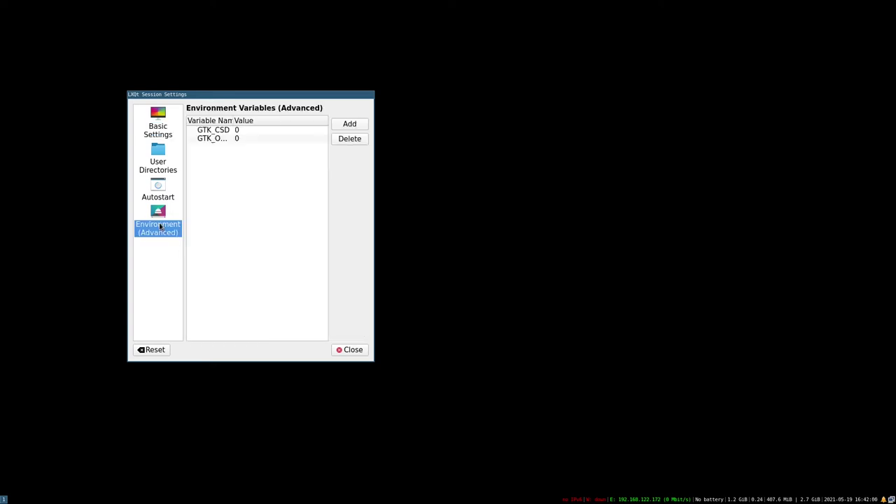
pyautogui.click(163, 196)
pyautogui.click(165, 160)
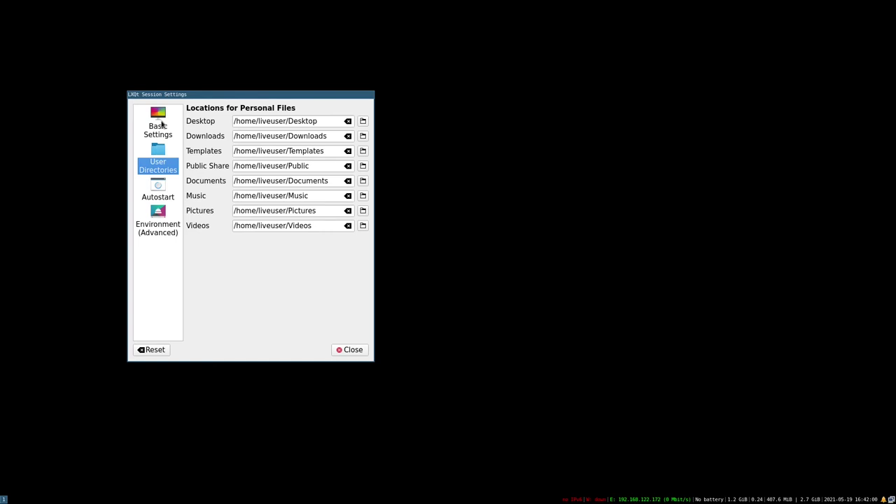
pyautogui.click(161, 123)
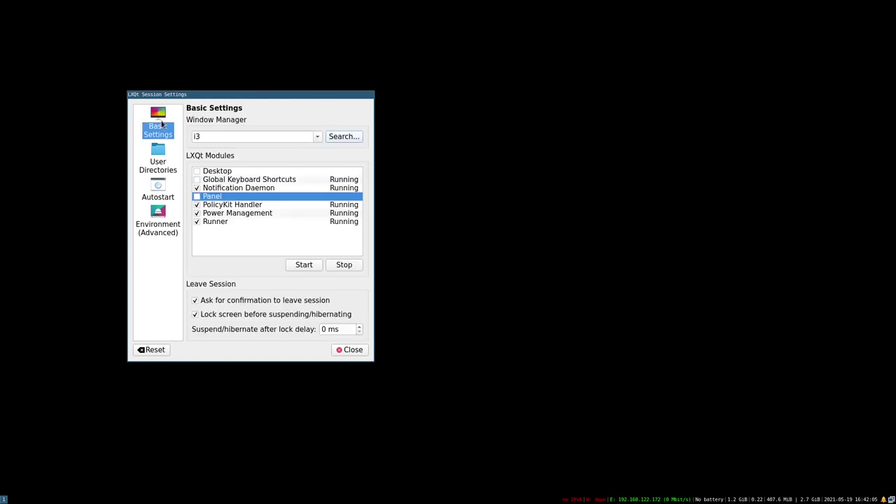
pyautogui.click(161, 201)
pyautogui.click(166, 225)
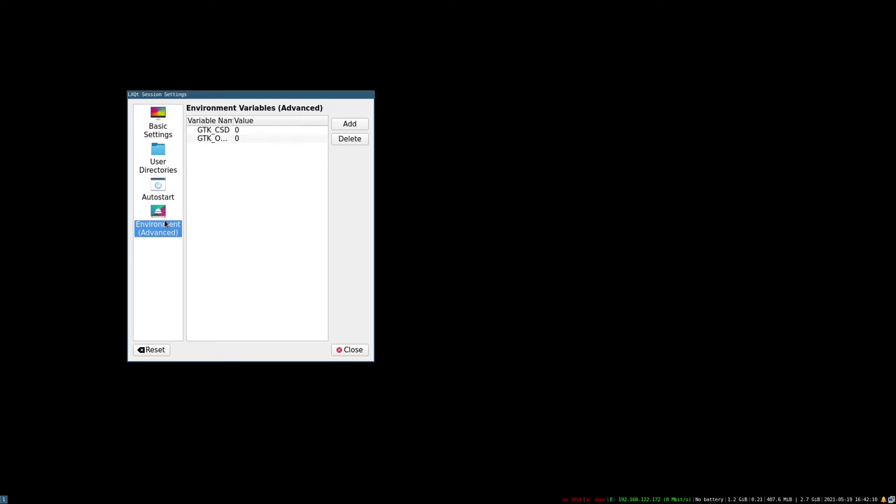
pyautogui.click(165, 130)
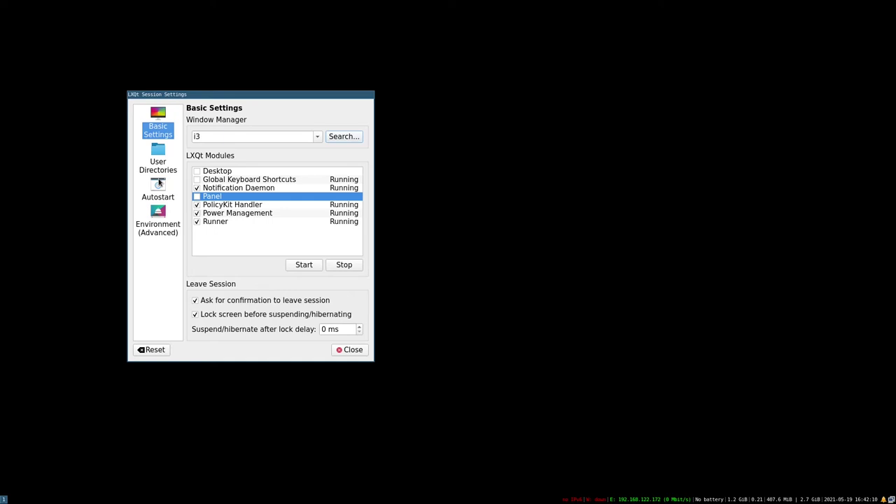
pyautogui.click(160, 166)
pyautogui.click(153, 197)
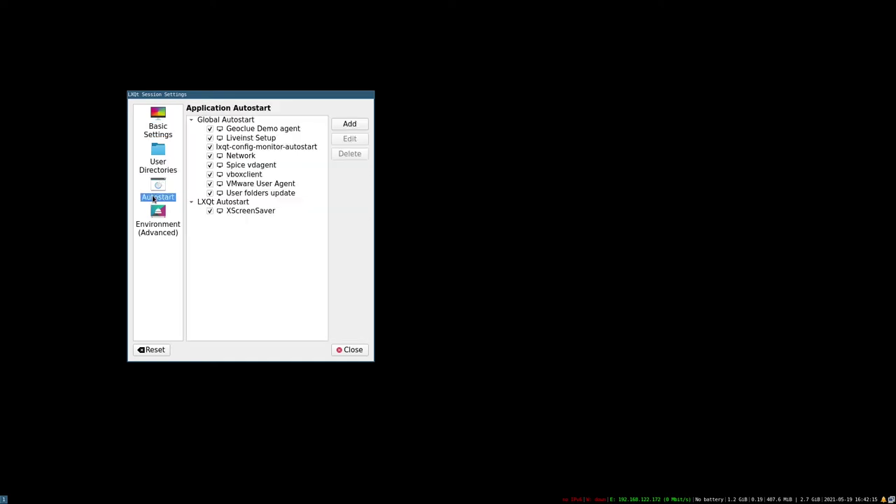
pyautogui.click(159, 225)
pyautogui.click(161, 223)
pyautogui.click(161, 198)
pyautogui.click(159, 164)
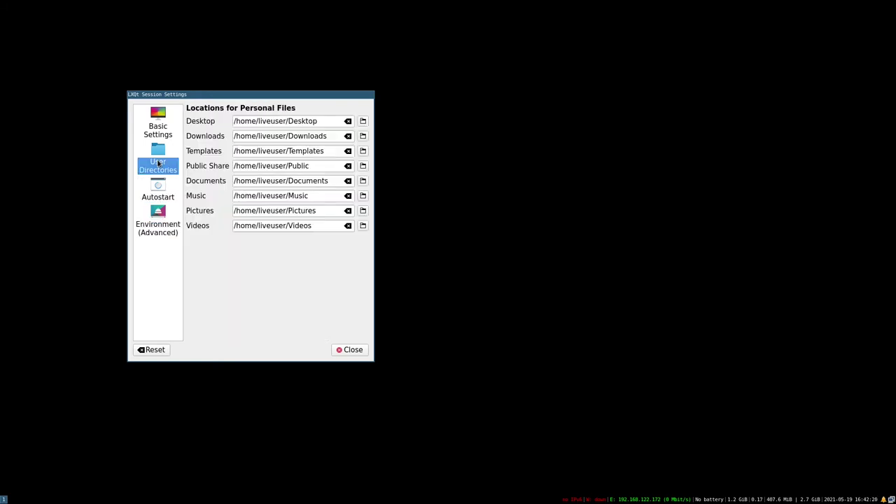
pyautogui.click(161, 130)
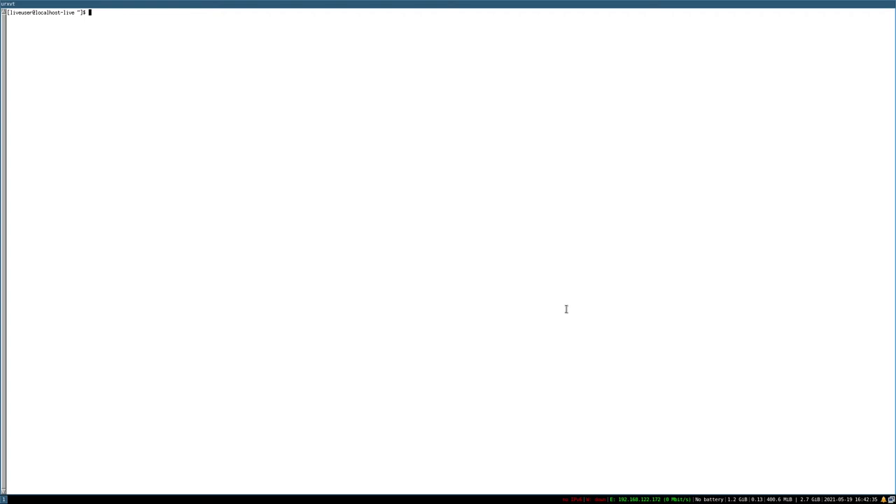
# Open .config/i3/config in nano and move down to the bar block.
pyautogui.write('nano .config/i3/config')
pyautogui.press('Return')
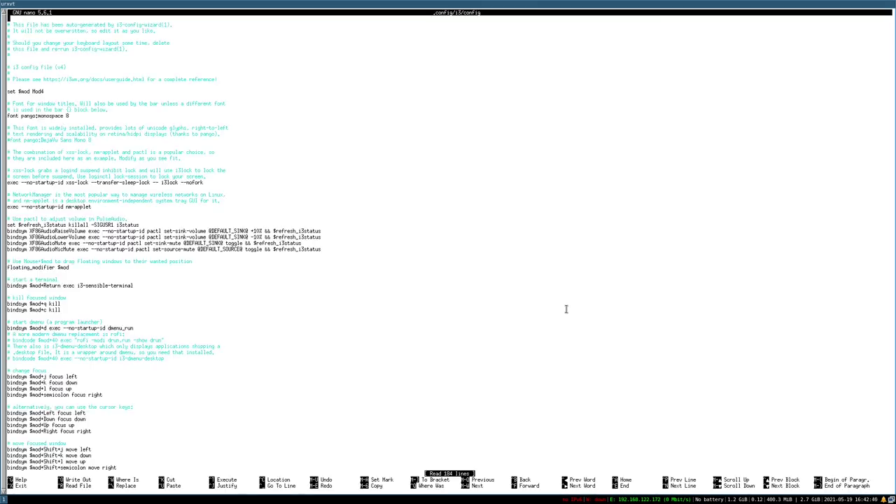
pyautogui.press('pagedown')
pyautogui.press('pagedown')
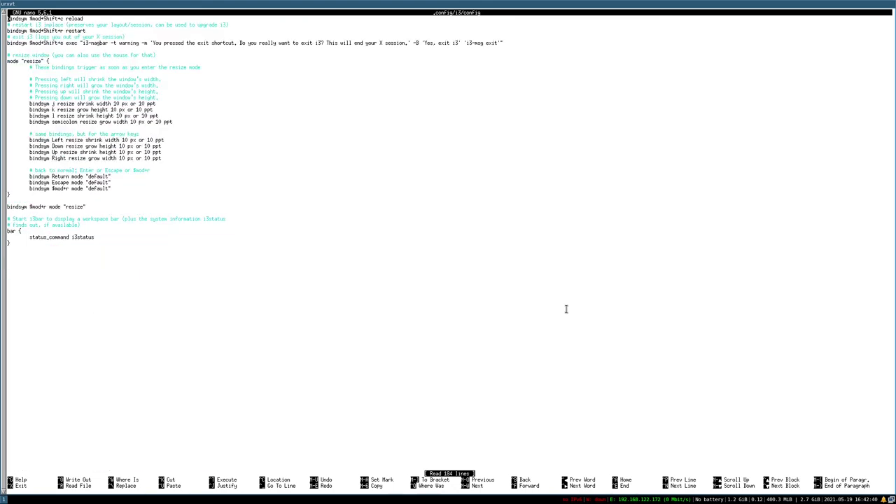
pyautogui.press('pageup')
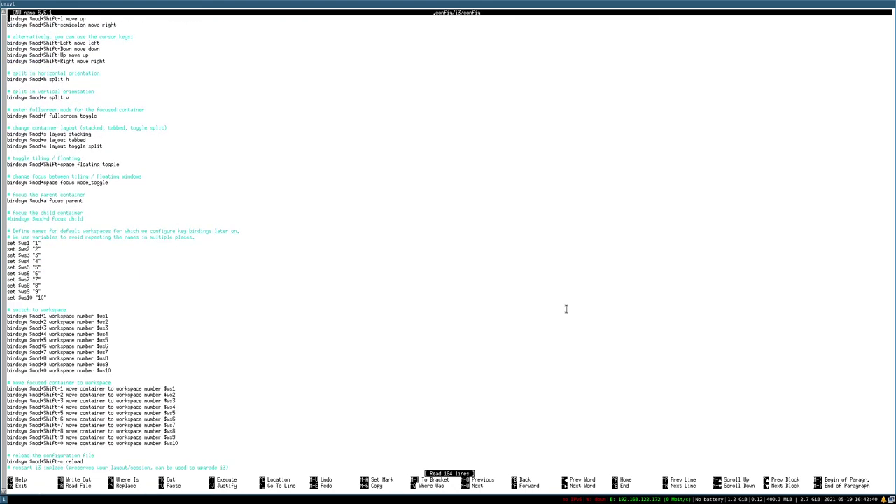
pyautogui.press('pageup')
pyautogui.press('Down')
pyautogui.press('Down')
pyautogui.press('Down')
pyautogui.press('Down')
pyautogui.press('Down')
pyautogui.press('Down')
pyautogui.press('Down')
pyautogui.press('Down')
pyautogui.press('Down')
pyautogui.press('Down')
pyautogui.press('Down')
pyautogui.press('Down')
pyautogui.press('Down')
pyautogui.press('Down')
pyautogui.press('Down')
pyautogui.press('Down')
pyautogui.press('Down')
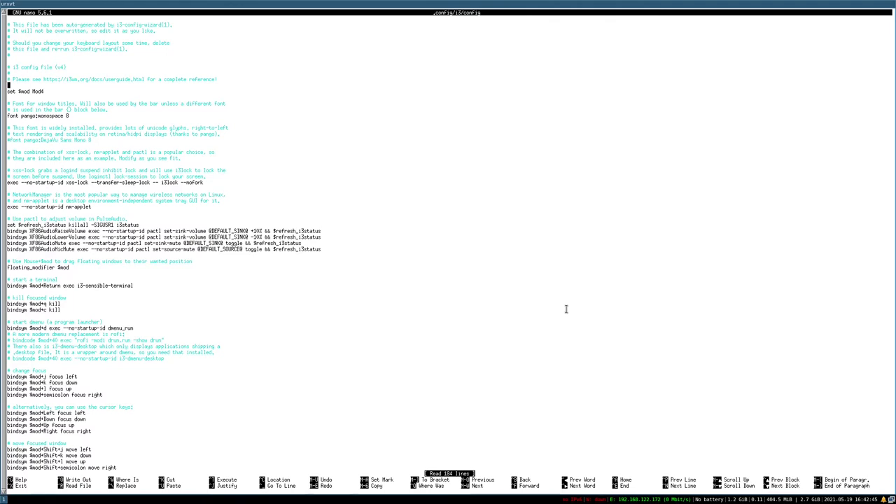
pyautogui.press('pagedown')
pyautogui.press('pagedown')
pyautogui.press('Down')
pyautogui.press('Down')
pyautogui.press('Down')
pyautogui.press('Down')
pyautogui.press('Down')
pyautogui.press('Down')
pyautogui.press('Down')
pyautogui.press('Down')
pyautogui.press('Down')
pyautogui.press('Down')
pyautogui.press('Down')
pyautogui.press('Down')
pyautogui.press('Down')
pyautogui.press('Down')
pyautogui.press('Down')
pyautogui.press('Down')
pyautogui.press('Down')
pyautogui.press('Down')
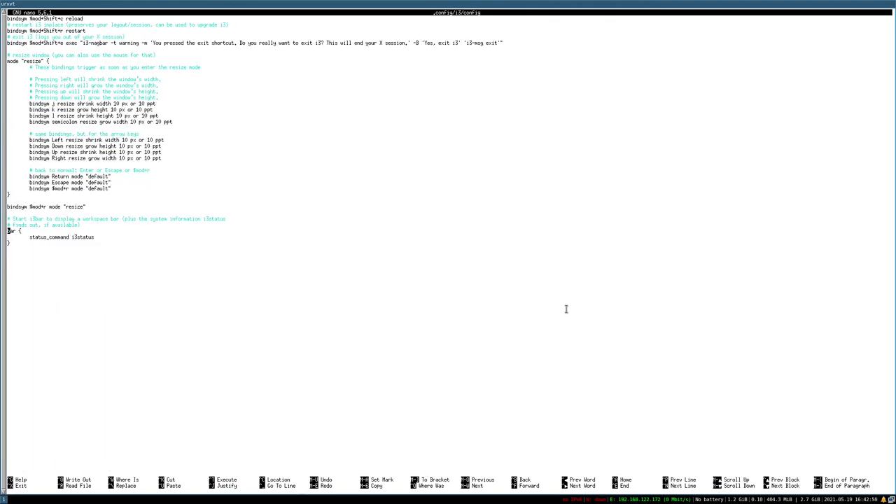
# Comment out three bar block lines with #, save, and restart i3 with Mod+Shift+R.
pyautogui.write('#')
pyautogui.press('Down')
pyautogui.press('Left')
pyautogui.write('#')
pyautogui.press('Down')
pyautogui.press('Left')
pyautogui.write('#')
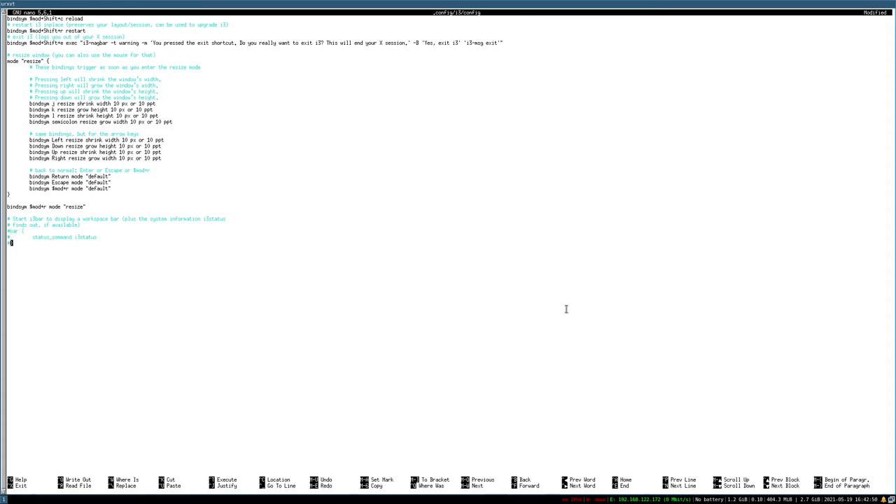
pyautogui.hotkey('ctrl', 'o')
pyautogui.press('Return')
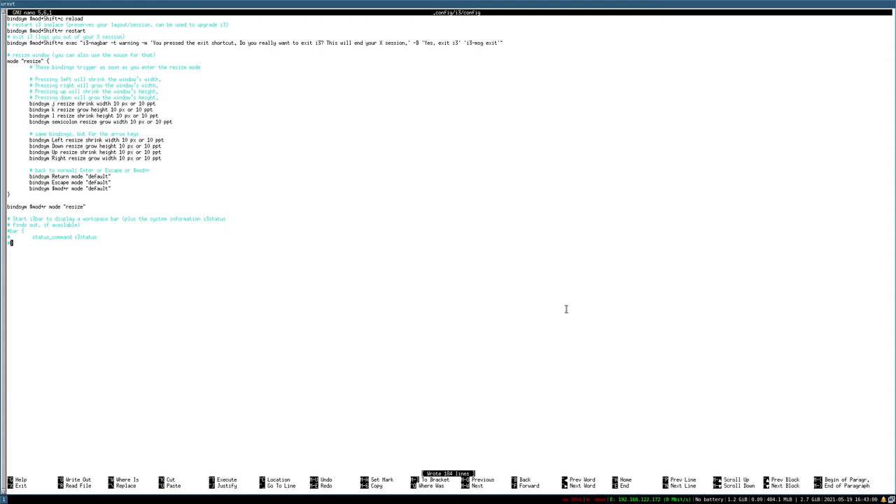
pyautogui.press('super+shift+r')
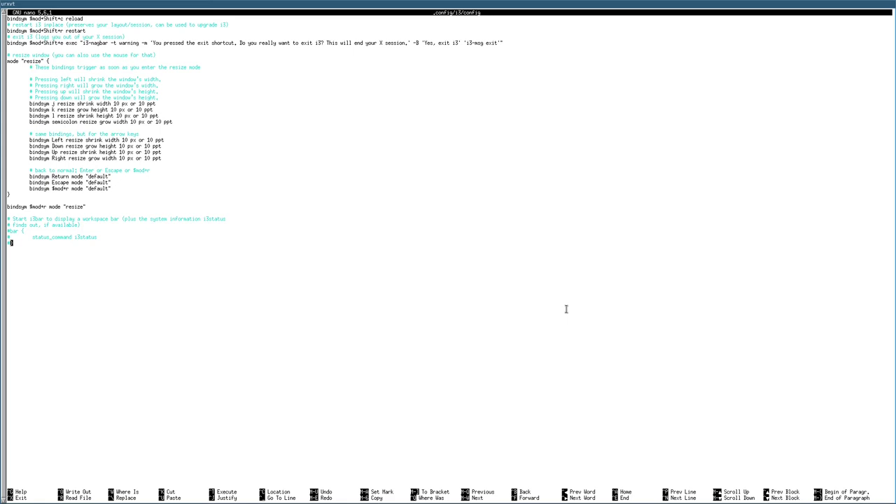
# Remove the # marks from the bar block lines, including the bar { line.
pyautogui.press('BackSpace')
pyautogui.press('Up')
pyautogui.press('Right')
pyautogui.press('BackSpace')
pyautogui.press('Up')
pyautogui.press('Right')
pyautogui.press('BackSpace')
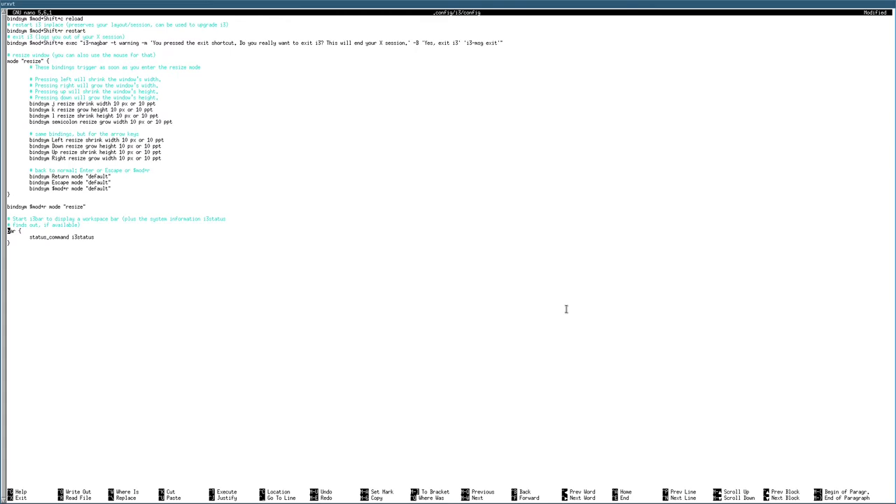
# Uncomment the 'finds out, if available)' and 'Start i3bar' lines, save, and reload i3 with Mod+Shift+C.
pyautogui.press('Up')
pyautogui.press('Right')
pyautogui.press('BackSpace')
pyautogui.press('Up')
pyautogui.press('Right')
pyautogui.press('BackSpace')
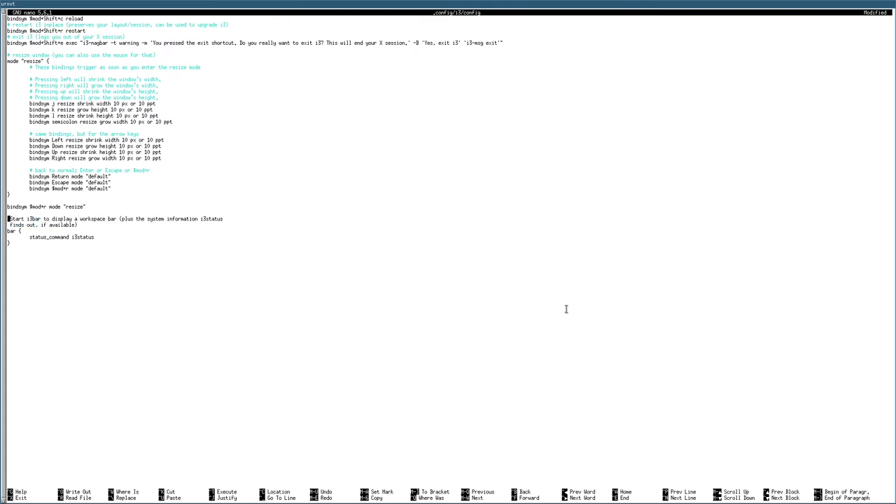
pyautogui.write('o')
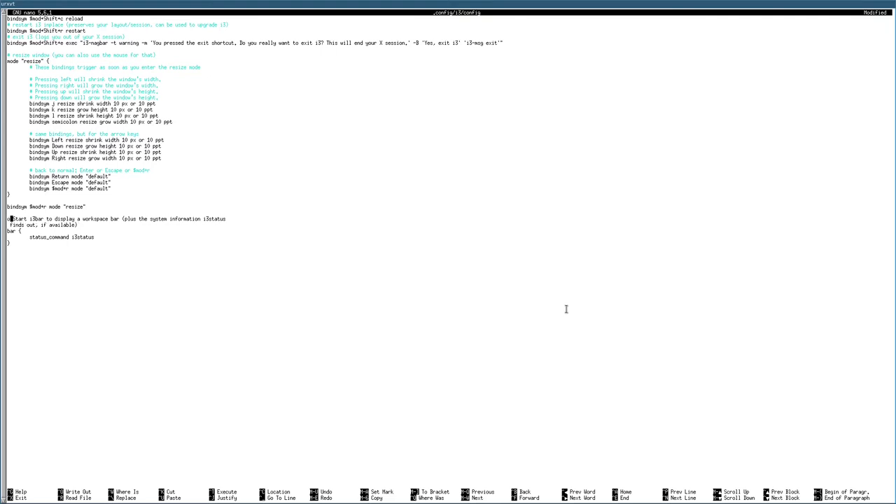
pyautogui.press('BackSpace')
pyautogui.hotkey('ctrl', 'o')
pyautogui.press('Return')
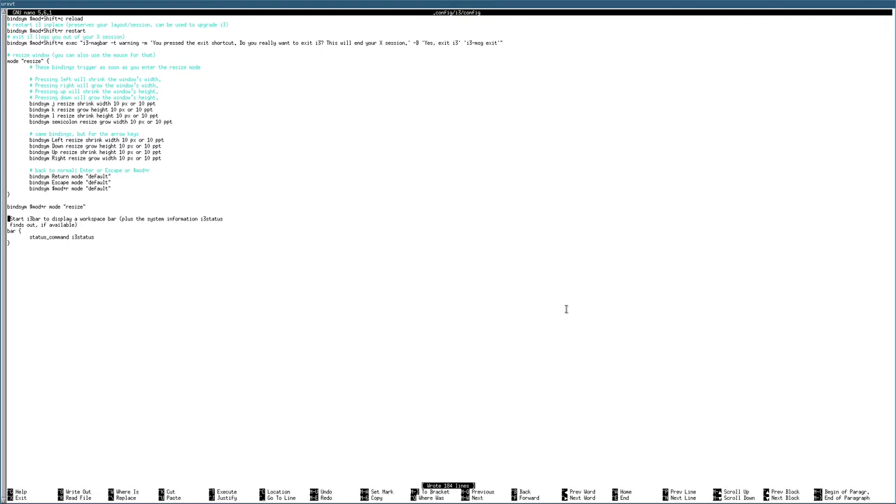
pyautogui.press('super+shift+c')
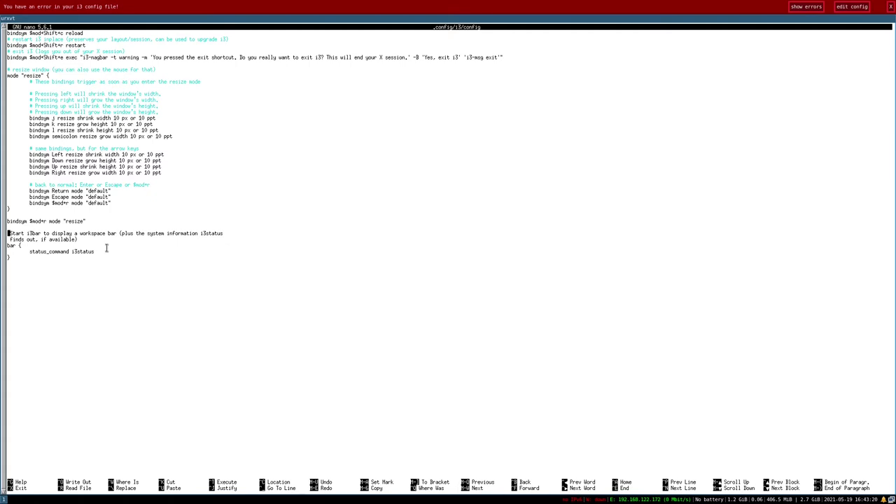
# Re-comment the bar comment lines with #, save, restart i3, then add # at the file's top.
pyautogui.write('#')
pyautogui.press('Down')
pyautogui.press('Left')
pyautogui.write('#')
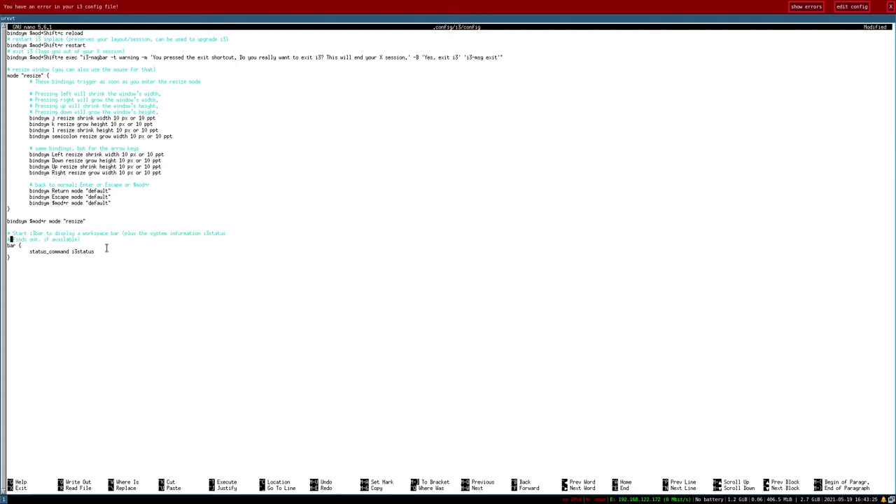
pyautogui.hotkey('ctrl', 'o')
pyautogui.press('Return')
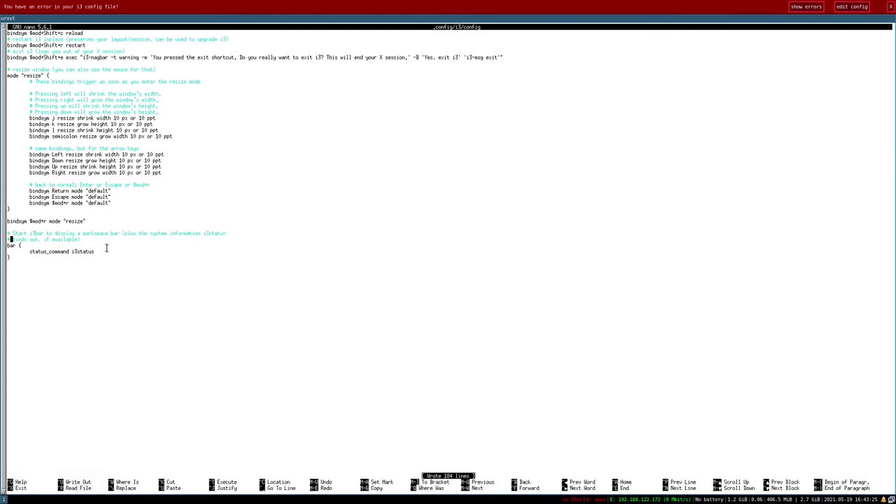
pyautogui.press('super+shift+r')
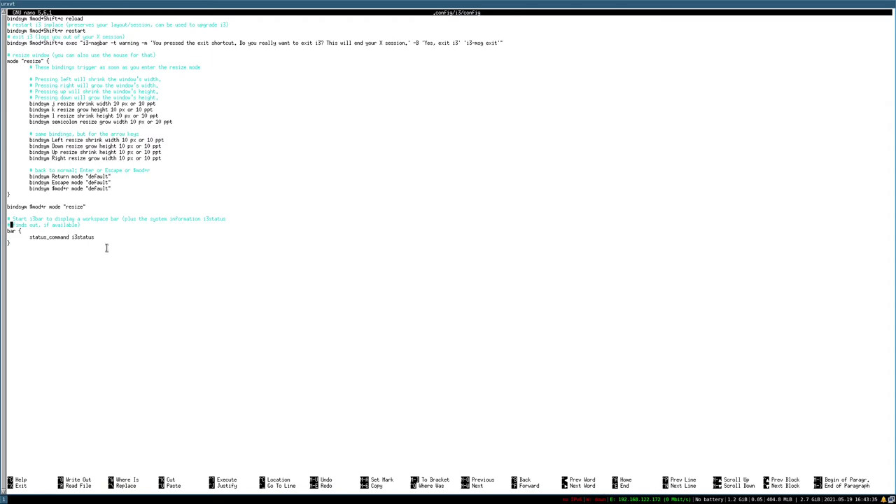
pyautogui.hotkey('ctrl', 'Home')
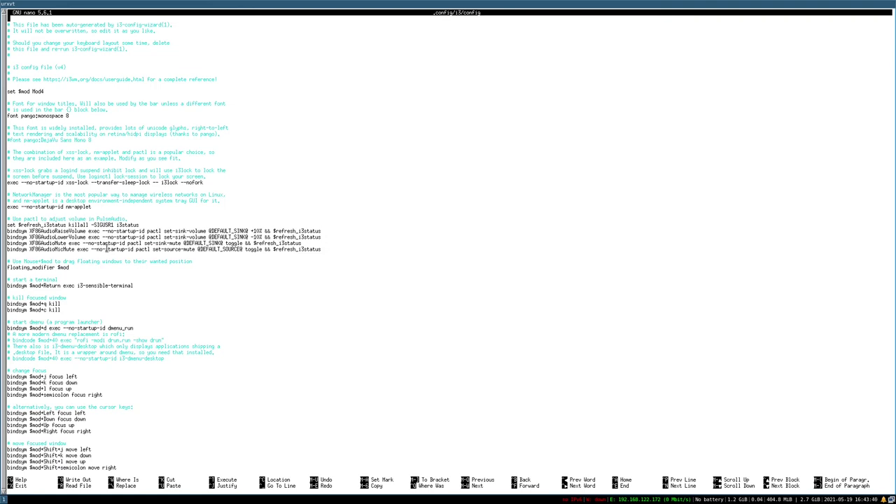
pyautogui.write('#')
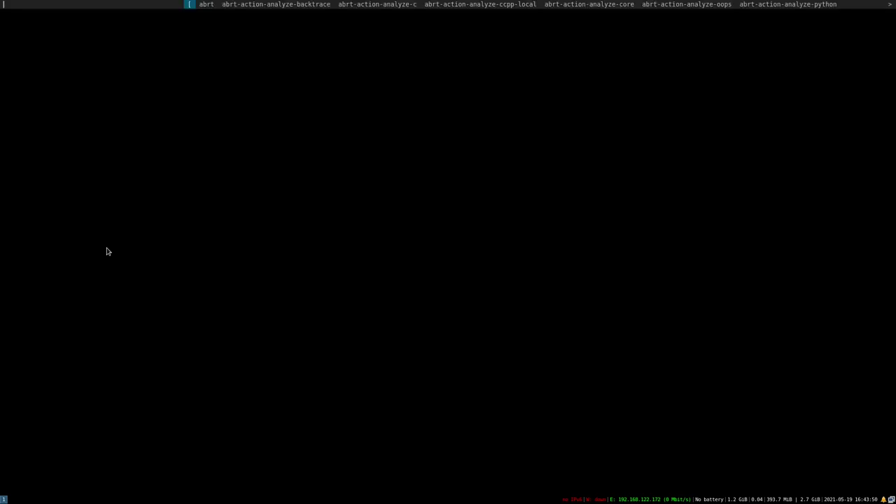
# In dmenu, try 'session', then filter with 'lxq' and launch lxqt-config.
pyautogui.write('session')
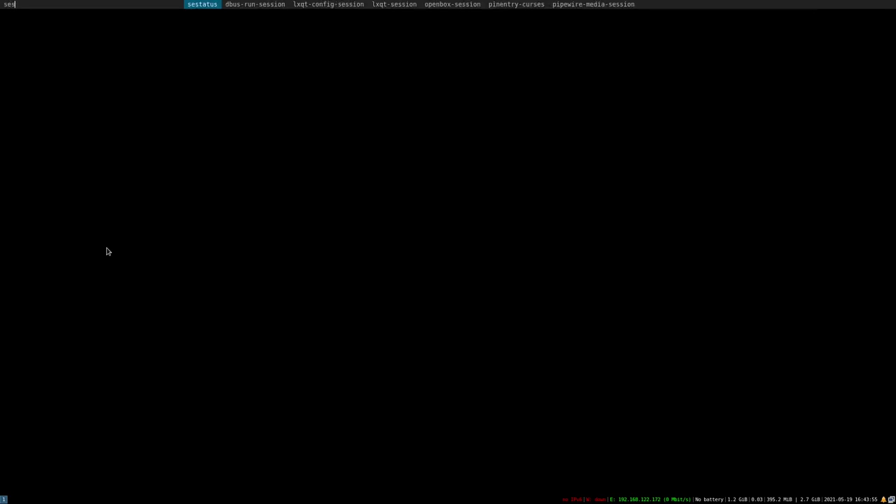
pyautogui.press('Right')
pyautogui.press('Right')
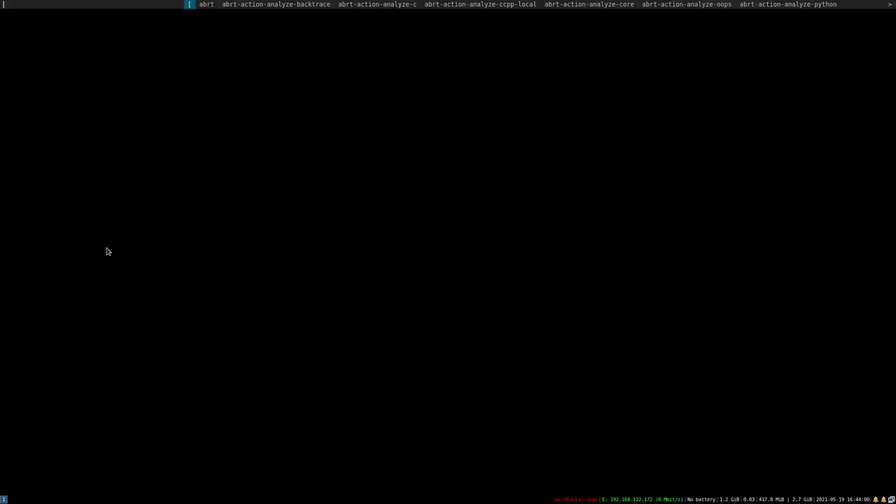
pyautogui.write('lxq')
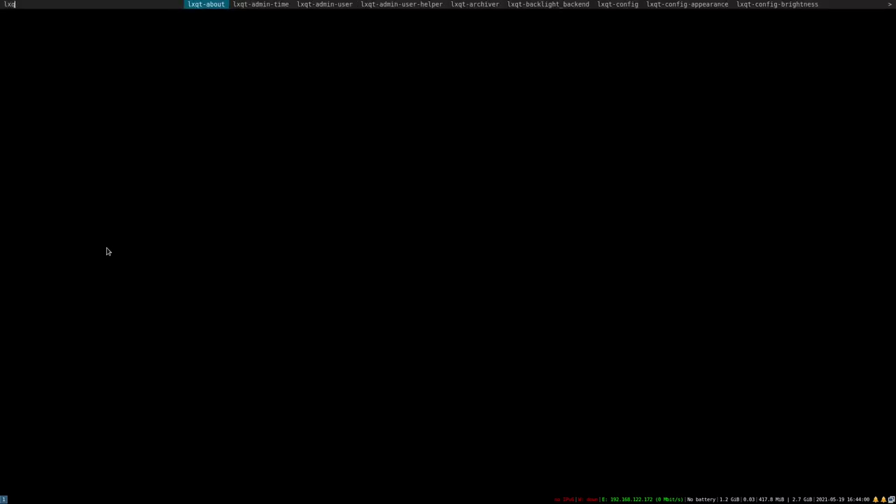
pyautogui.press('Right')
pyautogui.press('Right')
pyautogui.press('Right')
pyautogui.press('Right')
pyautogui.press('Right')
pyautogui.press('Right')
pyautogui.press('Right')
pyautogui.press('Right')
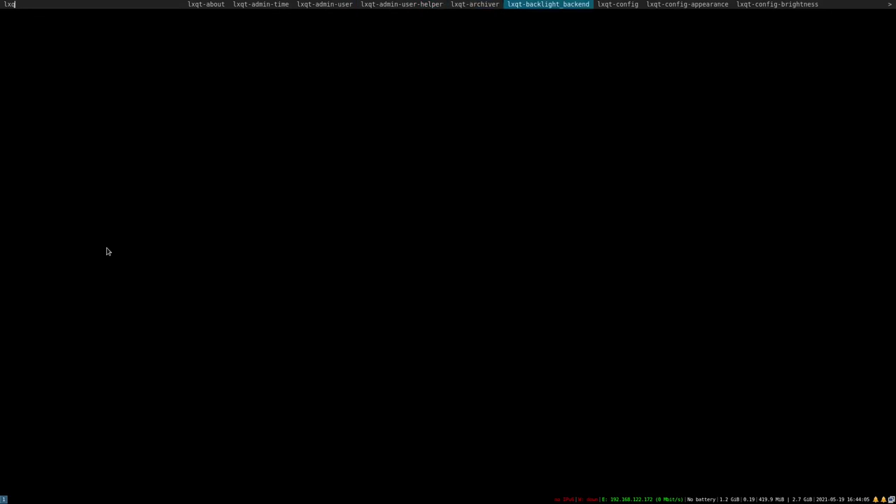
pyautogui.press('Left')
pyautogui.press('Left')
pyautogui.press('Return')
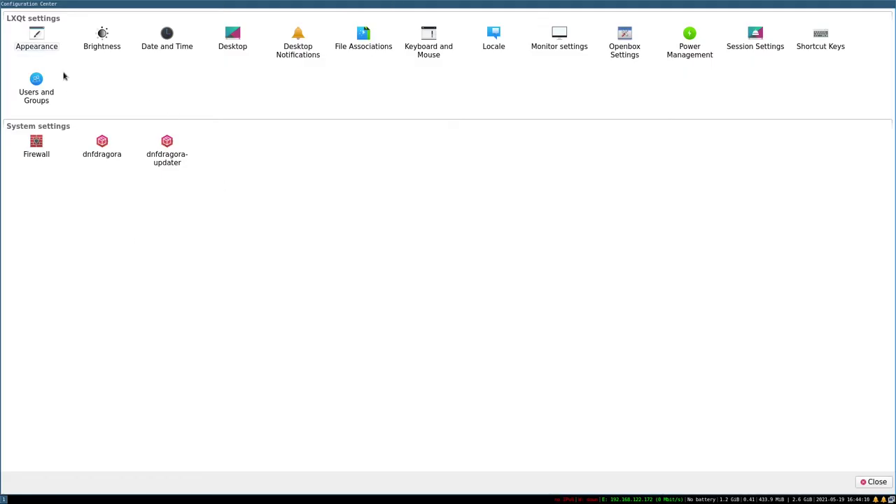
pyautogui.click(36, 36)
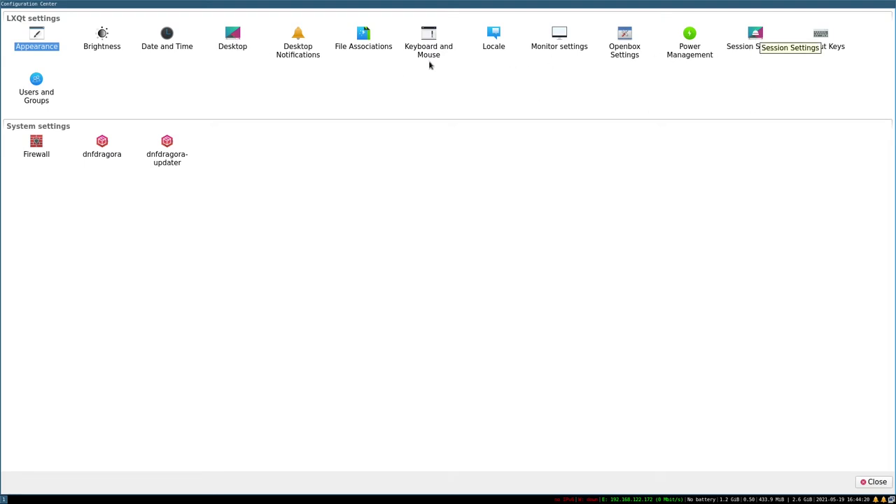
pyautogui.click(233, 45)
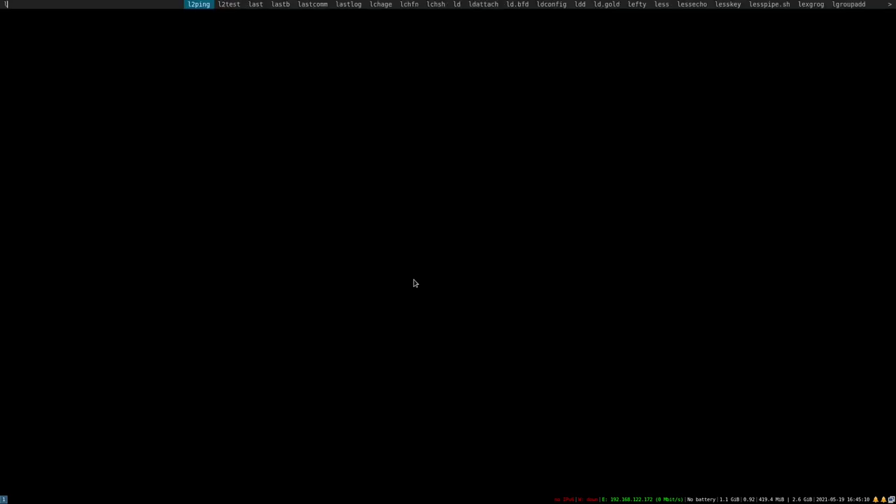
# Launch the LXQt Configuration Center (lxqt-config) from dmenu.
pyautogui.write('q')
pyautogui.press('BackSpace')
pyautogui.write('xq')
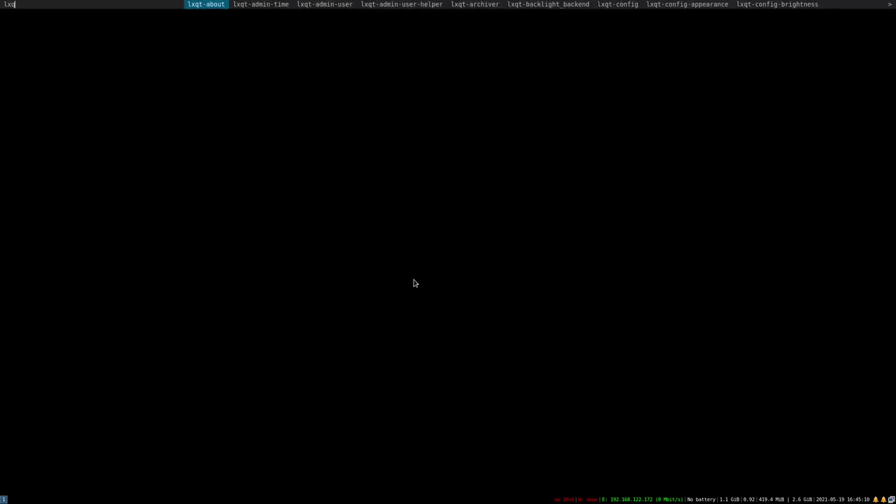
pyautogui.press('Right')
pyautogui.press('Right')
pyautogui.press('Right')
pyautogui.press('Right')
pyautogui.press('Right')
pyautogui.press('Right')
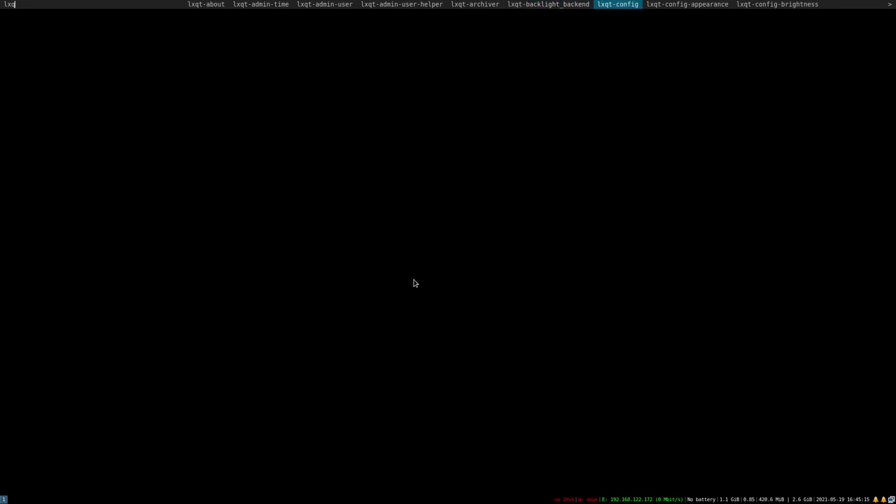
pyautogui.press('Return')
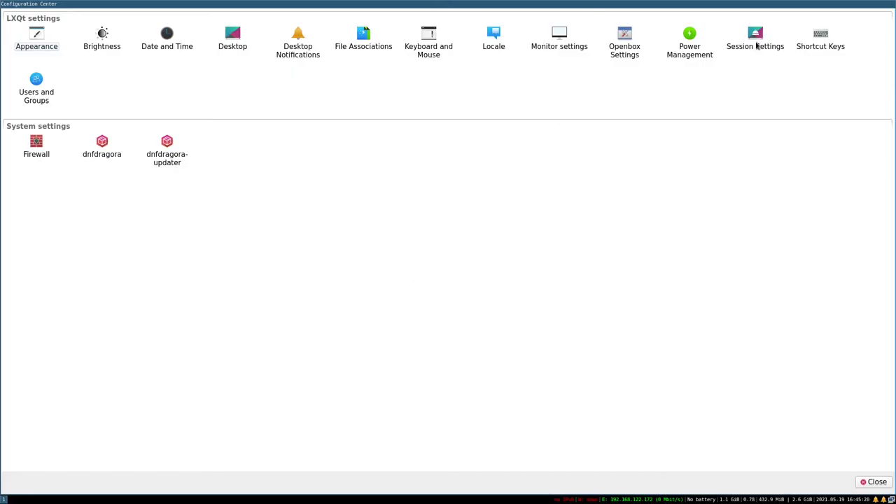
# Review the Session Settings' Autostart, User Directories and Environment pages, then close the window.
pyautogui.click(756, 42)
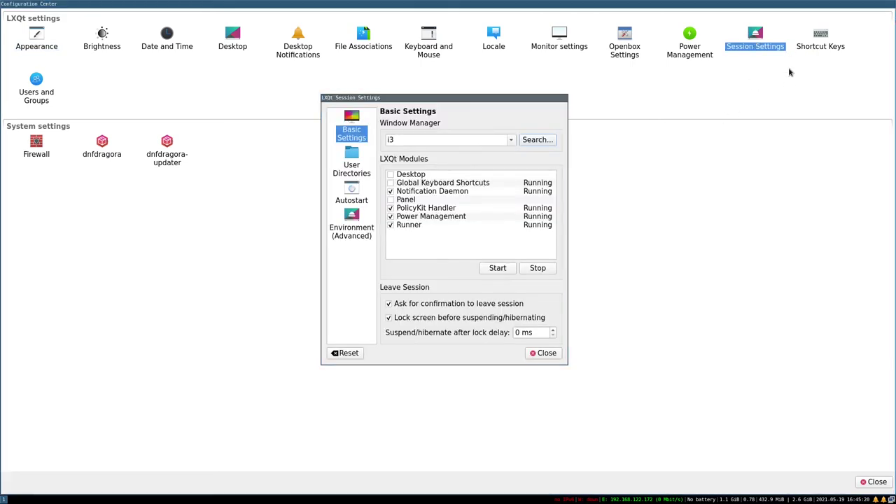
pyautogui.click(352, 200)
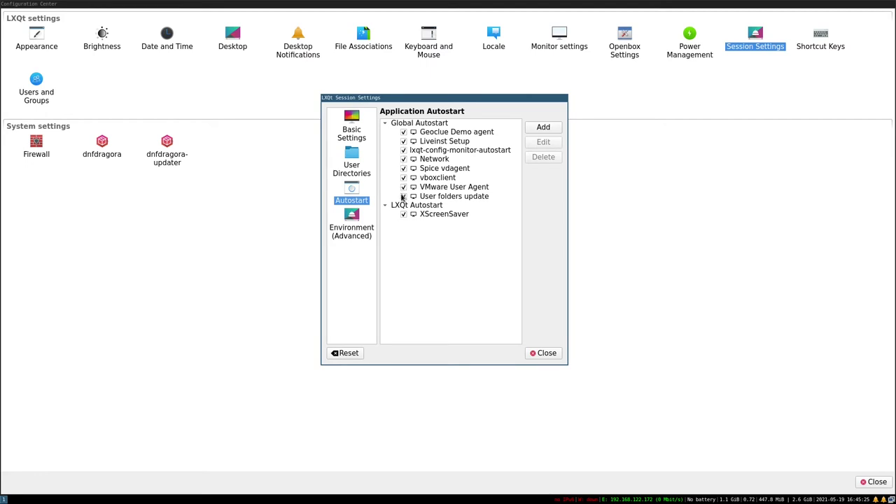
pyautogui.click(351, 168)
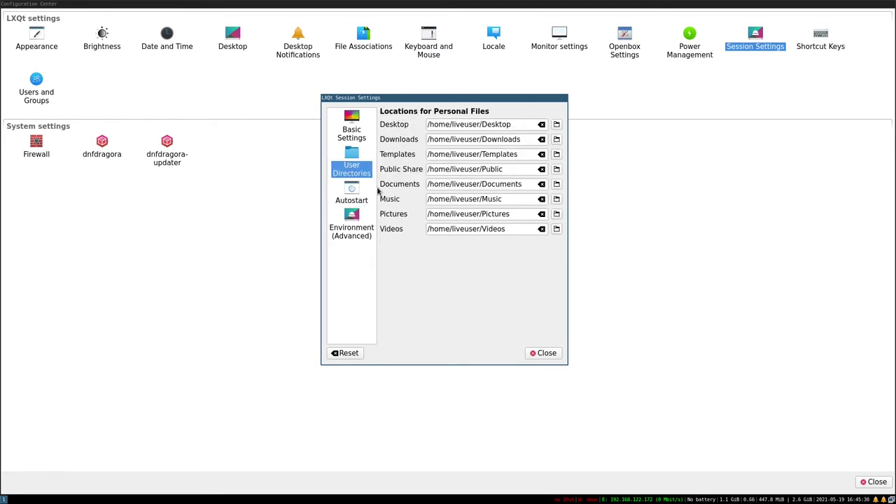
pyautogui.click(343, 231)
pyautogui.click(353, 141)
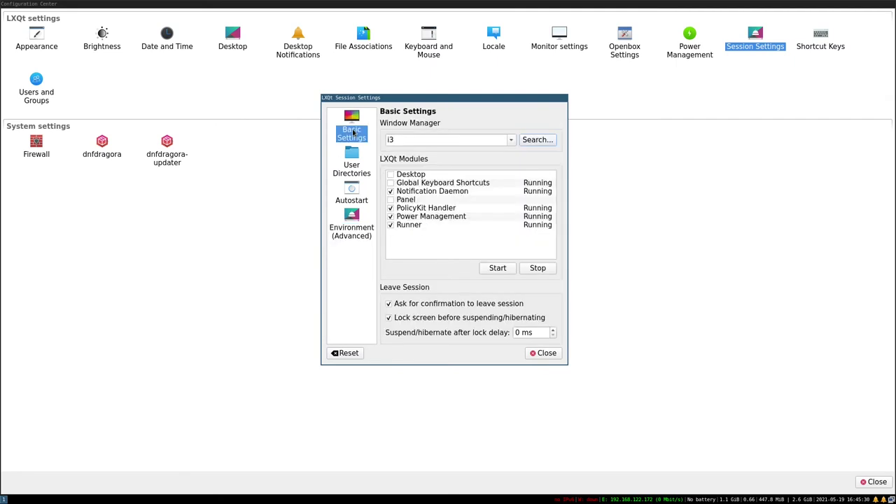
pyautogui.click(353, 161)
pyautogui.click(352, 189)
pyautogui.click(353, 221)
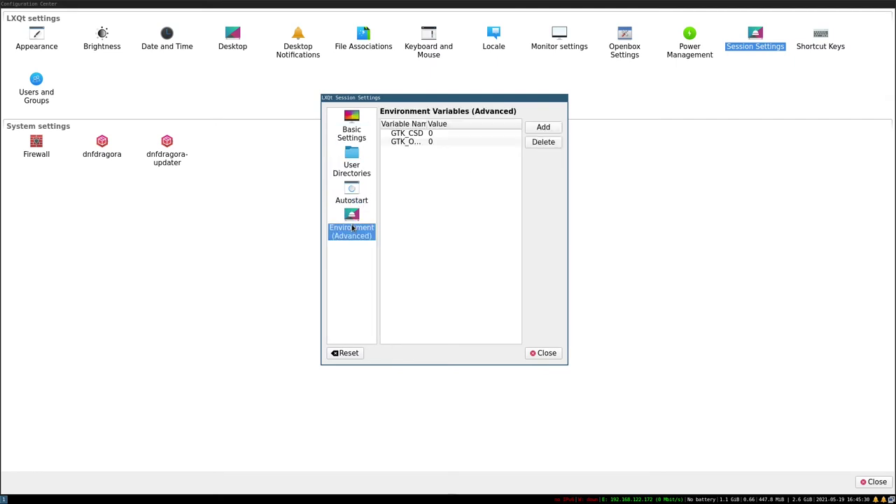
pyautogui.click(543, 353)
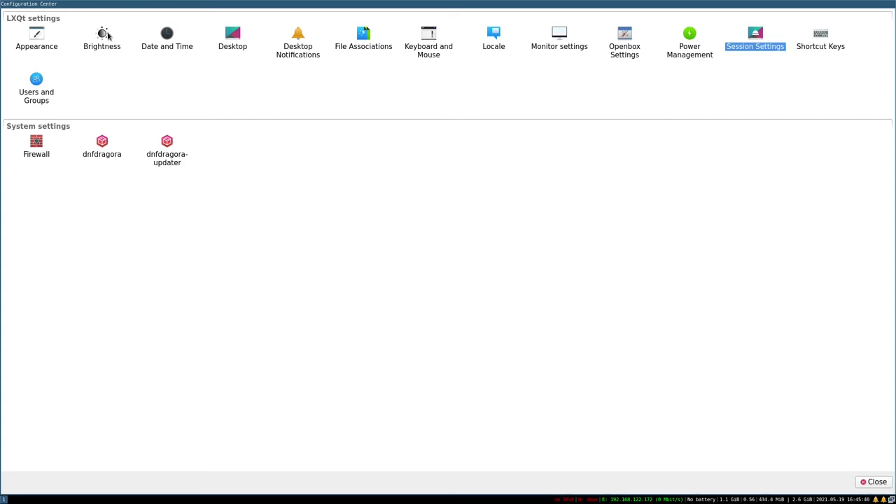
# In Appearance, keep the Fusion Qt style and set the Window and View colours to black.
pyautogui.click(41, 42)
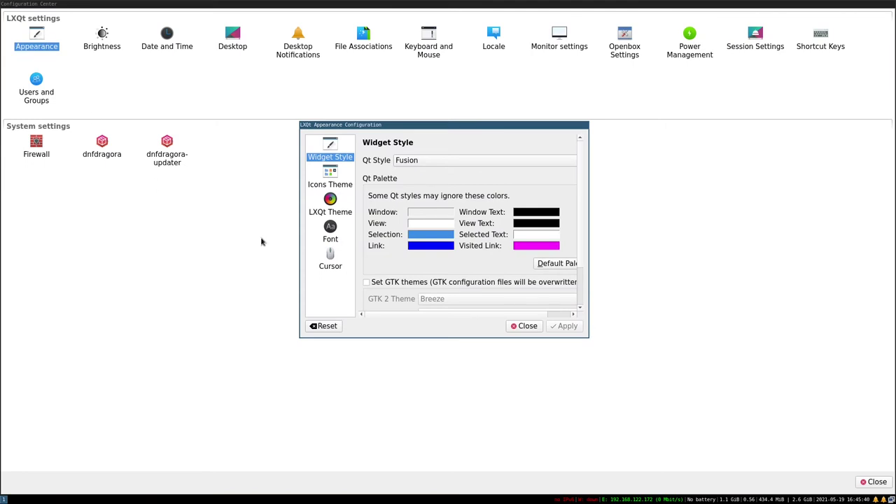
pyautogui.moveTo(369, 127); pyautogui.dragTo(132, 98)
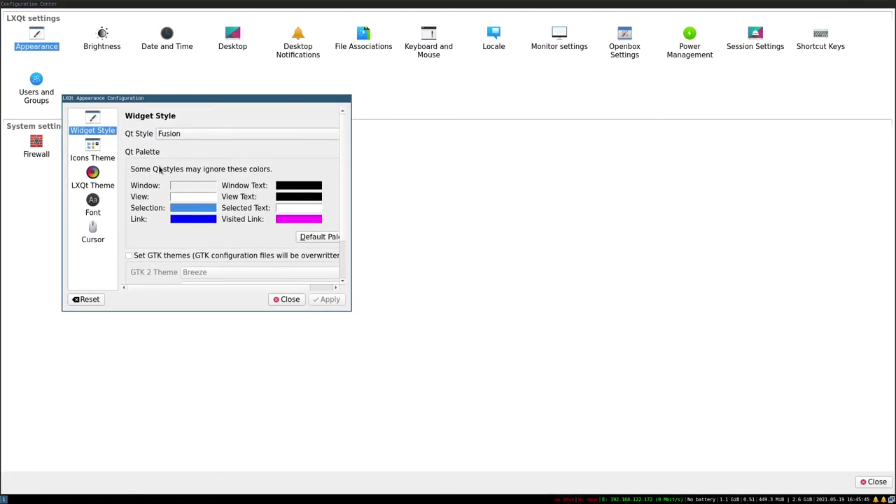
pyautogui.click(202, 133)
pyautogui.click(205, 138)
pyautogui.click(183, 185)
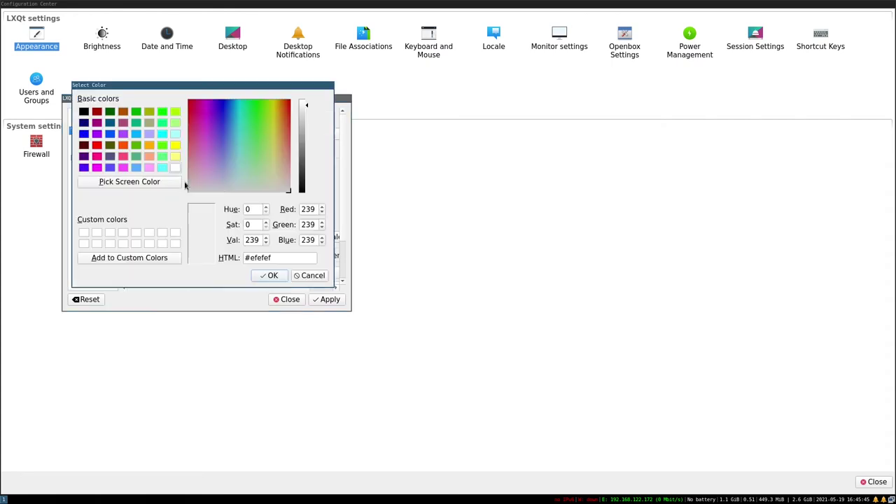
pyautogui.click(84, 114)
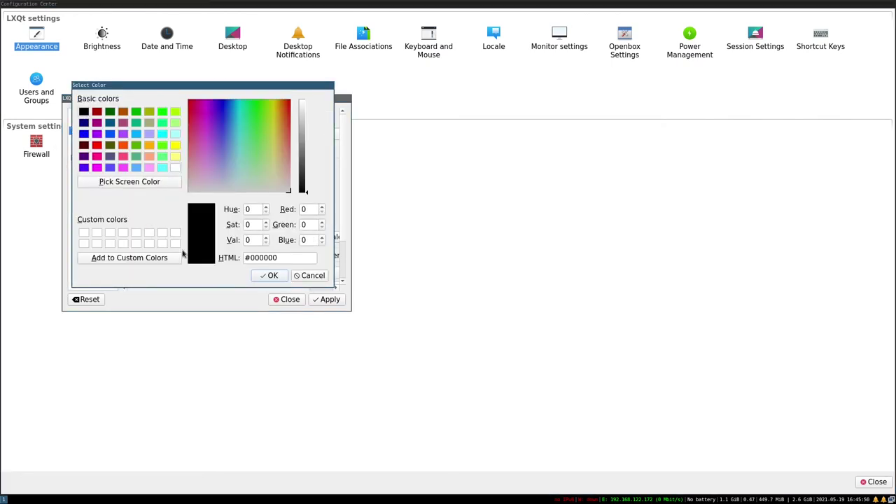
pyautogui.click(271, 275)
pyautogui.click(193, 204)
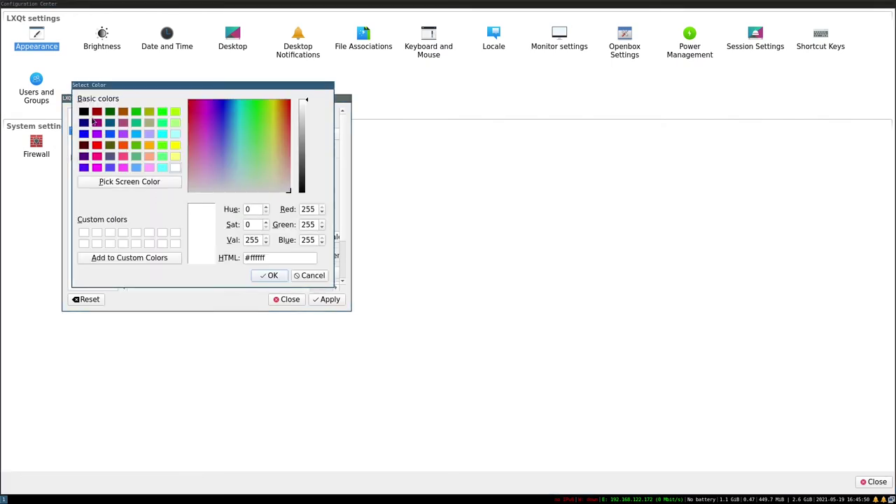
pyautogui.click(84, 112)
pyautogui.click(271, 275)
# Set Window Text and View Text to light grey #e8e8e8 and apply the dark palette.
pyautogui.click(289, 192)
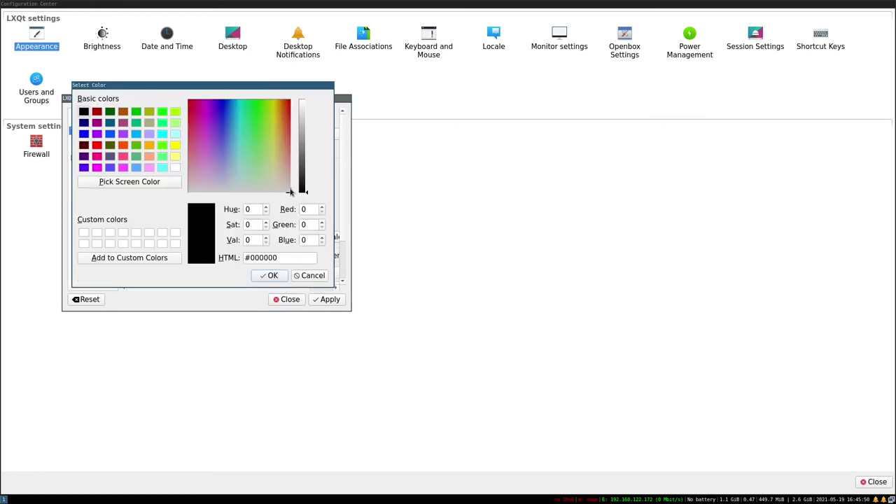
pyautogui.moveTo(308, 196); pyautogui.dragTo(308, 111)
pyautogui.click(84, 232)
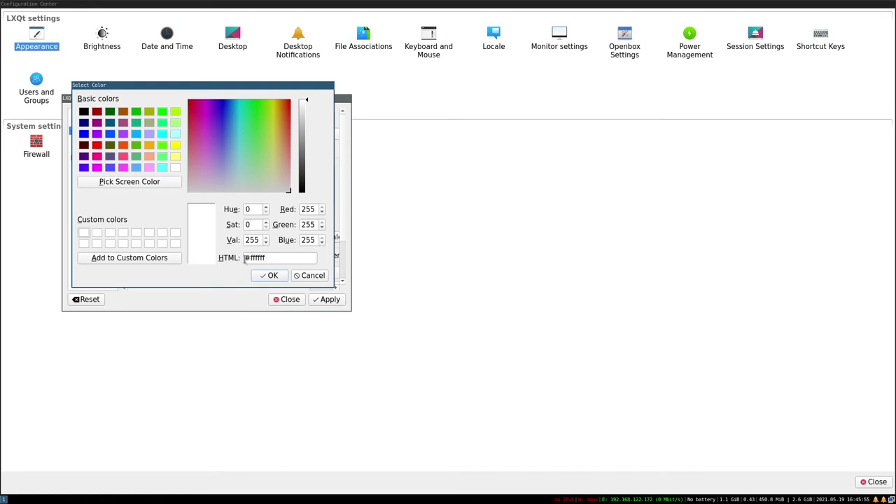
pyautogui.click(143, 259)
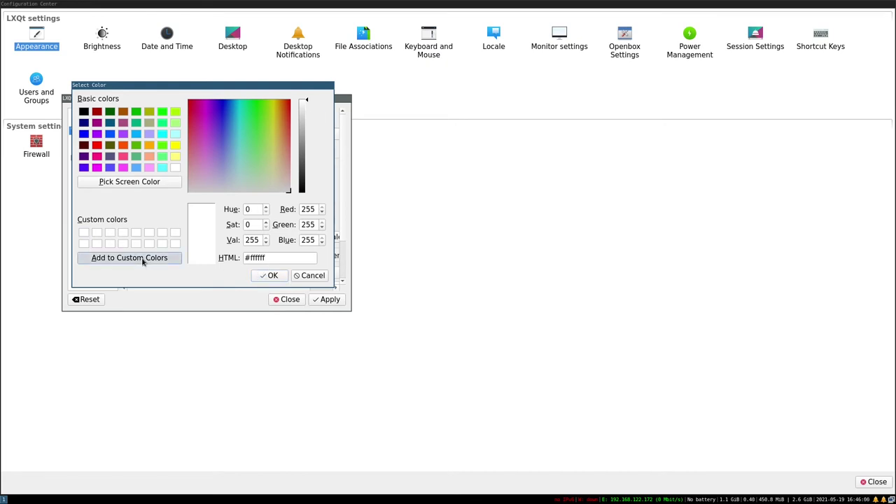
pyautogui.moveTo(308, 102); pyautogui.dragTo(308, 110)
pyautogui.click(153, 258)
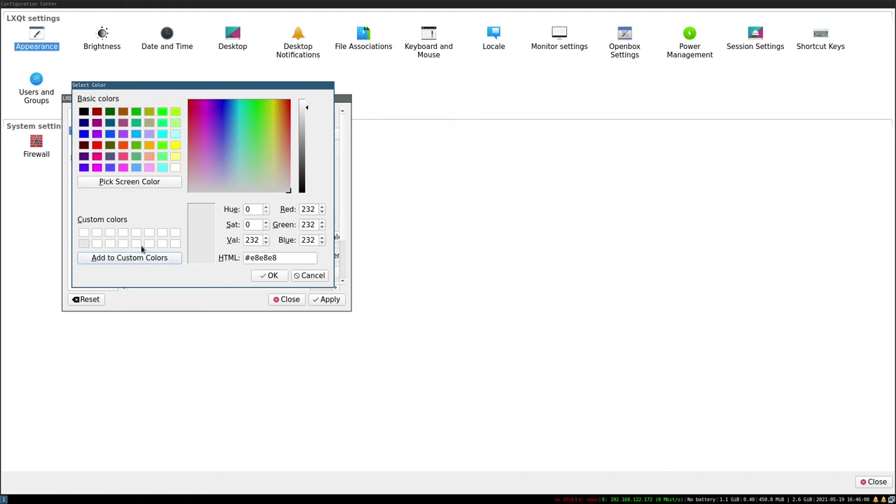
pyautogui.click(274, 277)
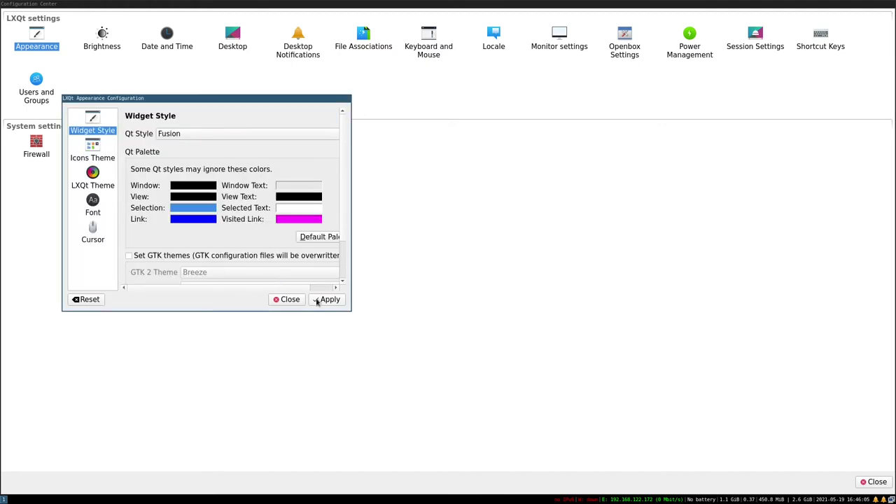
pyautogui.click(305, 198)
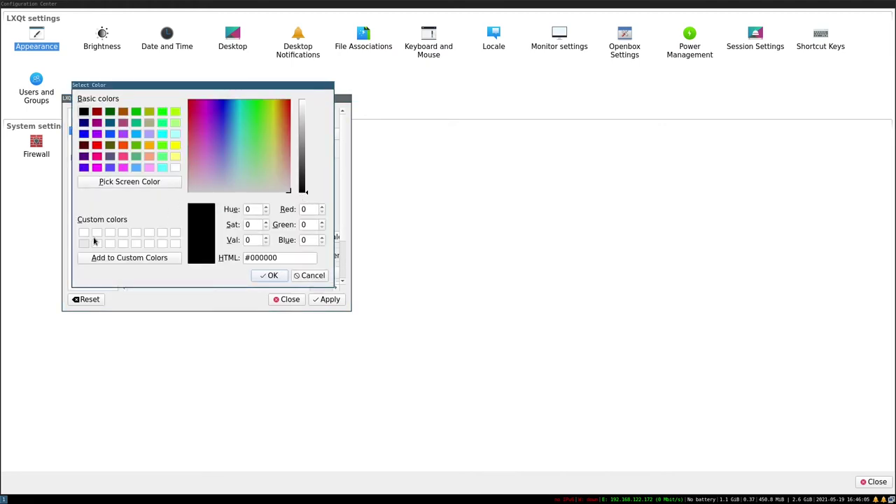
pyautogui.click(84, 243)
pyautogui.click(269, 275)
pyautogui.click(326, 299)
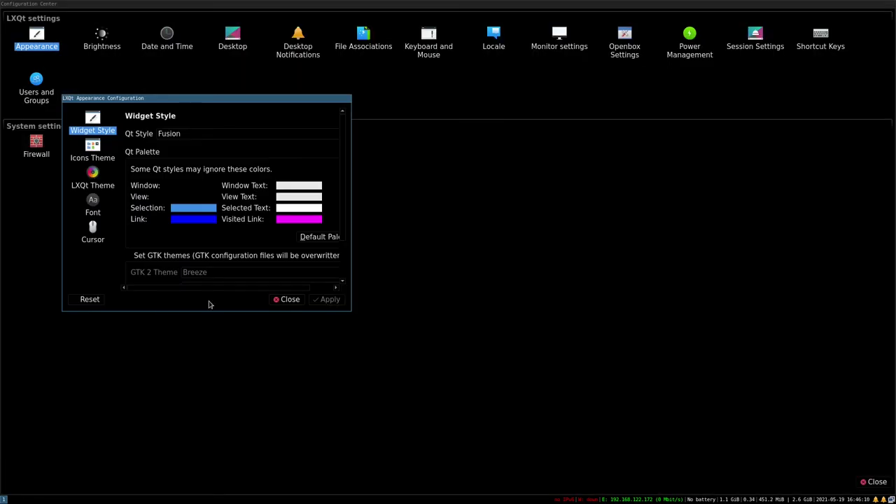
pyautogui.moveTo(227, 102); pyautogui.dragTo(676, 190)
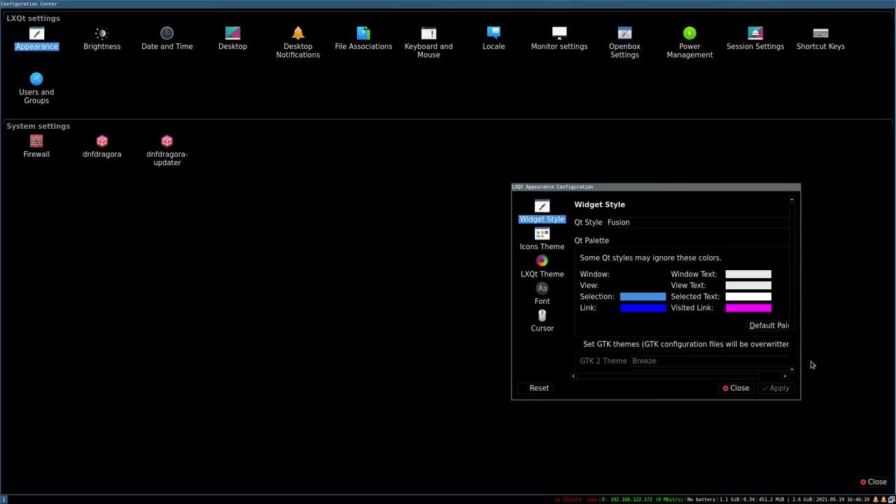
# Re-pick the Window and View colours, saving black as a custom colour, and apply the palette.
pyautogui.click(646, 276)
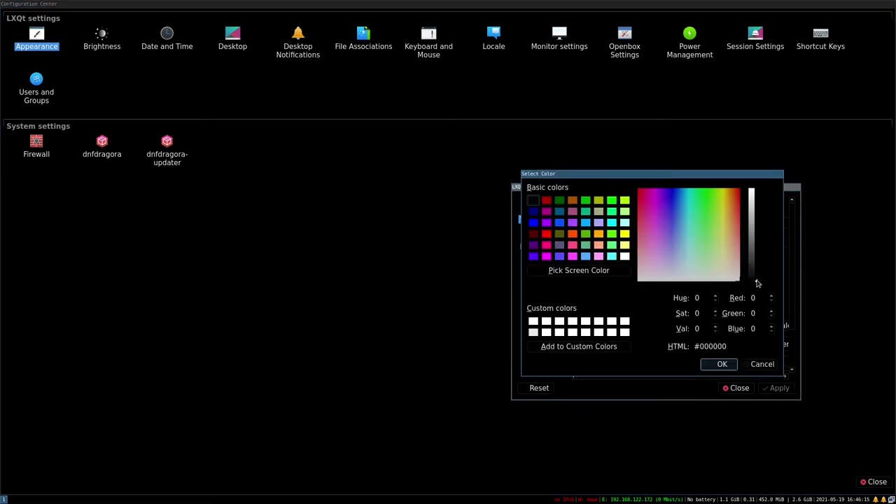
pyautogui.moveTo(757, 283); pyautogui.dragTo(756, 273)
pyautogui.click(722, 364)
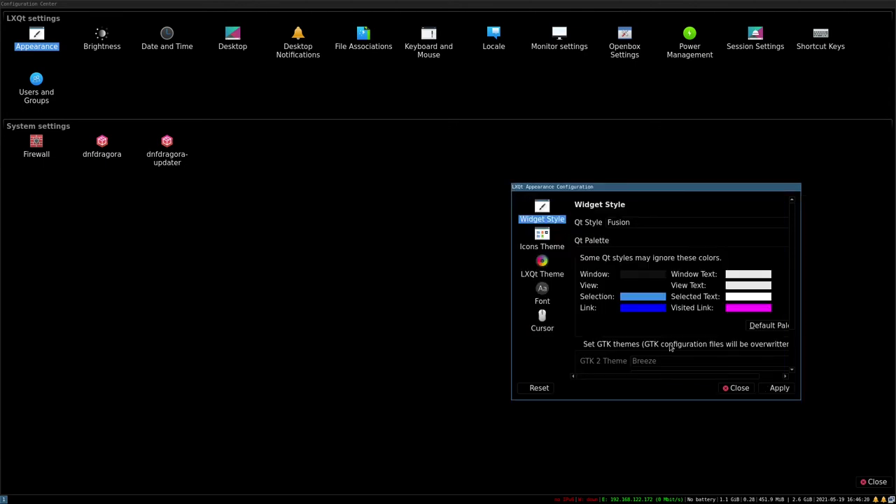
pyautogui.click(638, 285)
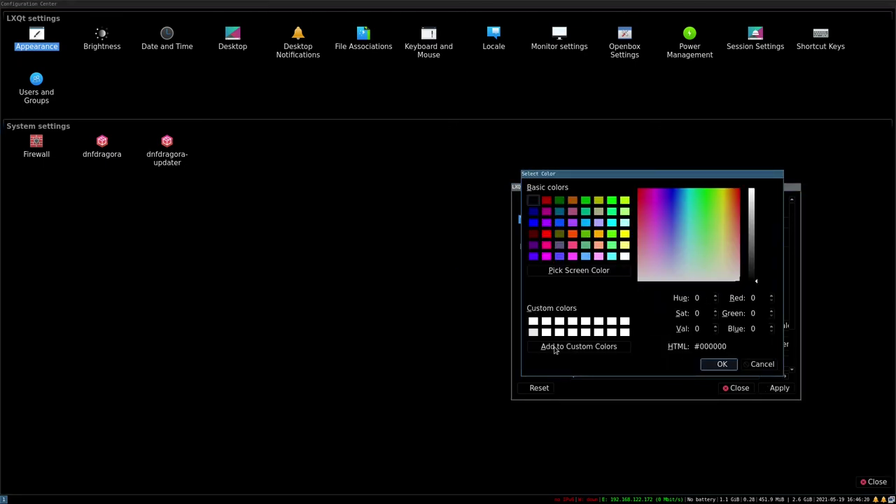
pyautogui.hotkey('alt', 'a')
pyautogui.click(720, 365)
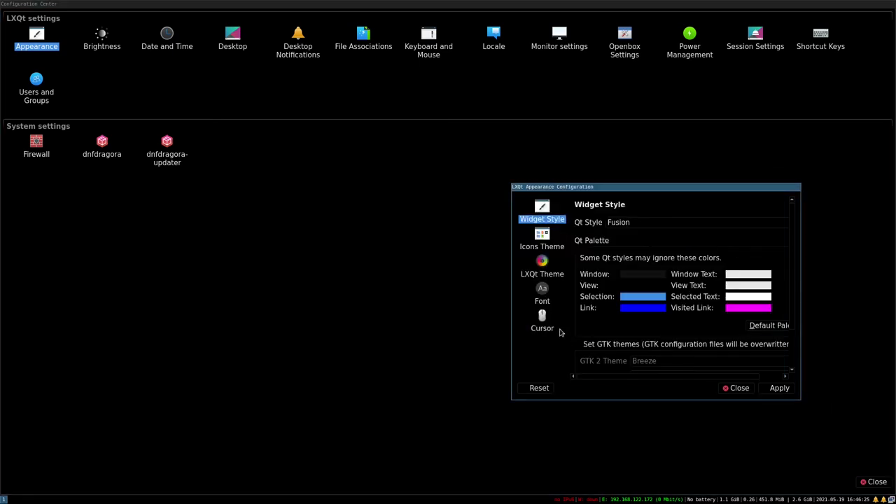
pyautogui.click(633, 288)
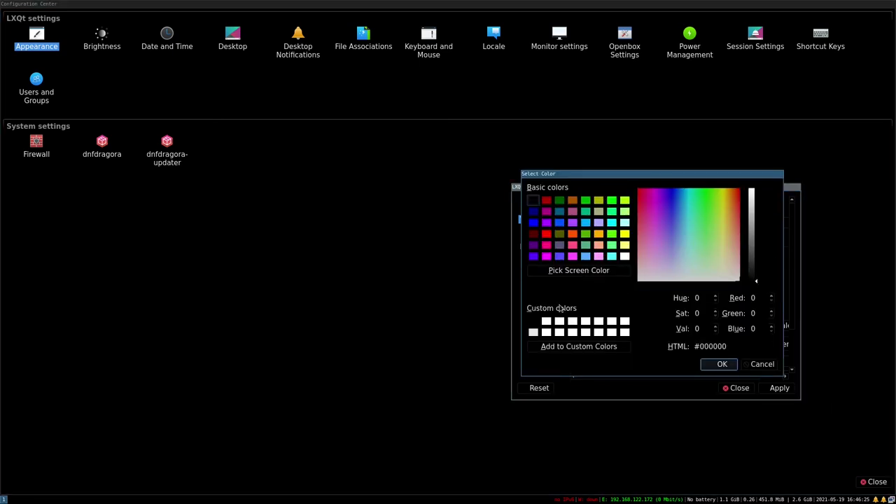
pyautogui.click(732, 366)
pyautogui.click(780, 388)
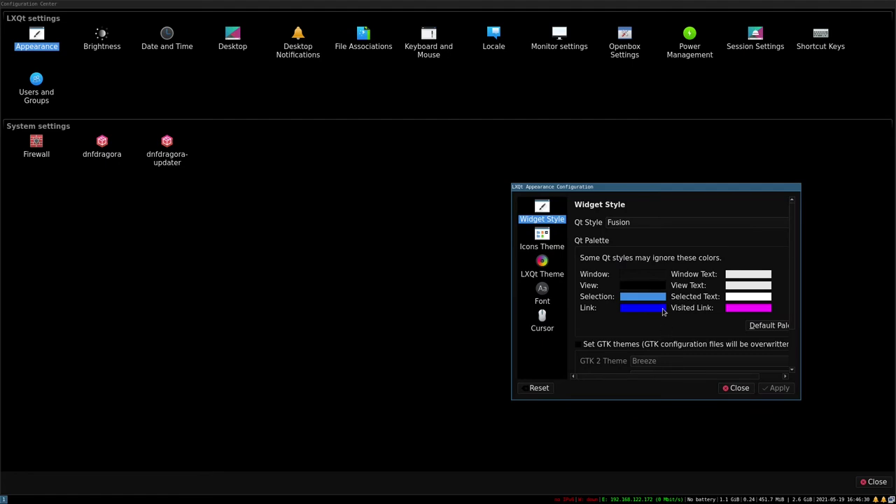
# Confirm black for the View colour again and bring up the LXQt Theme page.
pyautogui.click(635, 286)
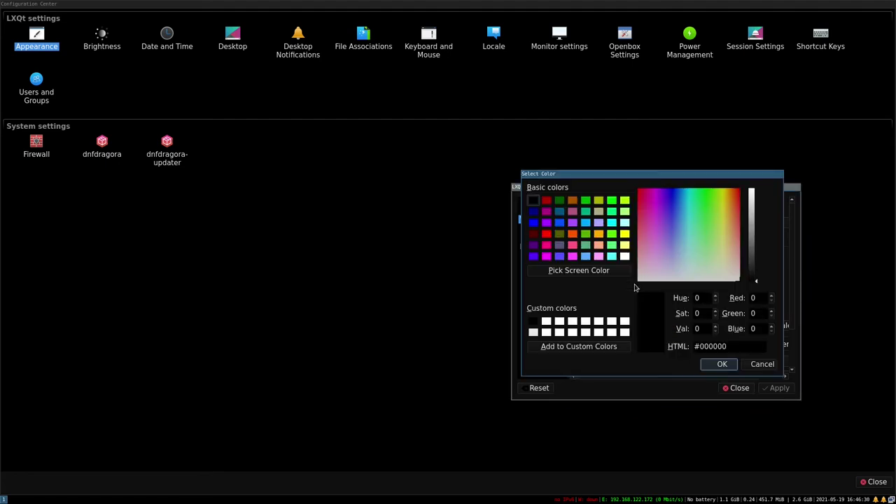
pyautogui.click(724, 363)
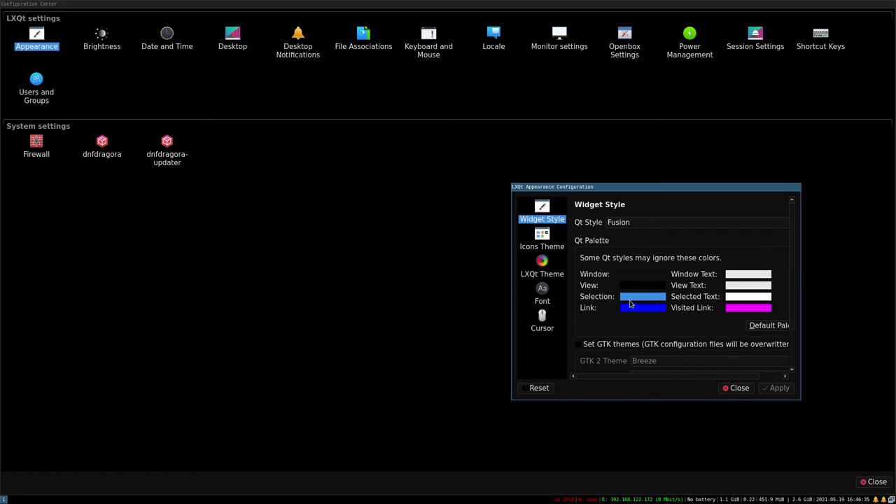
pyautogui.click(194, 248)
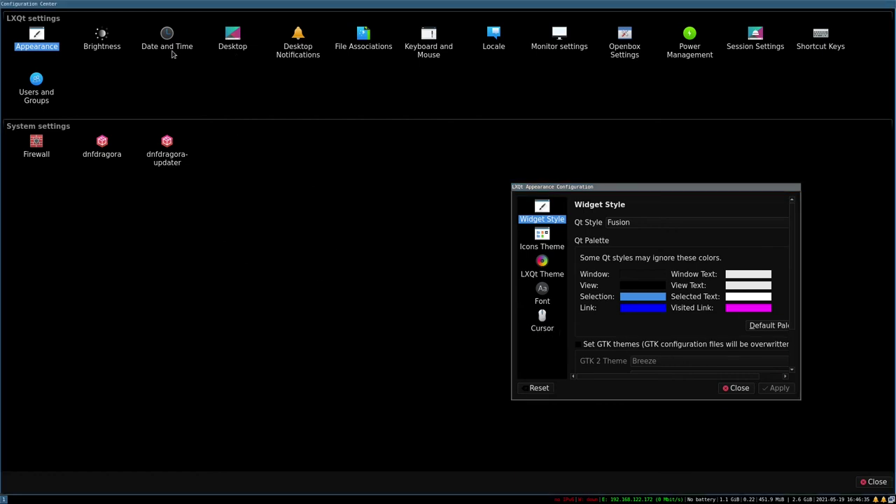
pyautogui.click(594, 315)
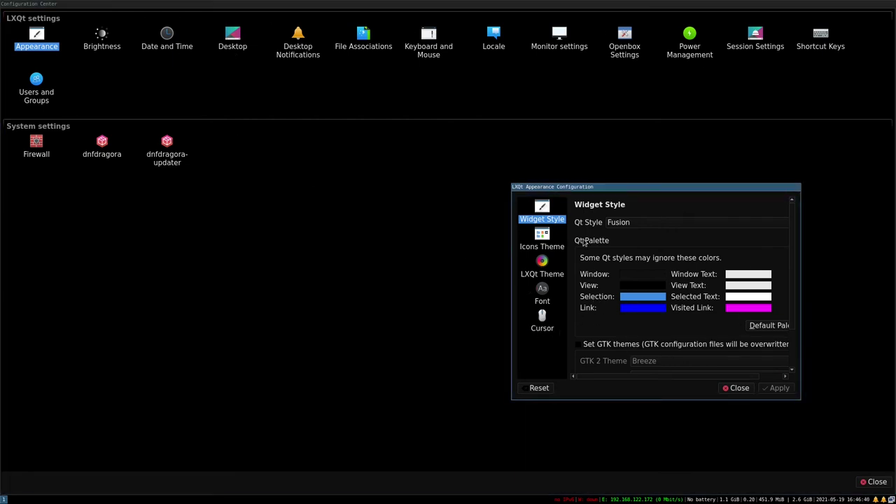
pyautogui.click(542, 271)
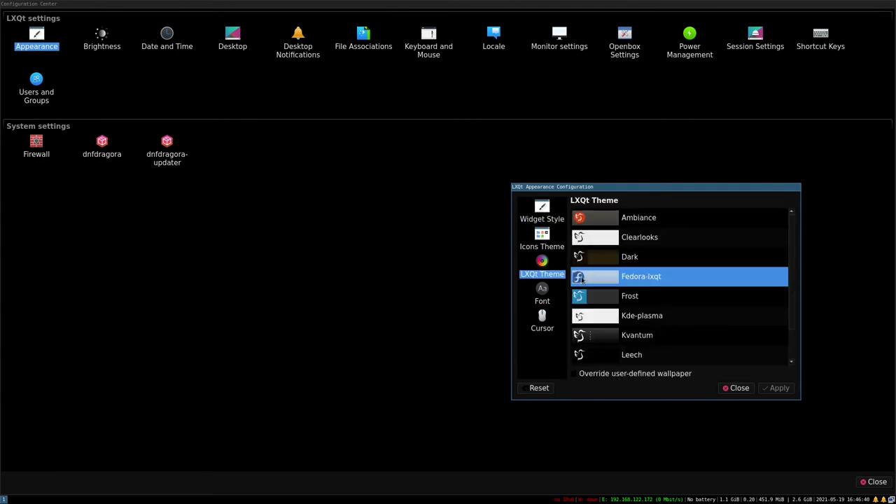
# Apply the Leech LXQt theme, briefly trying Light before settling back on Leech.
pyautogui.scroll(-1, 616, 308)
pyautogui.click(607, 314)
pyautogui.click(773, 389)
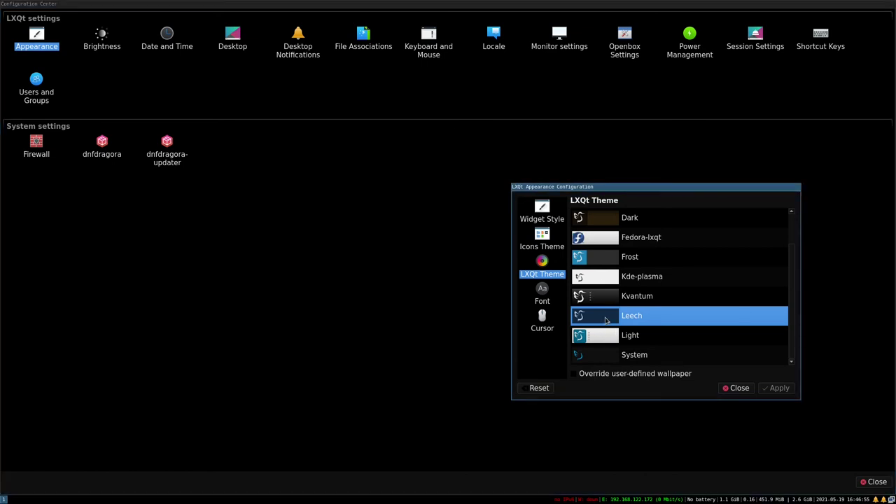
pyautogui.click(597, 335)
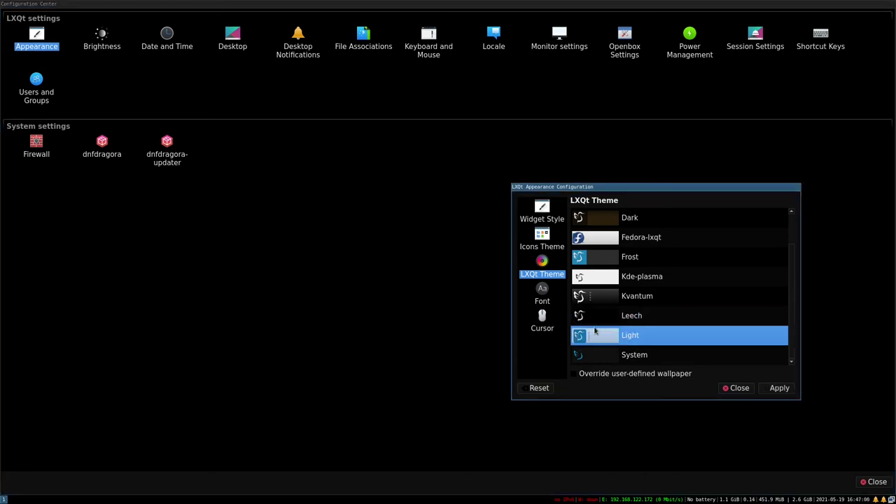
pyautogui.click(602, 316)
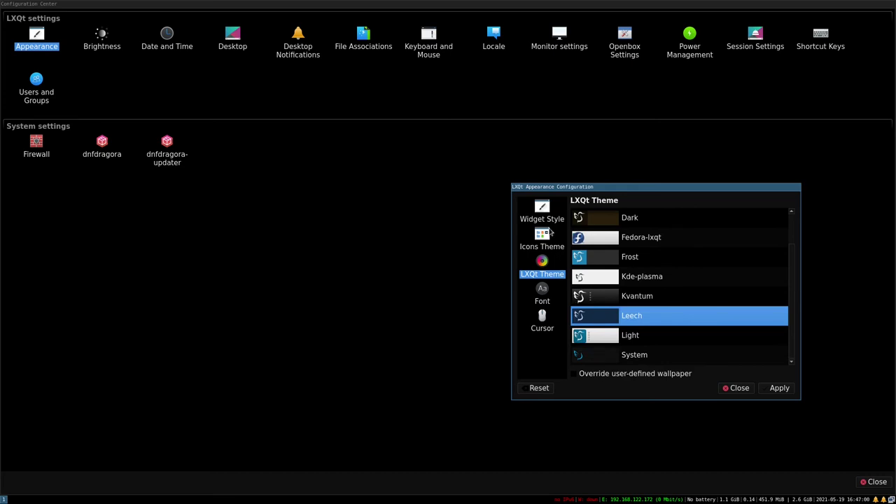
# Look over the Widget Style and Icon Theme pages, then bring up Session Settings.
pyautogui.click(543, 219)
pyautogui.click(543, 240)
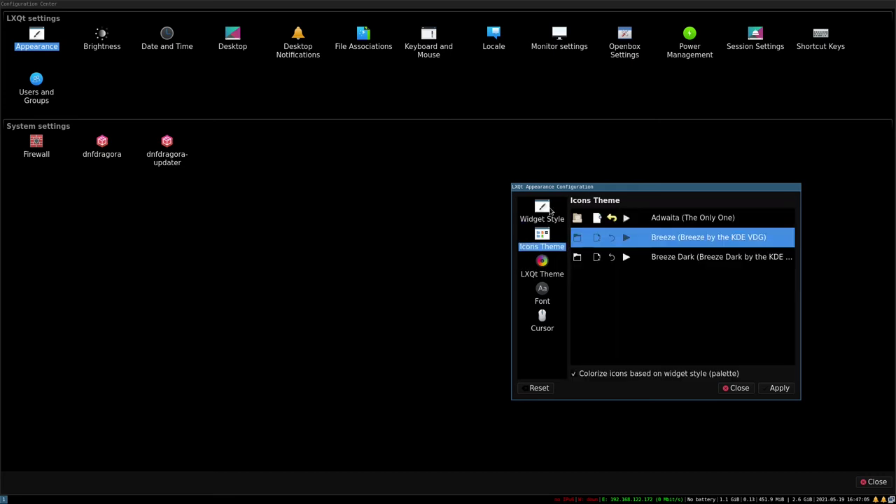
pyautogui.click(550, 209)
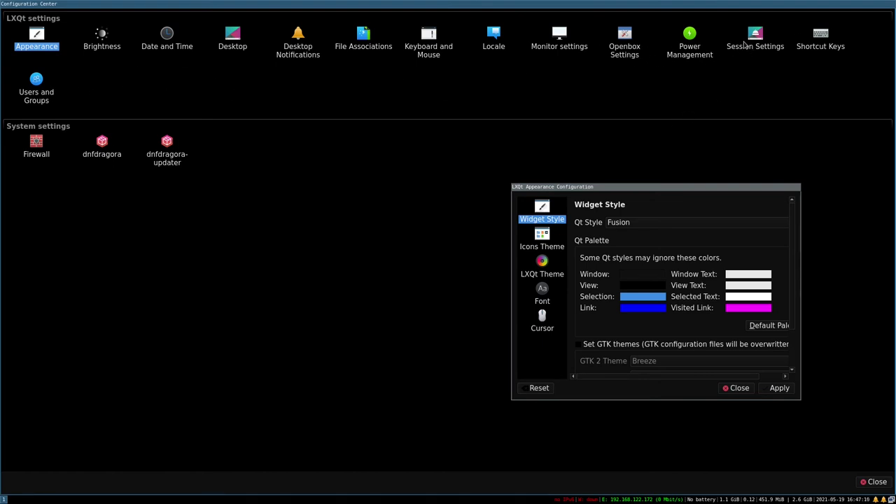
pyautogui.click(744, 45)
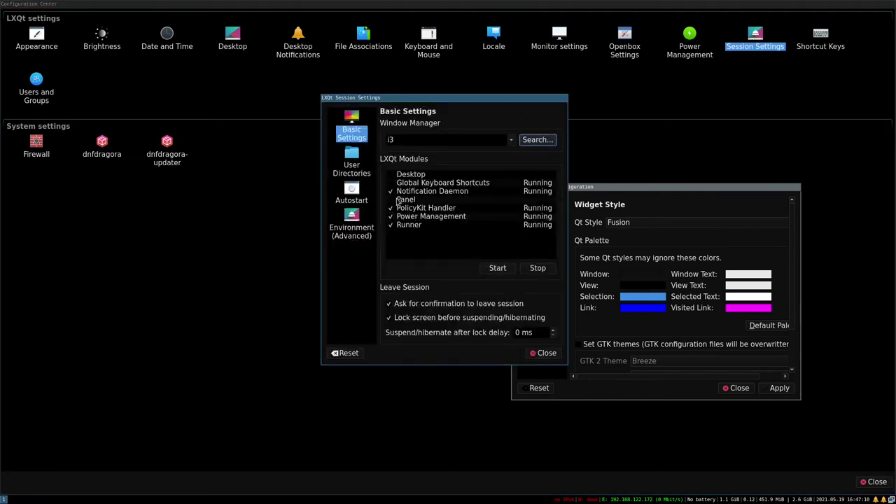
# Enable and start the Panel module, close Session Settings past the restart notice, and close Appearance.
pyautogui.click(497, 273)
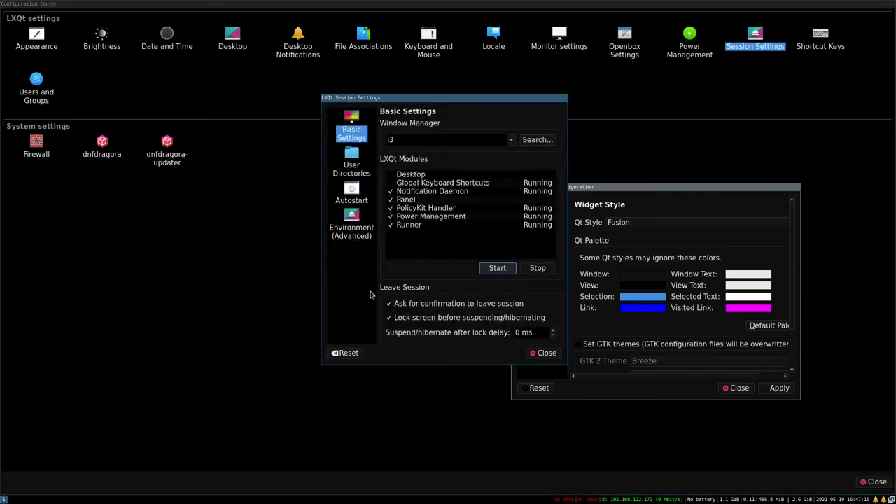
pyautogui.click(413, 200)
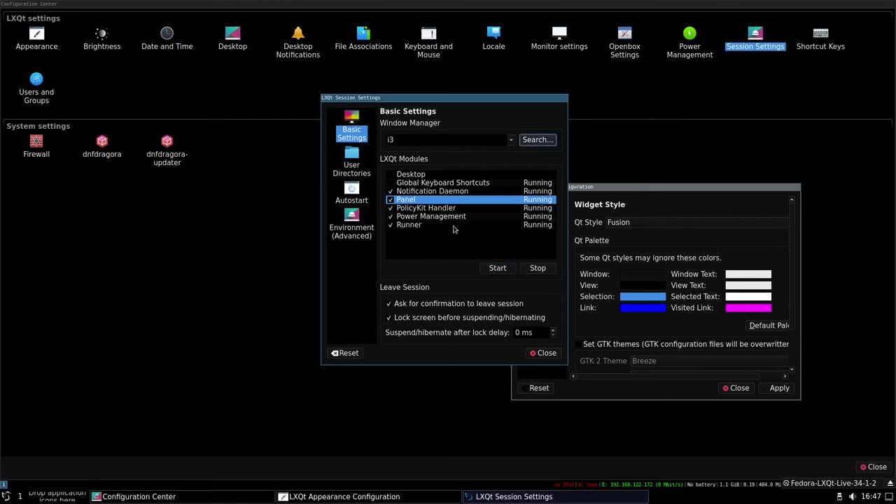
pyautogui.click(543, 354)
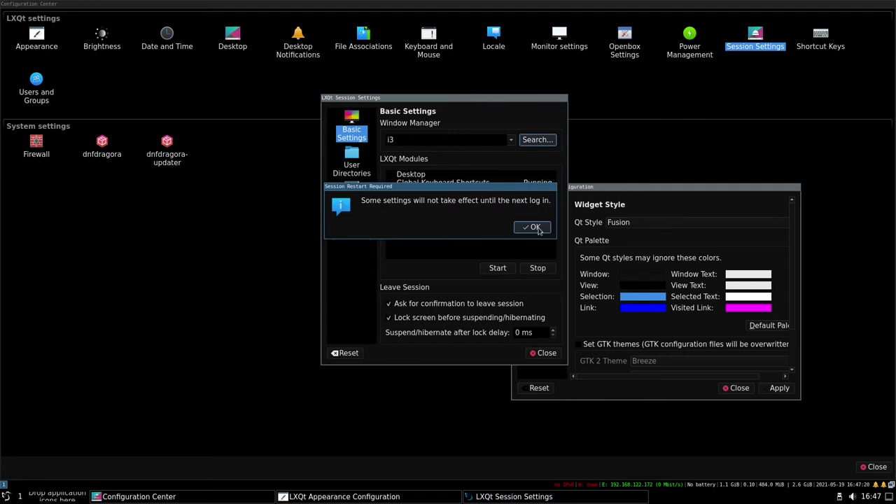
pyautogui.click(533, 228)
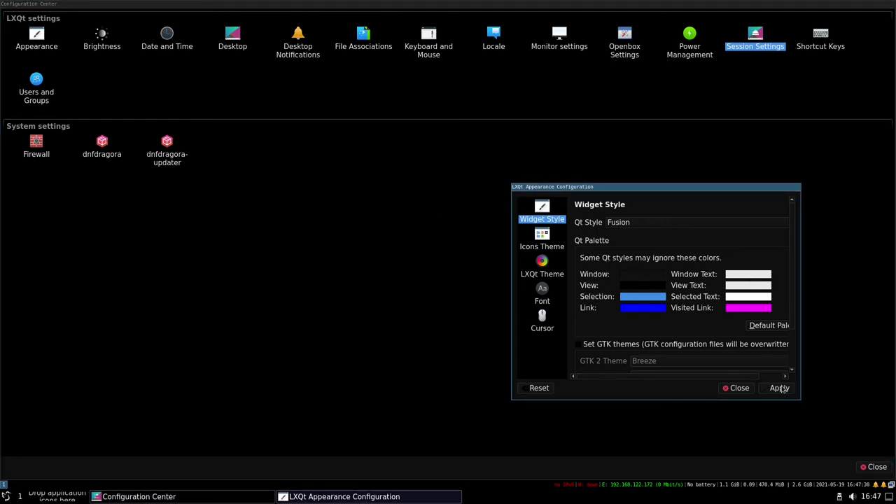
pyautogui.click(739, 388)
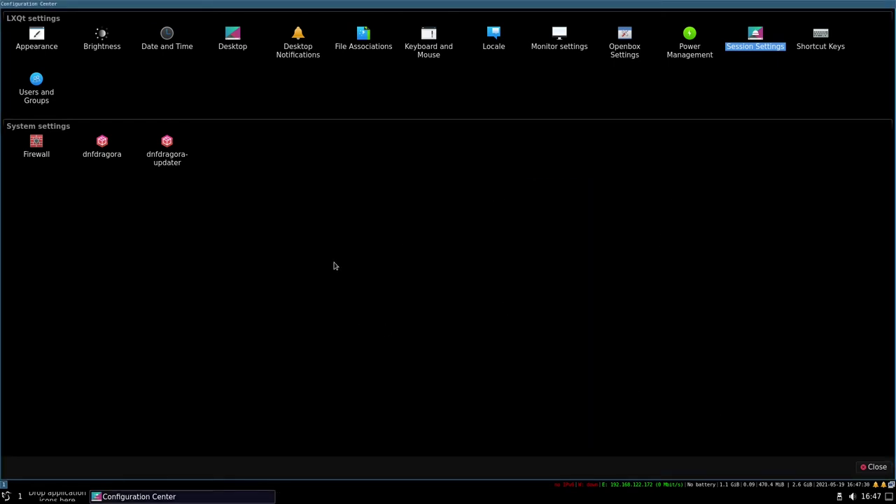
# Close the Configuration Center, install alacritty with 'sudo dnf install alacritty', then exit the terminal.
pyautogui.hotkey('alt', 'F4')
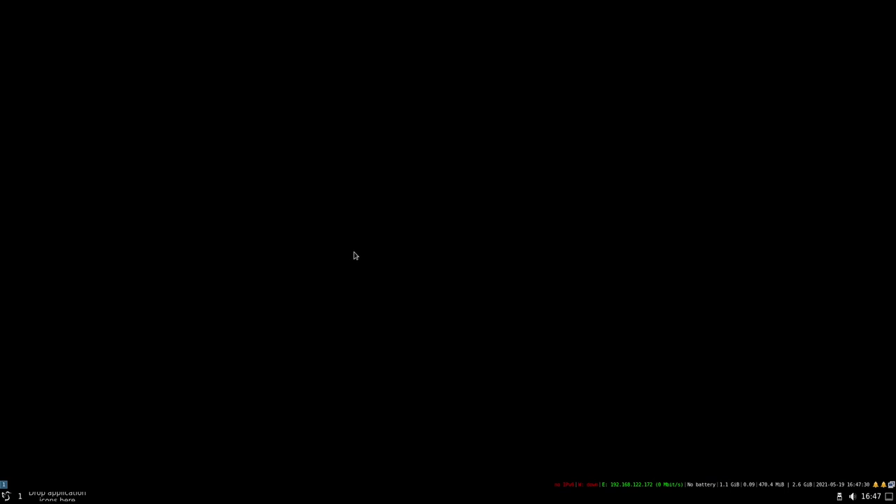
pyautogui.hotkey('ctrl', 'alt', 't')
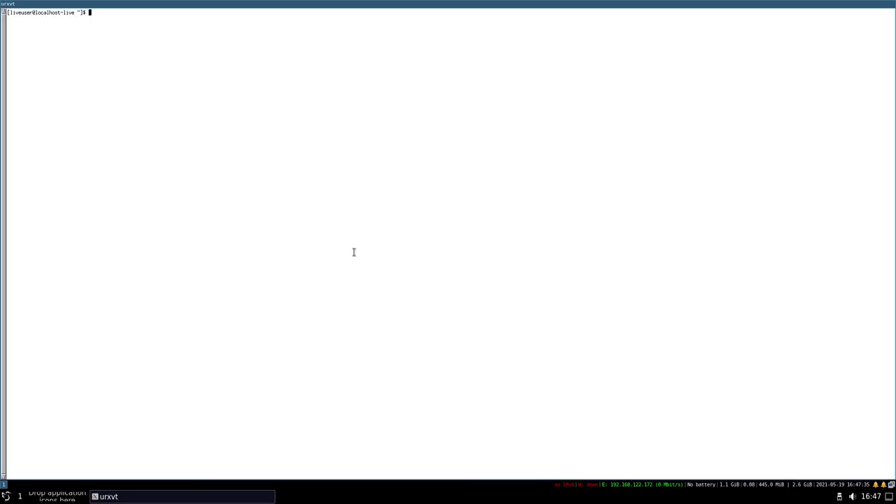
pyautogui.write('sud')
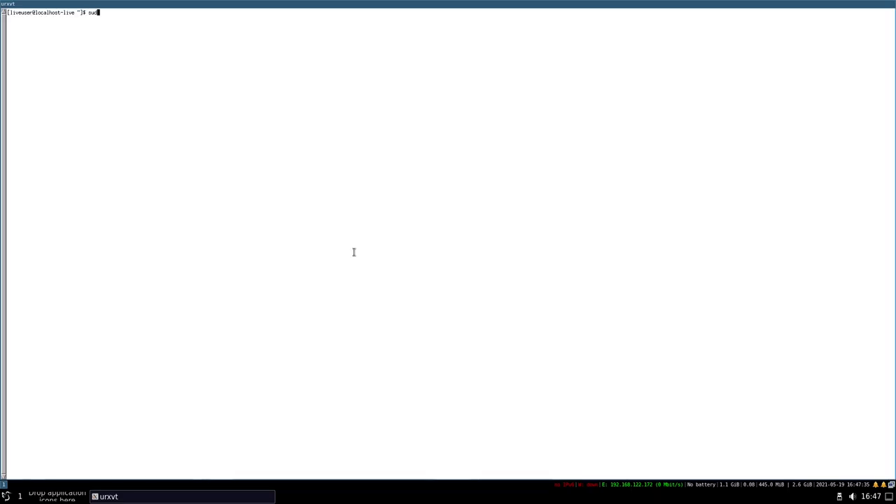
pyautogui.write('o dnf inst')
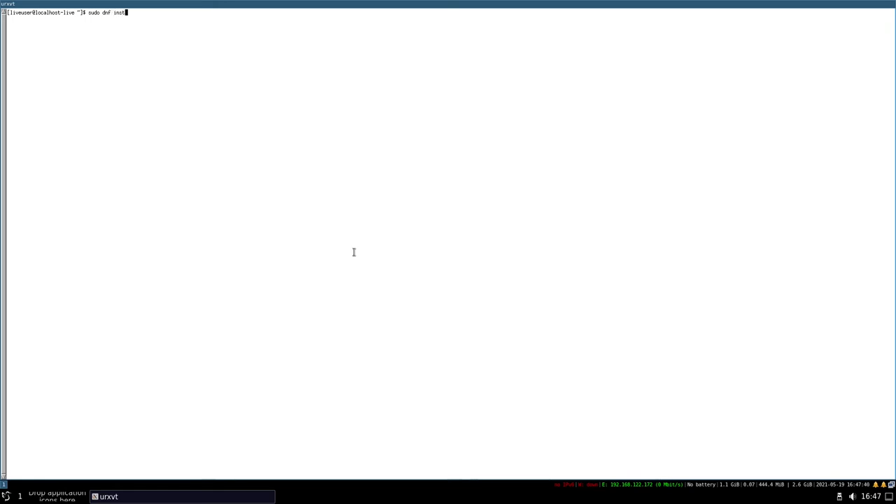
pyautogui.write('all alacritty')
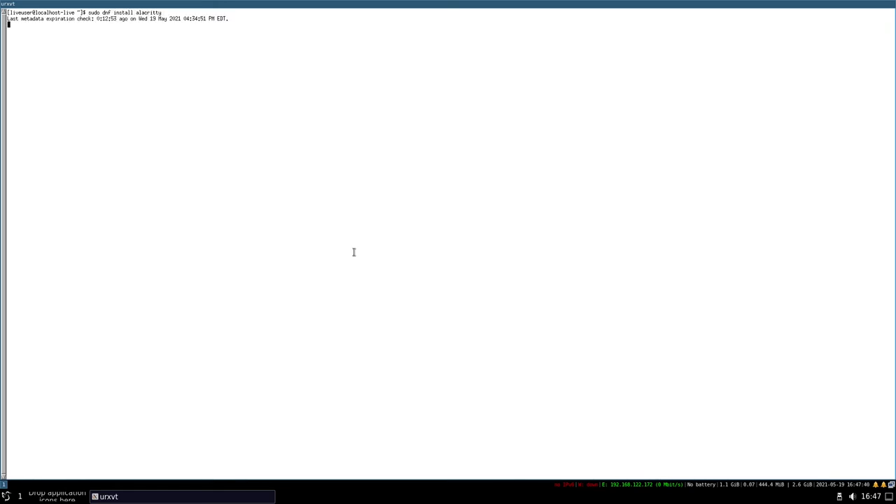
pyautogui.press('Return')
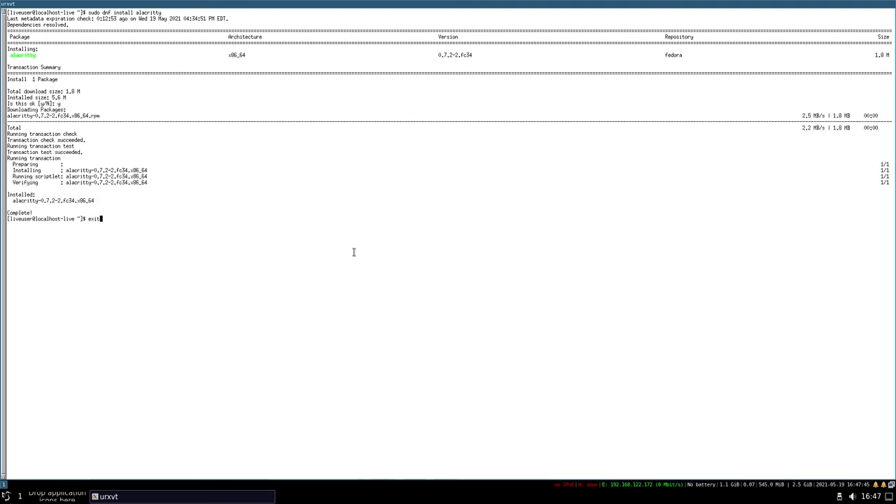
pyautogui.hotkey('ctrl', 'd')
# Open .config/i3/config in nano from a new terminal and page through it.
pyautogui.press('super+Return')
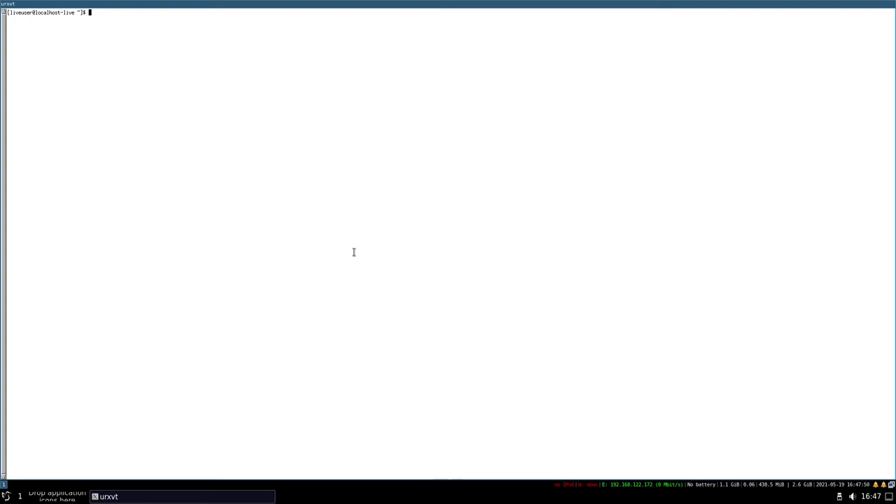
pyautogui.write('nano .config/3')
pyautogui.press('BackSpace')
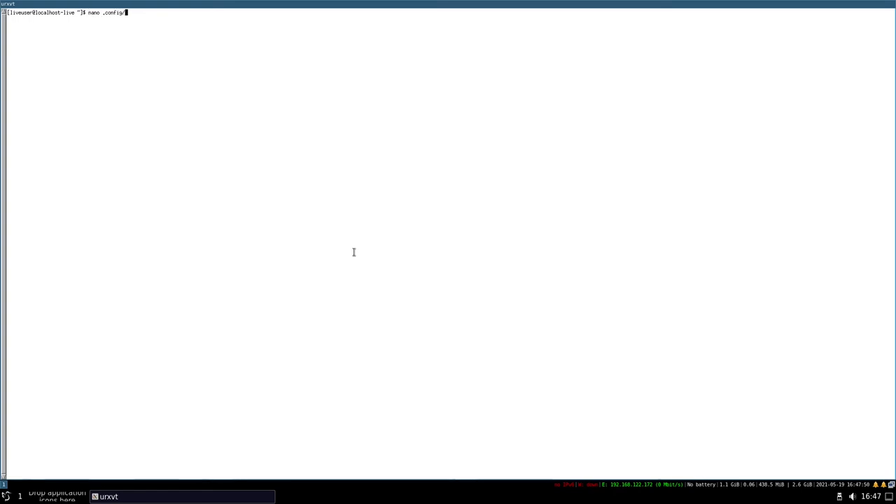
pyautogui.write('i3/config')
pyautogui.press('Return')
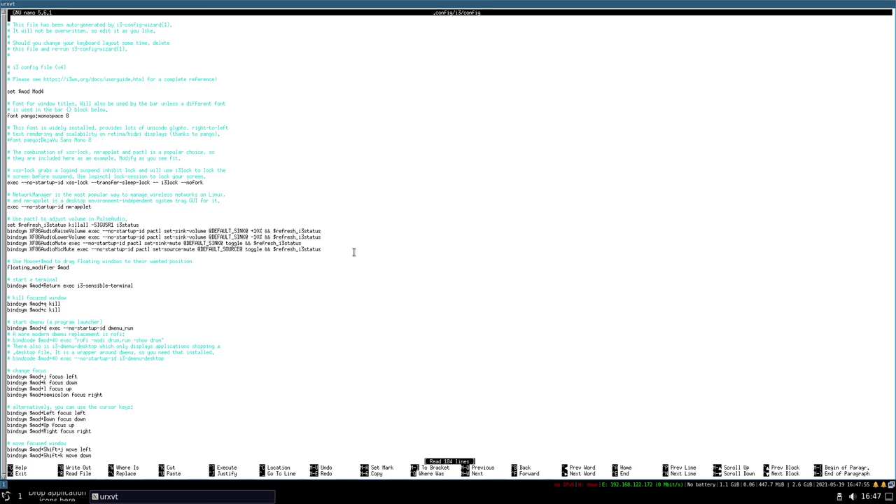
pyautogui.press('pagedown')
pyautogui.press('pagedown')
pyautogui.press('pageup')
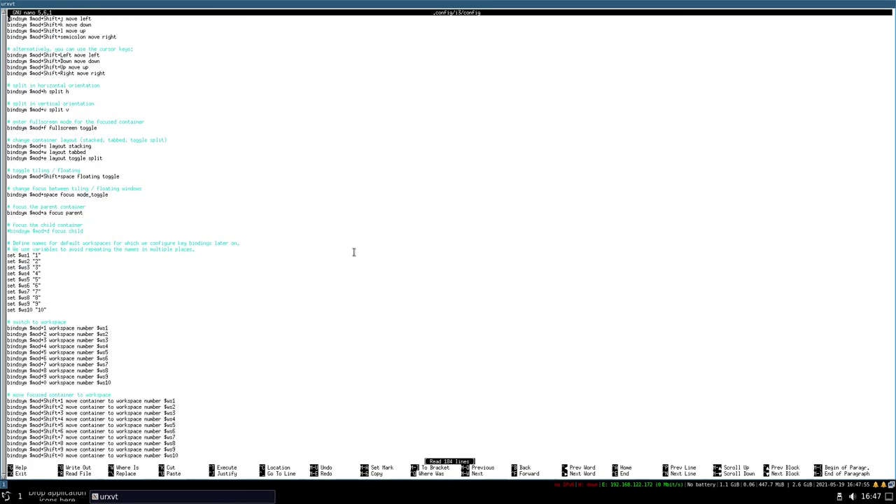
pyautogui.press('pageup')
pyautogui.press('pageup')
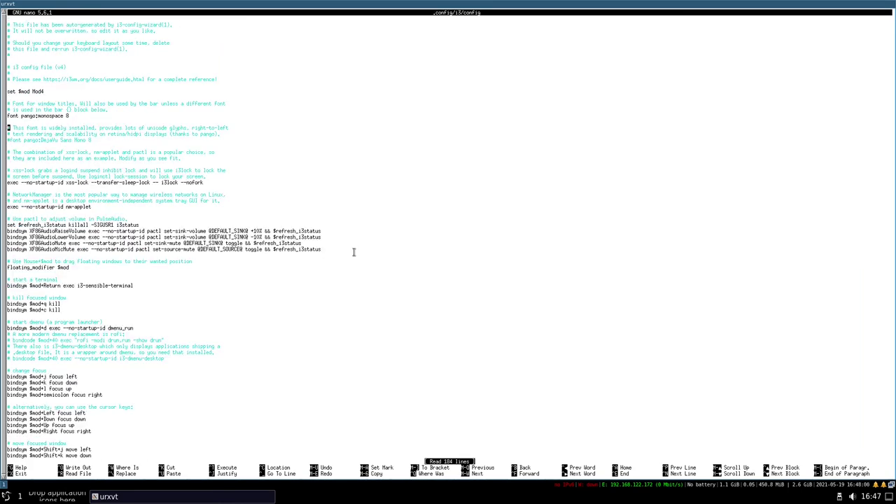
# Replace i3-sensible-terminal with alacritty on the $mod+Return binding, save, and exit nano.
pyautogui.press('Down')
pyautogui.press('Right')
pyautogui.press('Right')
pyautogui.press('Right')
pyautogui.press('Right')
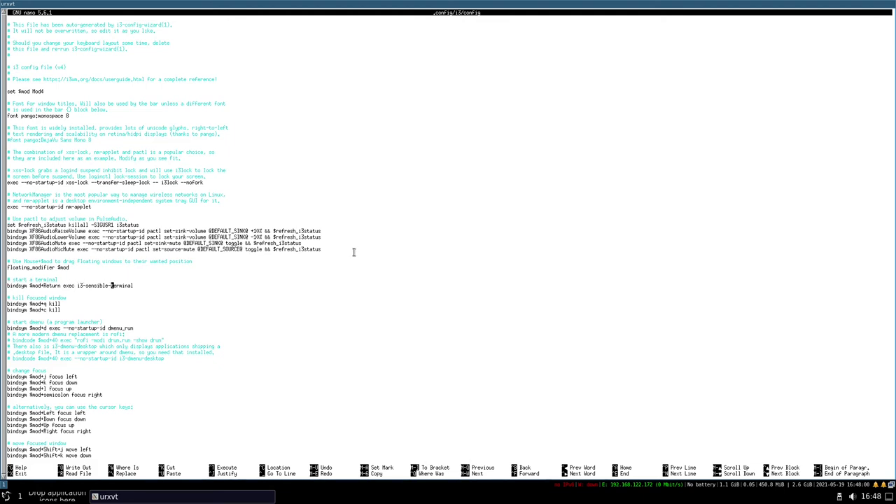
pyautogui.press('BackSpace')
pyautogui.press('BackSpace')
pyautogui.press('BackSpace')
pyautogui.press('BackSpace')
pyautogui.press('BackSpace')
pyautogui.press('BackSpace')
pyautogui.press('BackSpace')
pyautogui.press('BackSpace')
pyautogui.press('BackSpace')
pyautogui.press('BackSpace')
pyautogui.press('BackSpace')
pyautogui.press('BackSpace')
pyautogui.press('BackSpace')
pyautogui.press('BackSpace')
pyautogui.press('BackSpace')
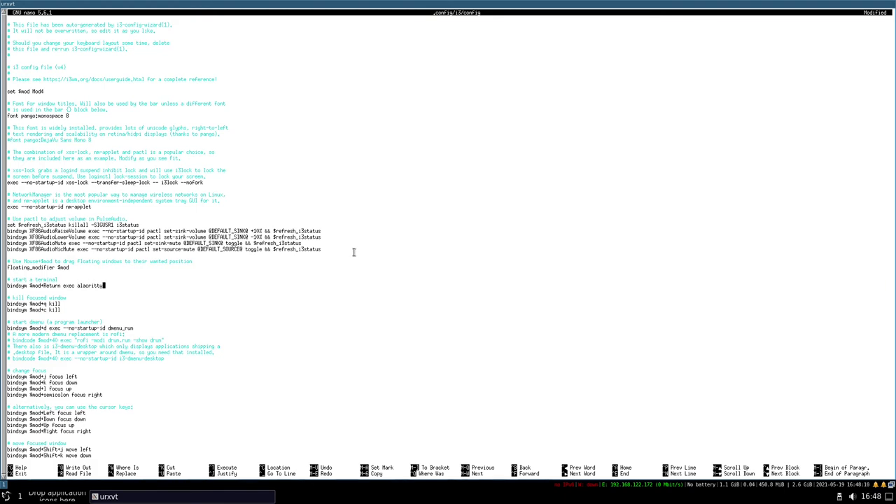
pyautogui.write('alacritty')
pyautogui.hotkey('ctrl', 'o')
pyautogui.press('Return')
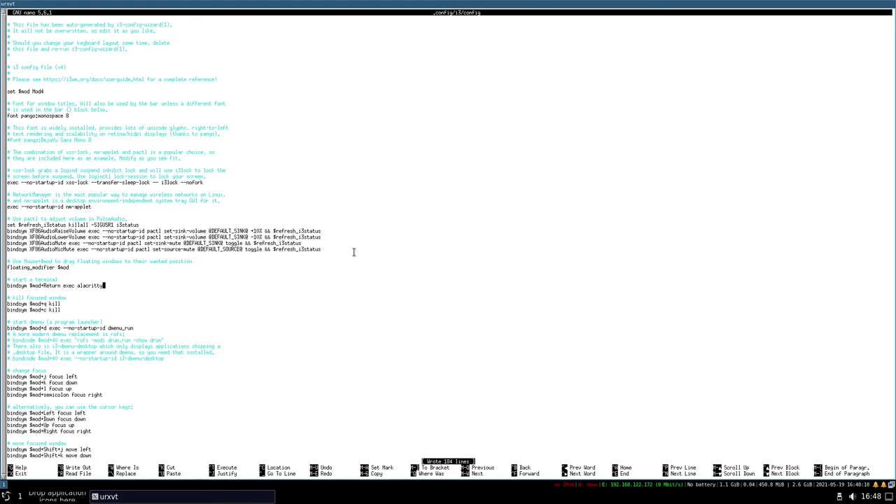
pyautogui.hotkey('ctrl', 'x')
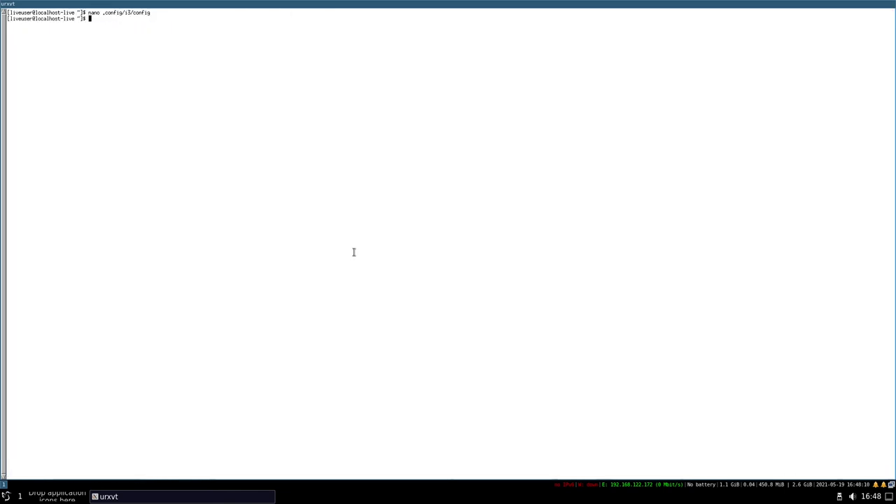
# Clear the terminal and reopen the i3 config in nano.
pyautogui.write('clear')
pyautogui.press('Return')
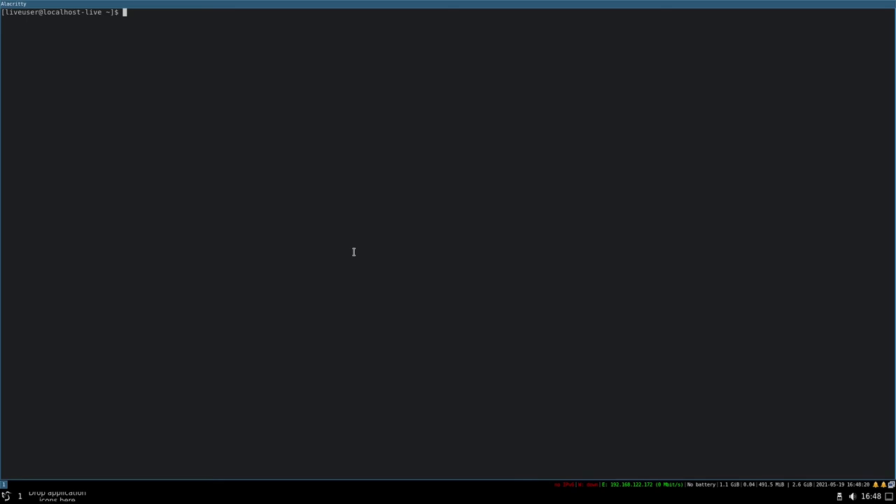
pyautogui.write('nano .cofnfig/i3/config')
pyautogui.press('Return')
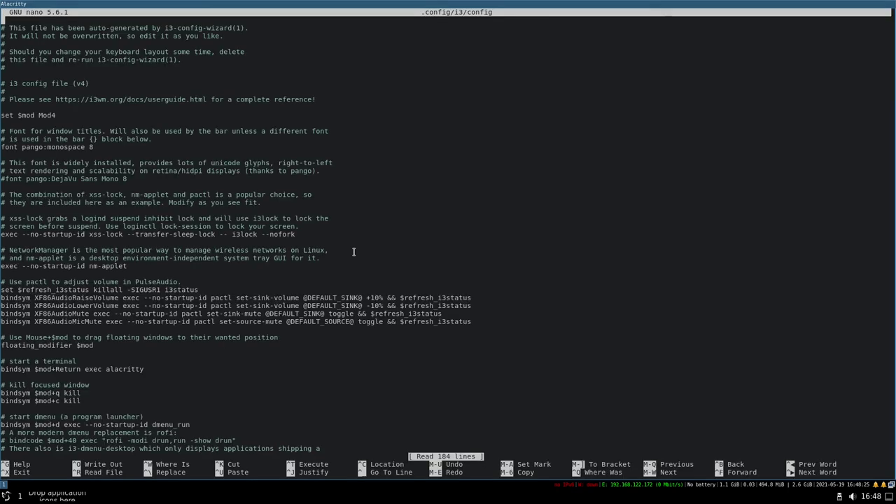
# Comment out each line of the bar block with #, save, and reload i3.
pyautogui.hotkey('alt', '/')
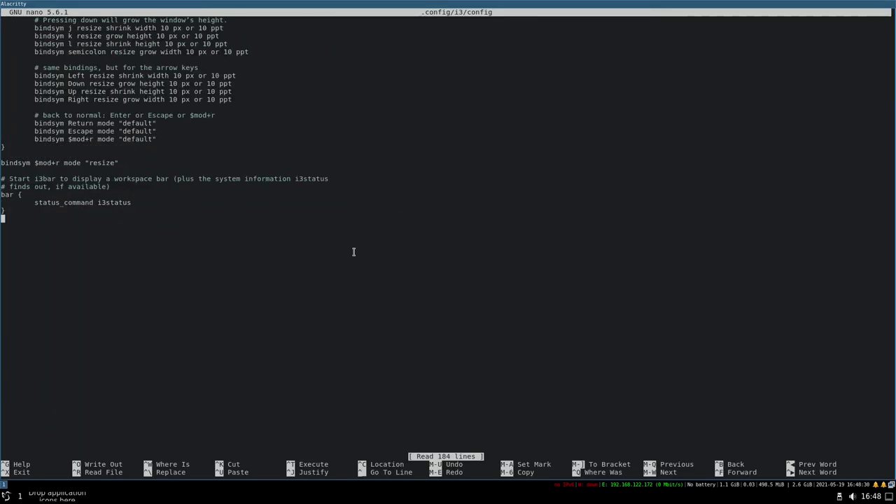
pyautogui.press('Up')
pyautogui.press('Up')
pyautogui.press('Up')
pyautogui.write('#')
pyautogui.press('Down')
pyautogui.write('#')
pyautogui.press('Down')
pyautogui.write('#')
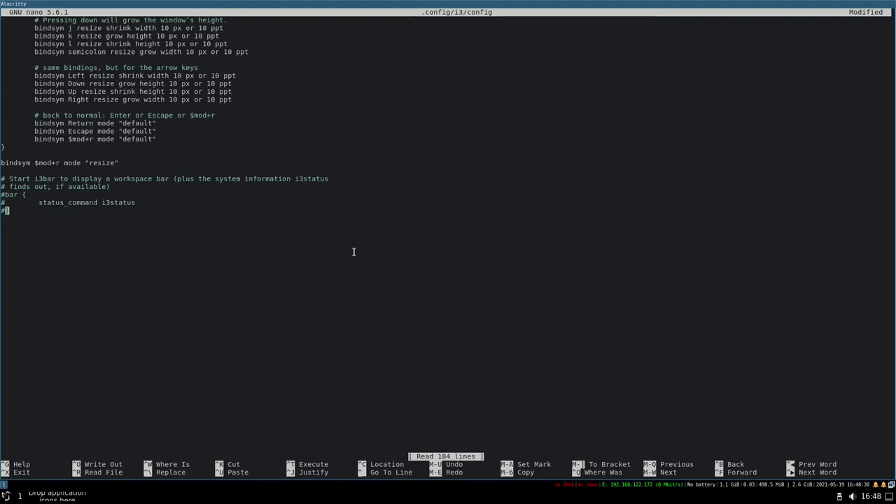
pyautogui.hotkey('ctrl', 's')
pyautogui.press('super+shift+r')
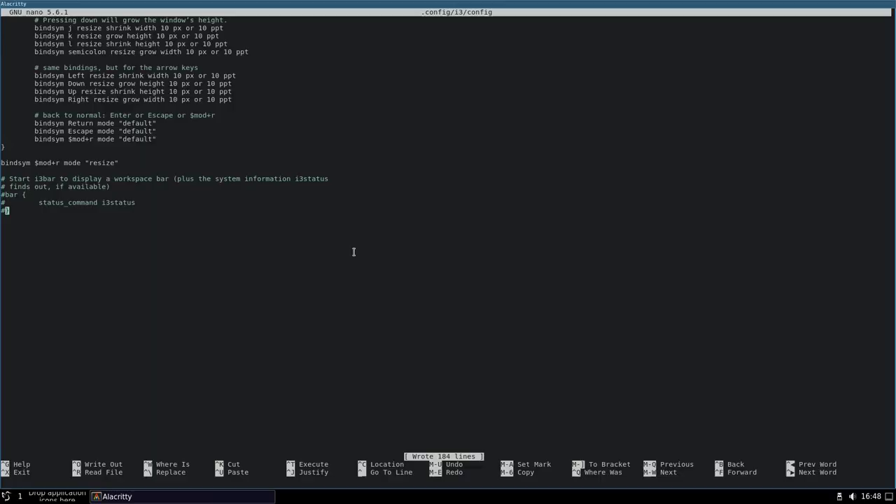
pyautogui.press('Up')
pyautogui.press('Up')
pyautogui.press('Up')
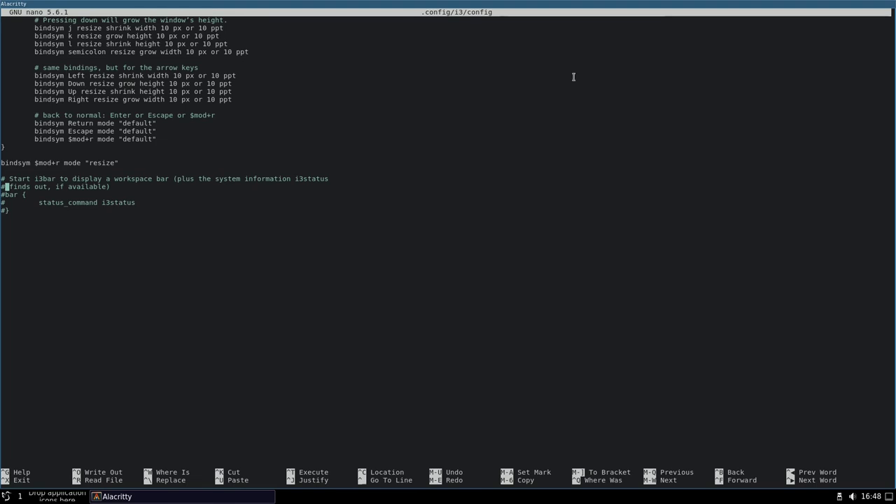
# Launch Falkon from the Internet menu, then open a second Alacritty terminal below nano.
pyautogui.click(7, 495)
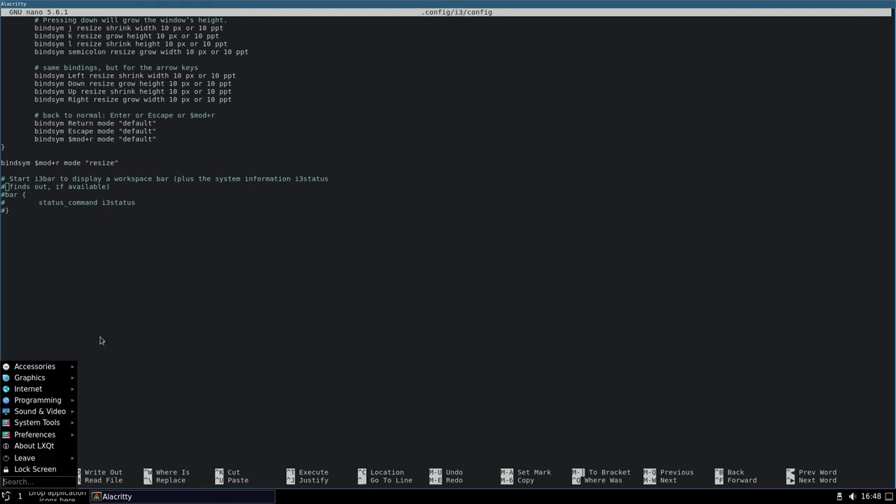
pyautogui.moveTo(48, 423)
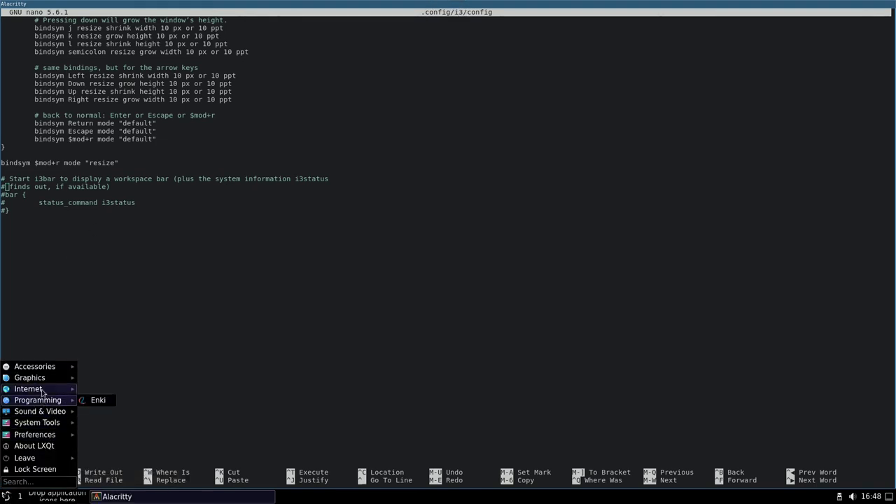
pyautogui.moveTo(27, 435)
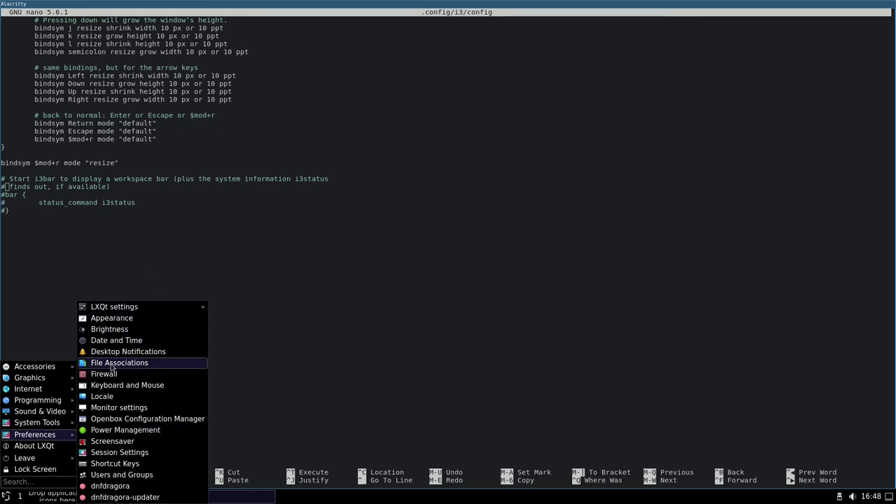
pyautogui.moveTo(168, 308)
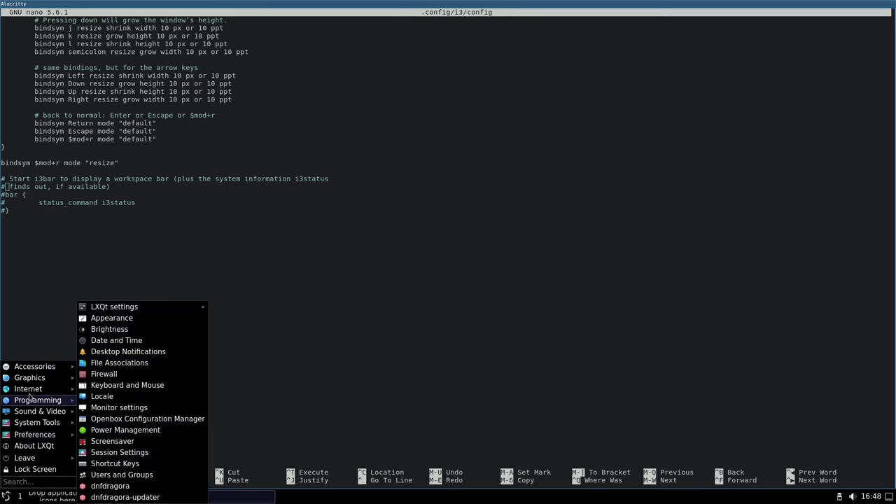
pyautogui.moveTo(28, 389)
pyautogui.click(99, 390)
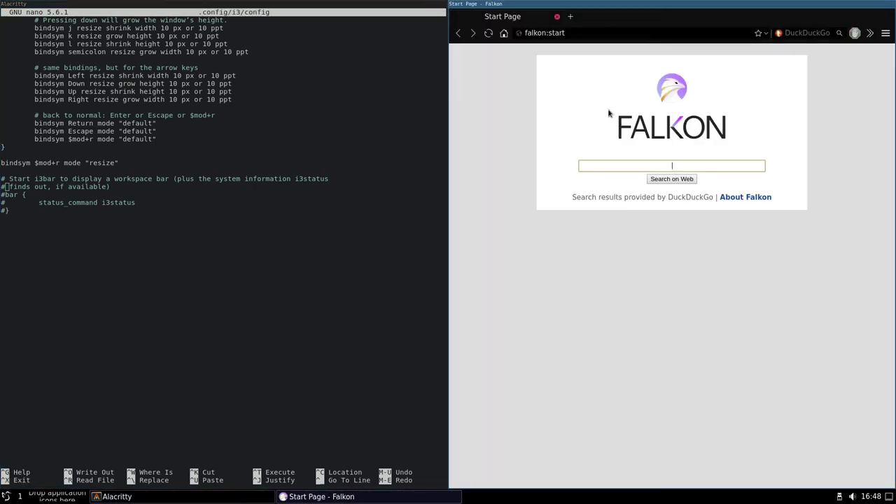
pyautogui.click(655, 36)
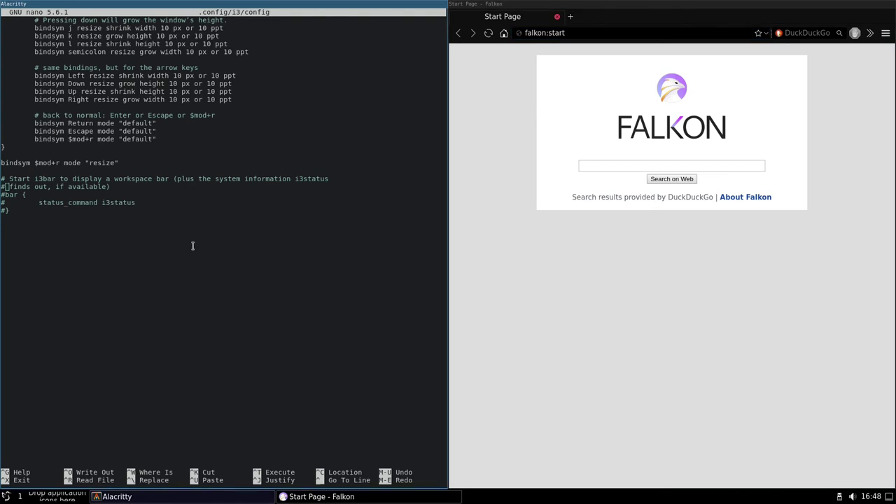
pyautogui.press('super+Return')
# Install qutebrowser with 'sudo dnf install qutebrowser', accepting the four packages.
pyautogui.write('sudo i')
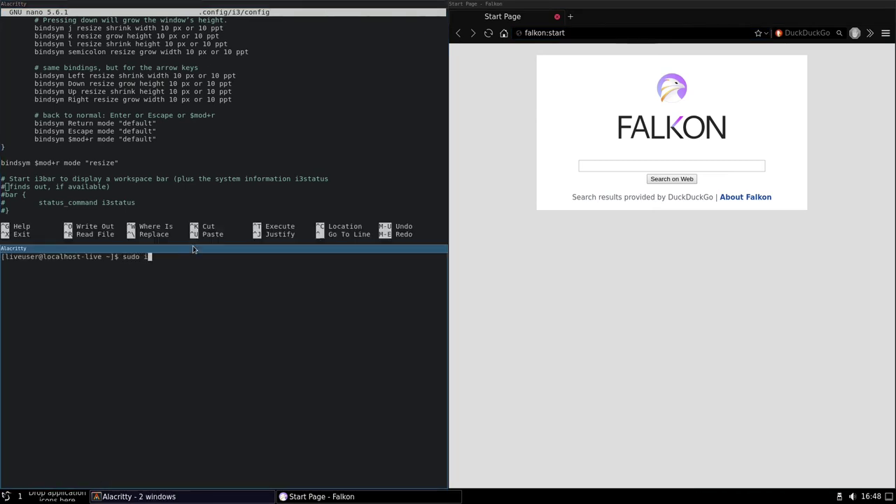
pyautogui.write('nstall')
pyautogui.press('BackSpace')
pyautogui.press('BackSpace')
pyautogui.press('BackSpace')
pyautogui.press('BackSpace')
pyautogui.press('BackSpace')
pyautogui.press('BackSpace')
pyautogui.press('BackSpace')
pyautogui.press('BackSpace')
pyautogui.write('dnf install qute')
pyautogui.press('Tab')
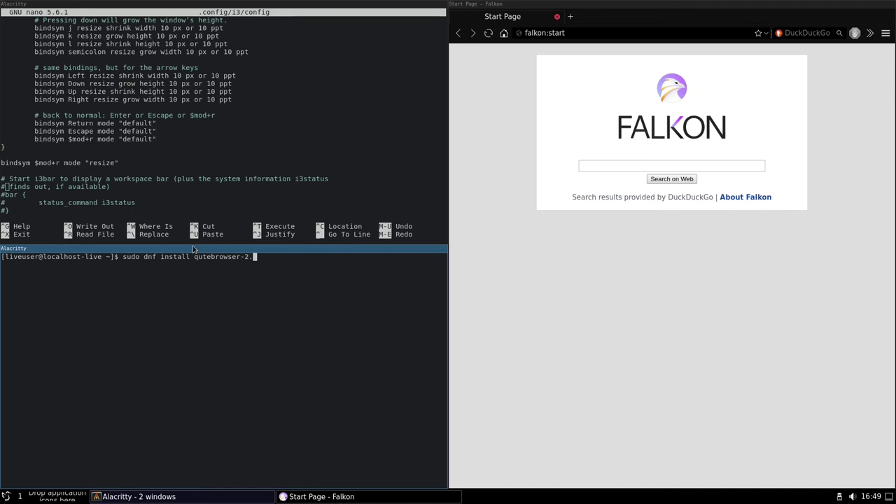
pyautogui.press('BackSpace')
pyautogui.press('BackSpace')
pyautogui.press('BackSpace')
pyautogui.press('Return')
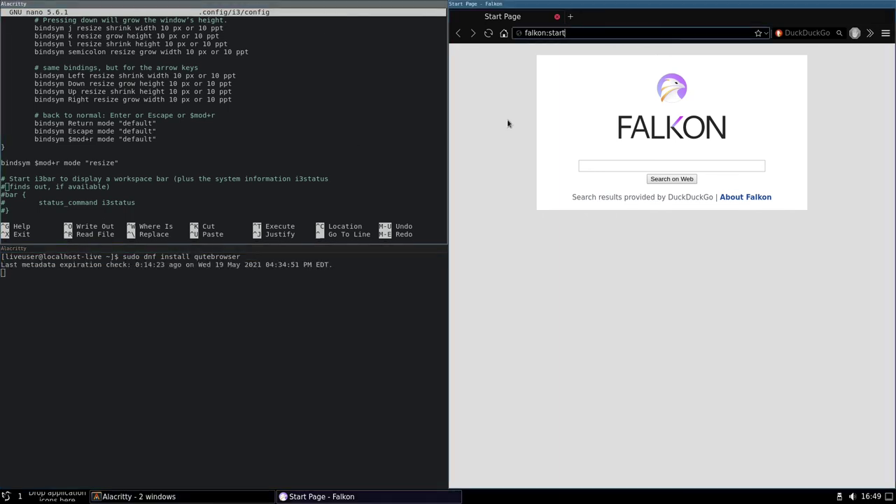
pyautogui.write('y')
pyautogui.press('Return')
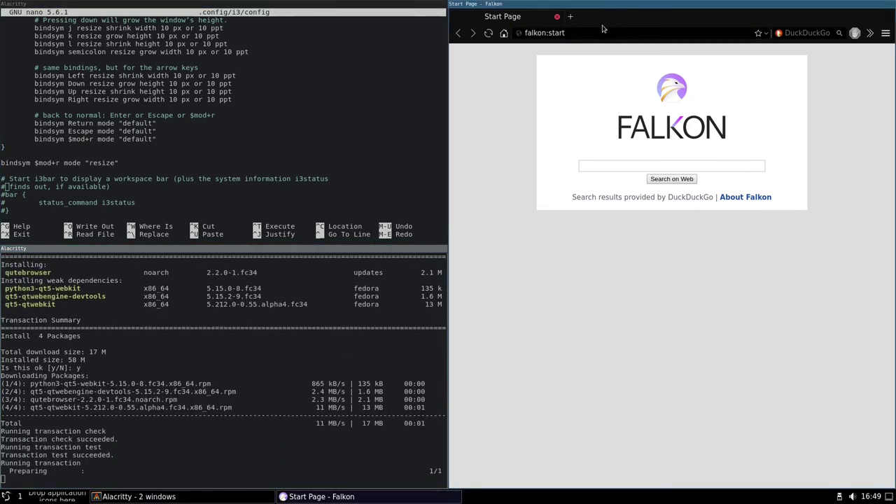
# Refocus the bottom terminal to check the install output, then open LXQt's Main Menu settings.
pyautogui.click(186, 497)
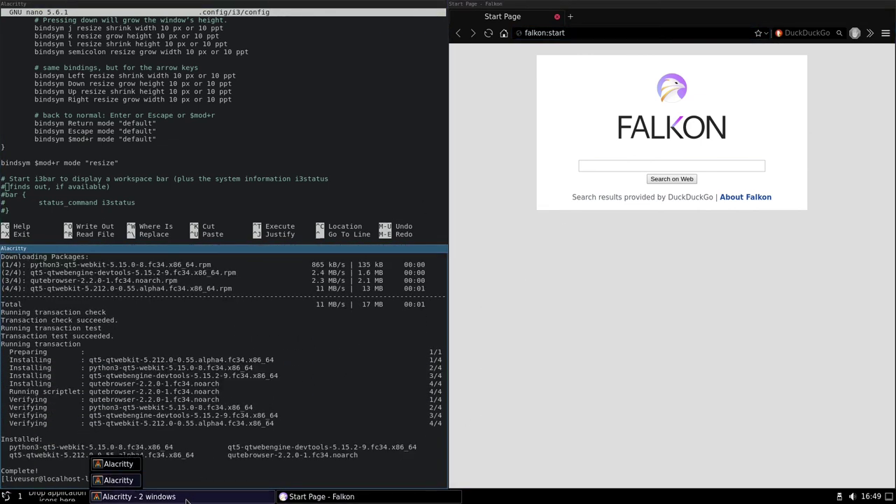
pyautogui.click(118, 463)
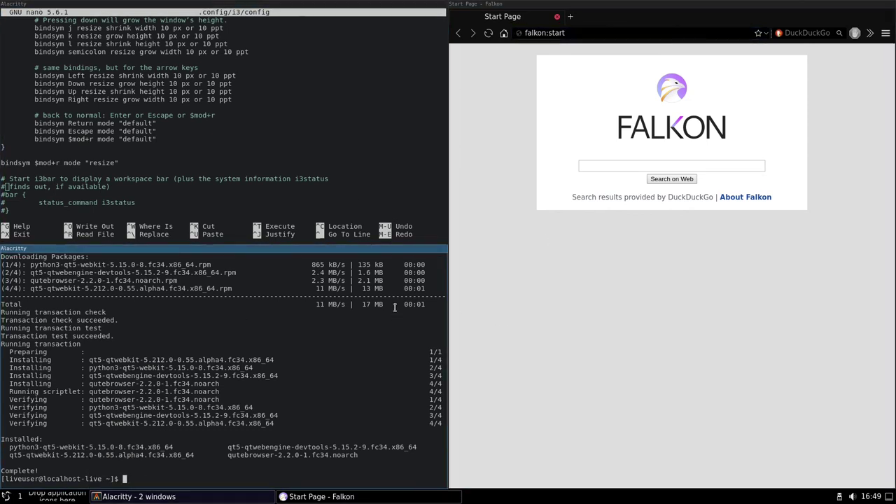
pyautogui.press('Tab')
pyautogui.press('Tab')
pyautogui.press('Tab')
pyautogui.press('Tab')
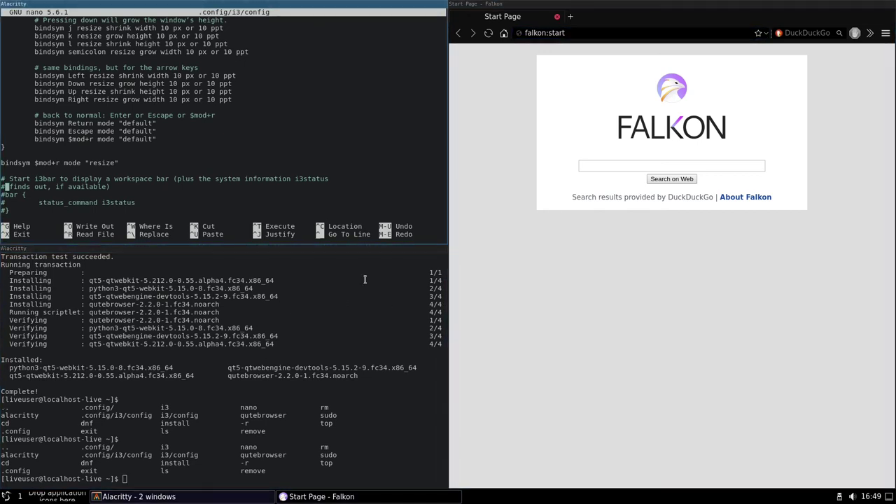
pyautogui.moveTo(324, 305); pyautogui.dragTo(278, 335)
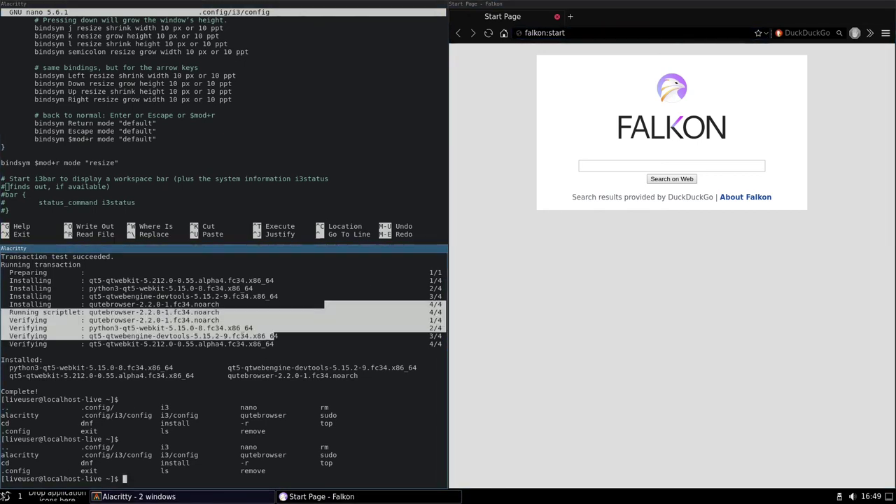
pyautogui.rightClick(5, 495)
pyautogui.click(60, 398)
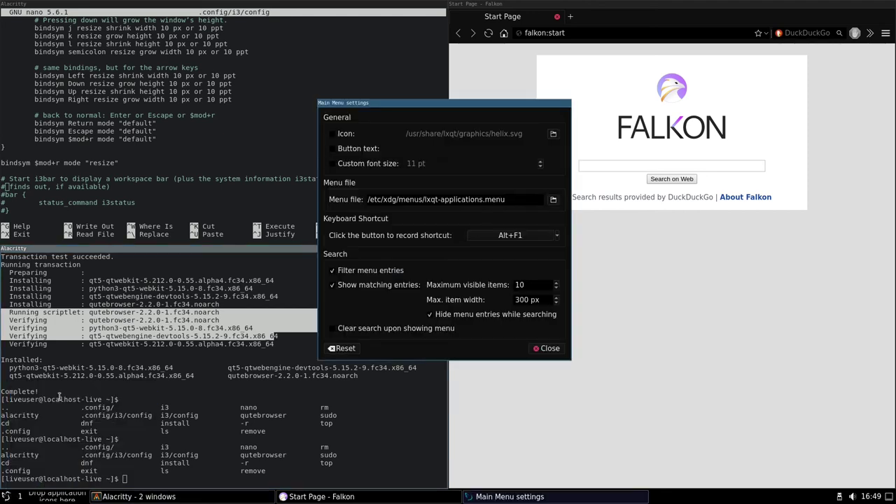
# Set Super_L as the main menu shortcut and test that it opens and closes the menu.
pyautogui.click(499, 236)
pyautogui.press('super')
pyautogui.click(539, 349)
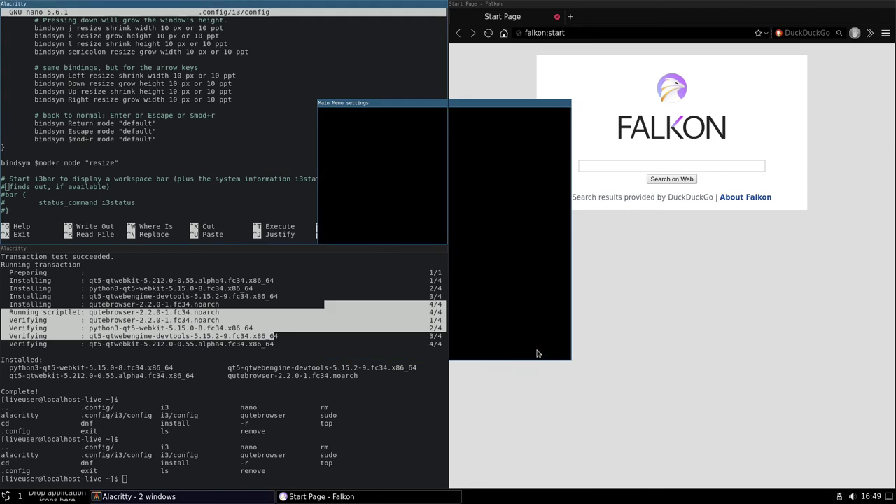
pyautogui.press('super')
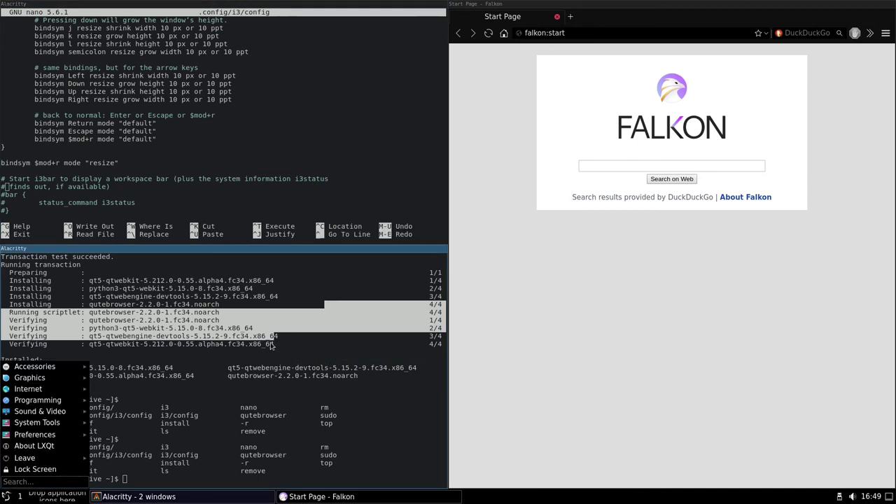
pyautogui.press('super')
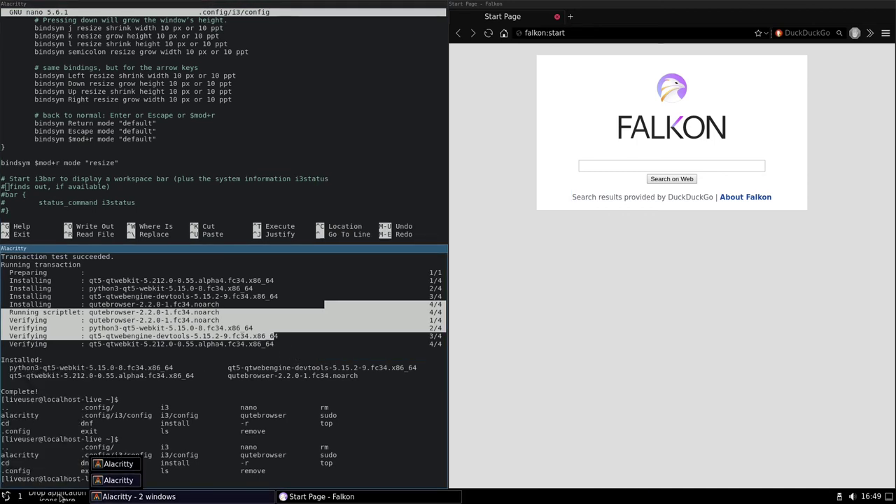
# Remove the quick launch area from the panel, then focus the lower terminal.
pyautogui.rightClick(57, 499)
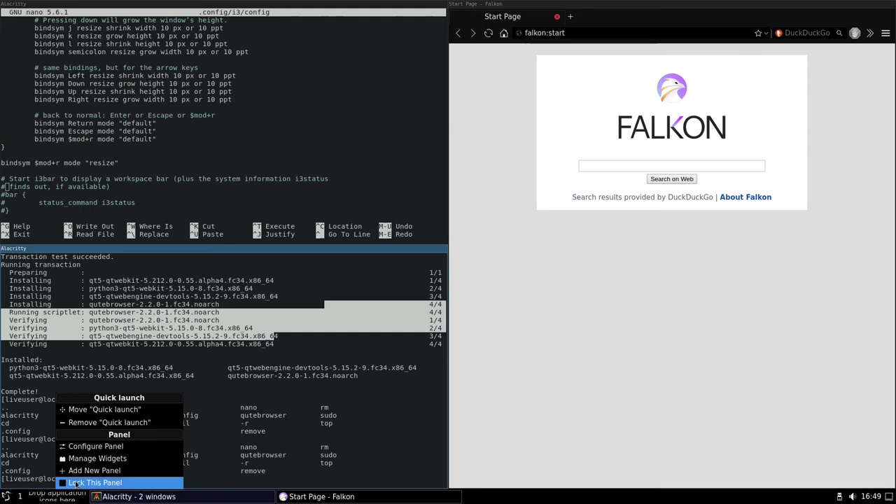
pyautogui.click(98, 422)
pyautogui.moveTo(94, 487)
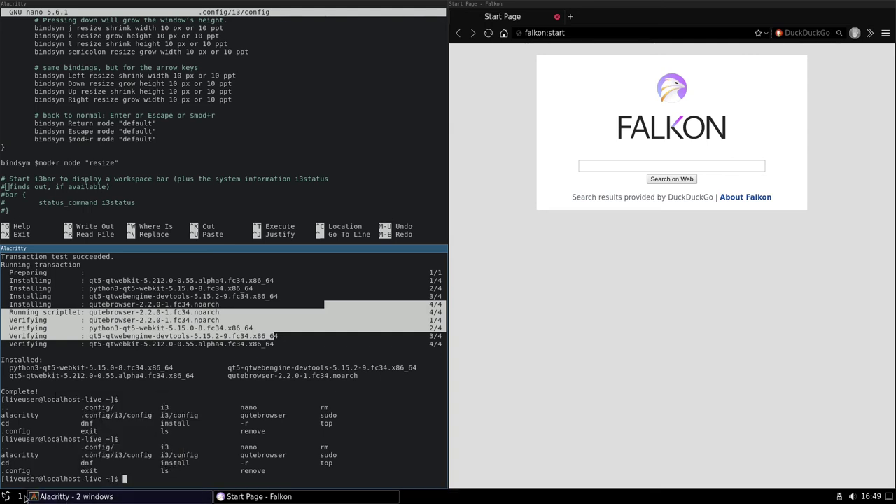
pyautogui.click(259, 496)
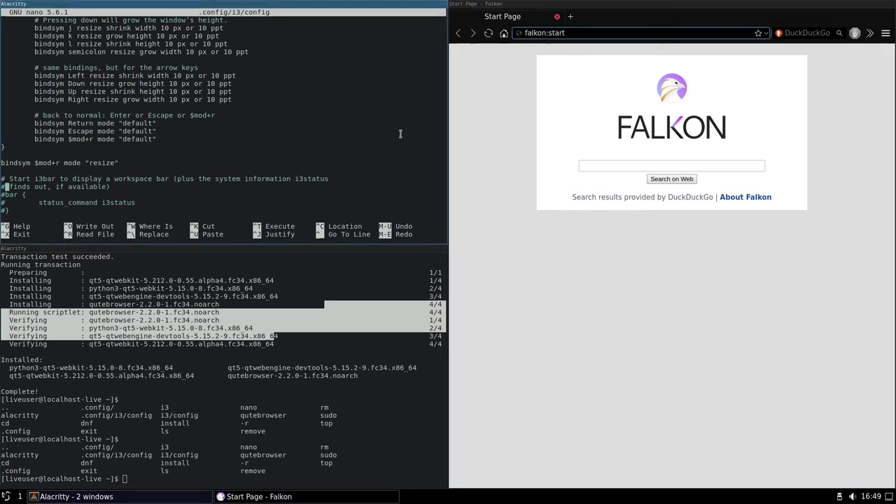
pyautogui.click(378, 319)
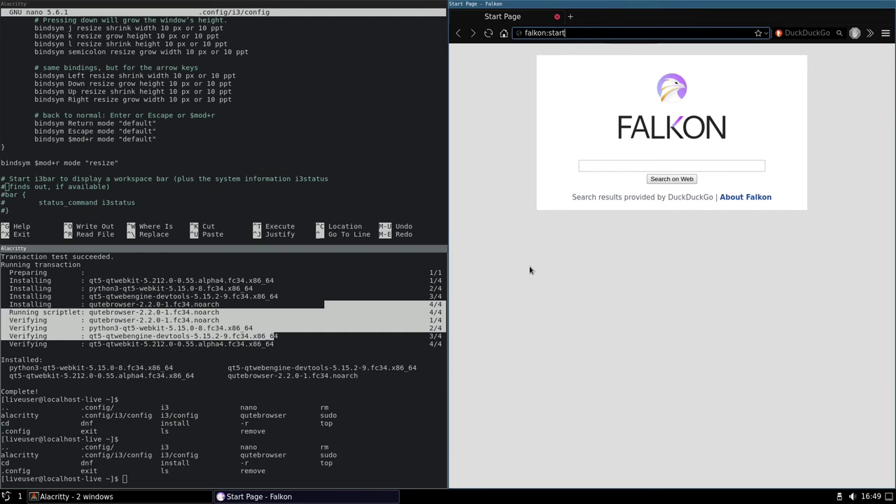
# Open Session Settings from the main menu's Preferences, showing i3 as the window manager.
pyautogui.click(6, 496)
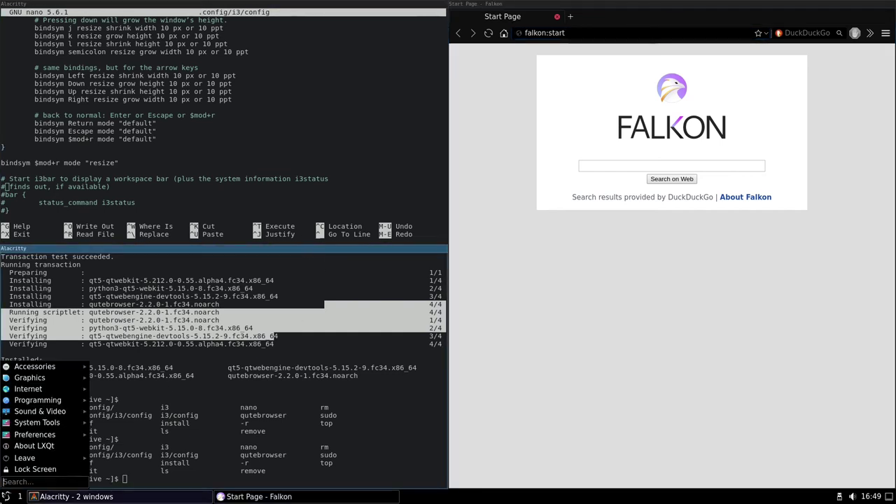
pyautogui.moveTo(57, 438)
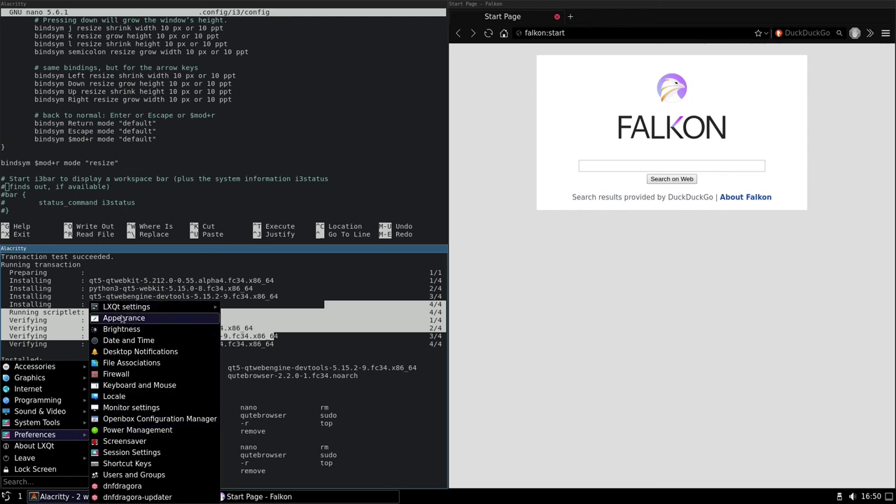
pyautogui.moveTo(213, 307)
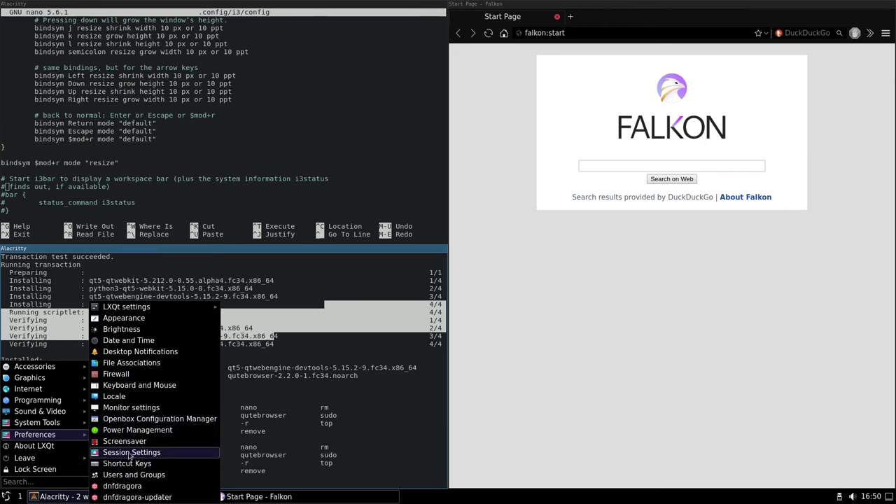
pyautogui.click(130, 453)
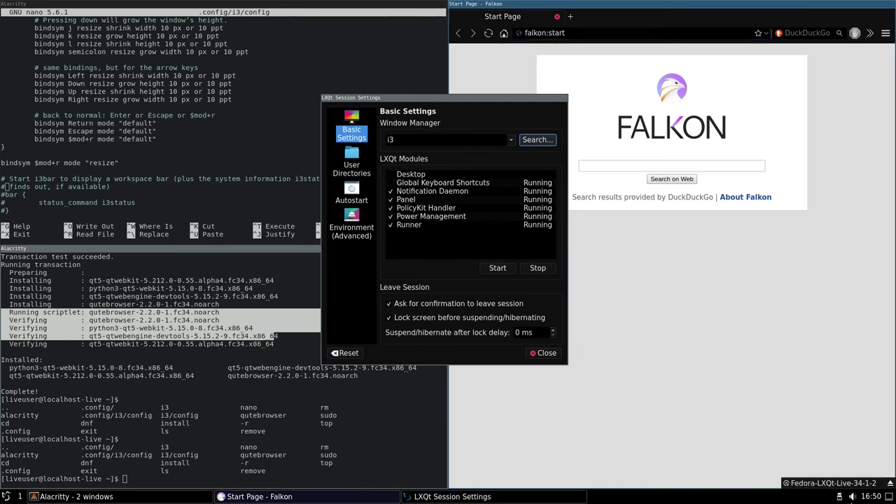
pyautogui.click(853, 498)
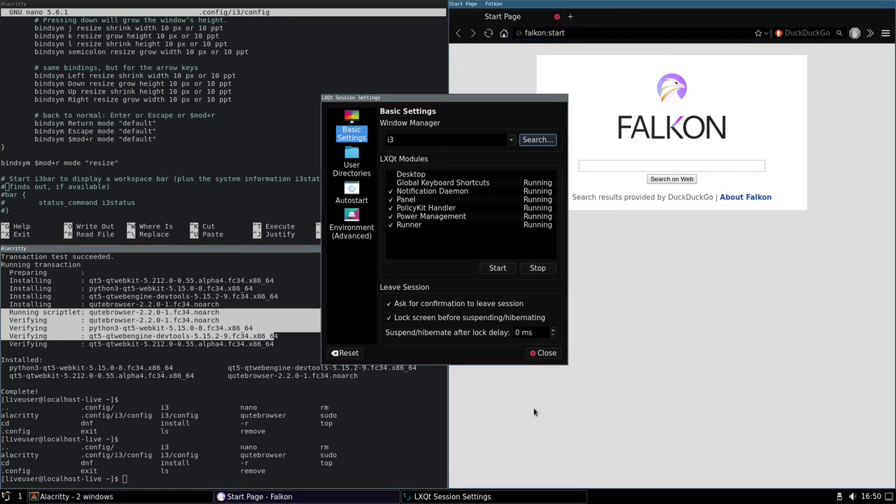
# Switch back and forth between workspaces 1 and 2, ending on the empty second workspace.
pyautogui.press('super+2')
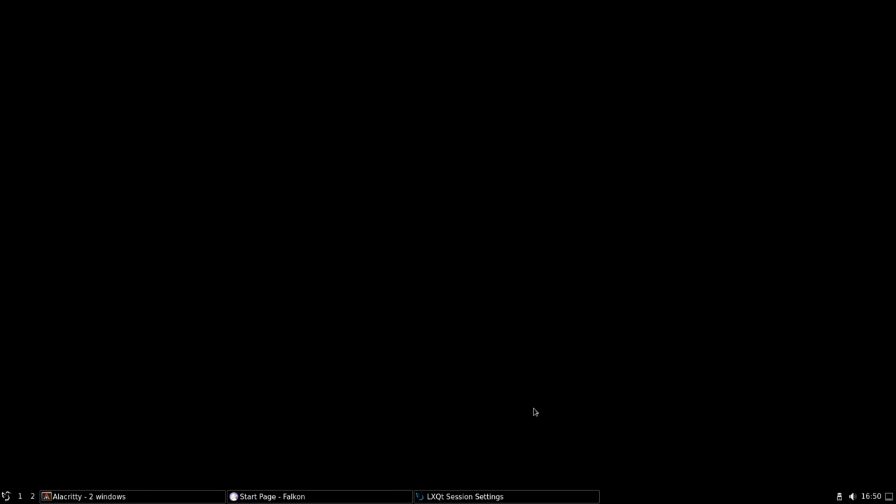
pyautogui.click(498, 497)
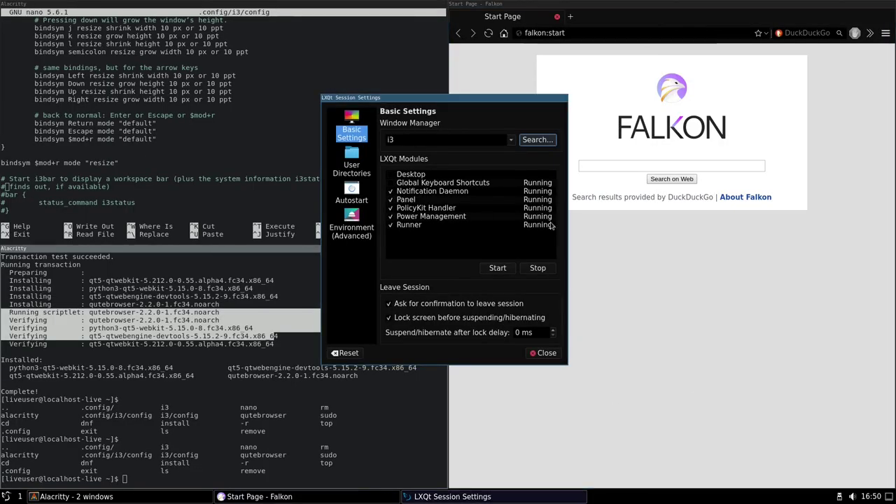
pyautogui.press('super+2')
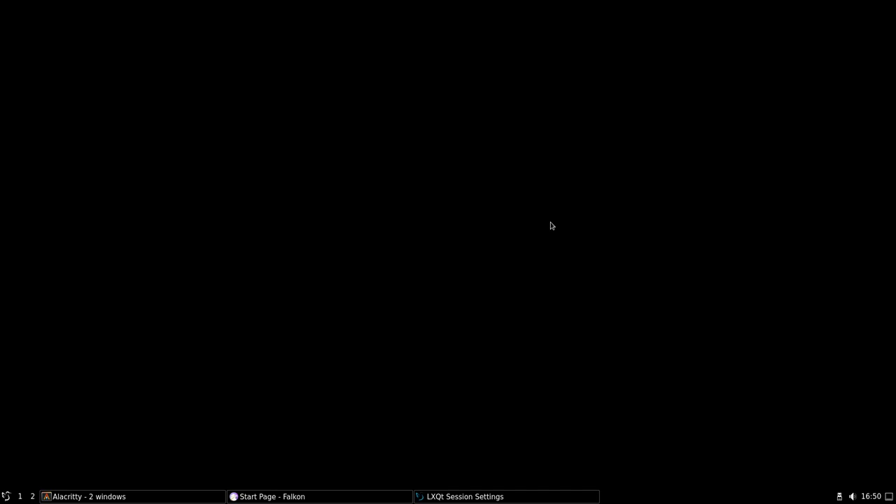
pyautogui.press('super+1')
pyautogui.press('super+2')
# Make the desktop switcher show only the active desktop, then return to workspace 1 and close Session Settings.
pyautogui.rightClick(32, 497)
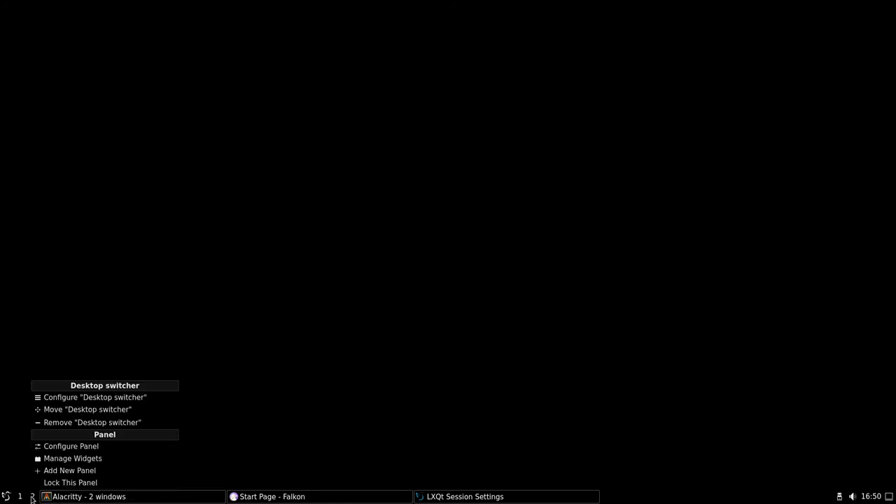
pyautogui.click(83, 398)
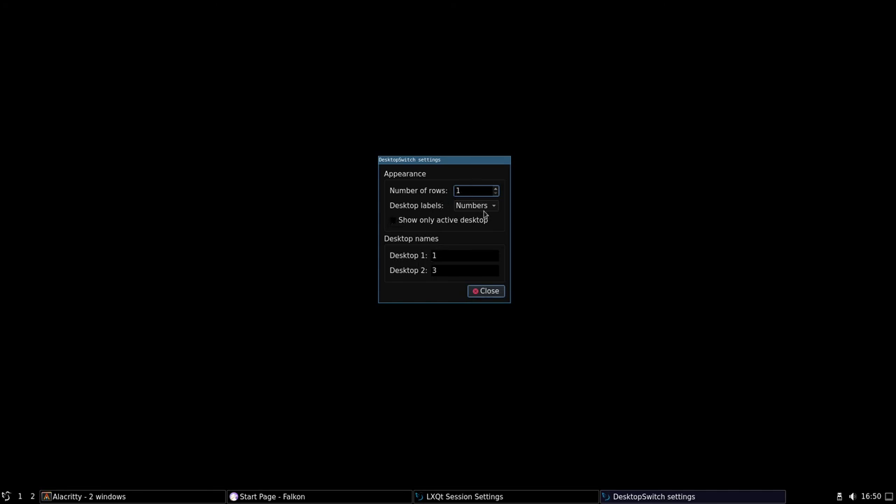
pyautogui.click(392, 223)
pyautogui.click(491, 208)
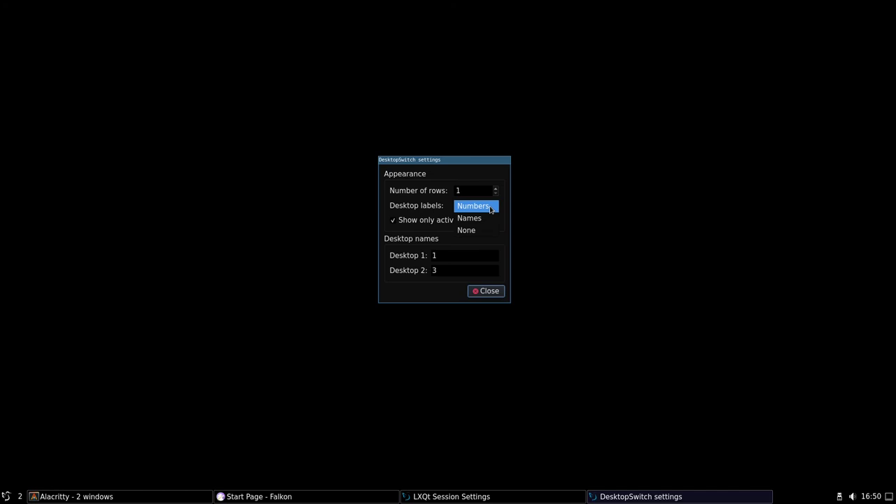
pyautogui.click(490, 209)
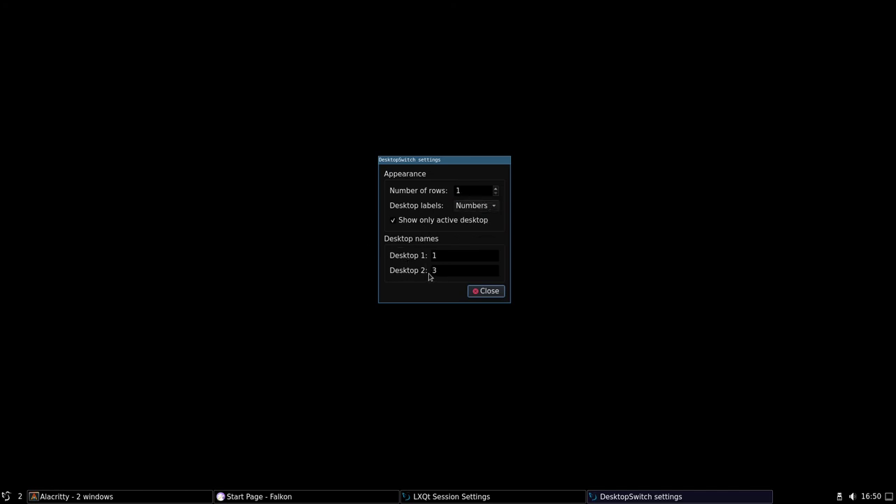
pyautogui.click(483, 293)
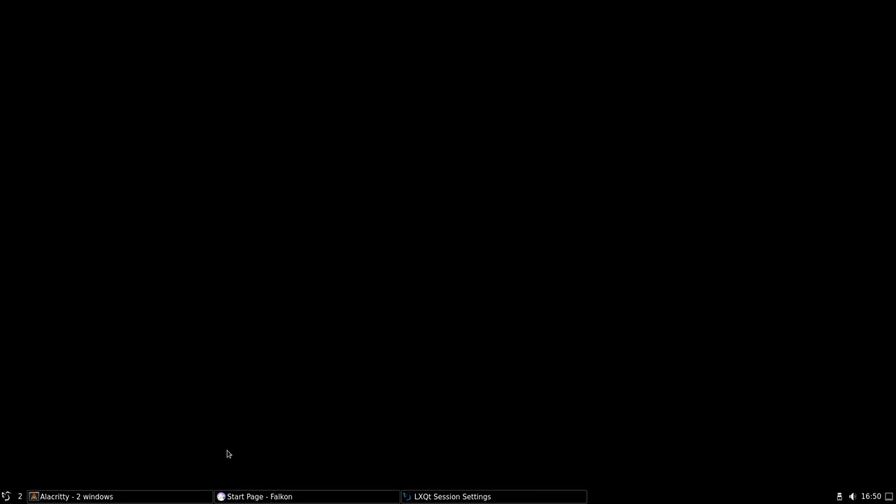
pyautogui.press('super+1')
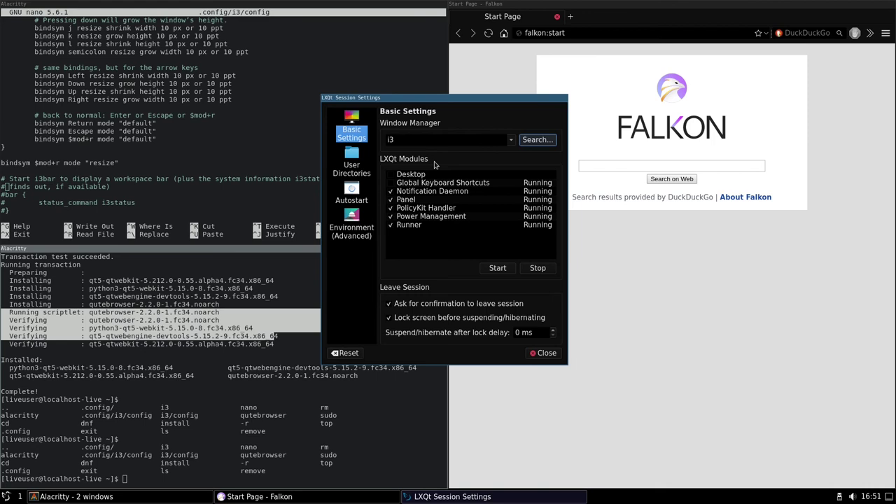
pyautogui.click(543, 352)
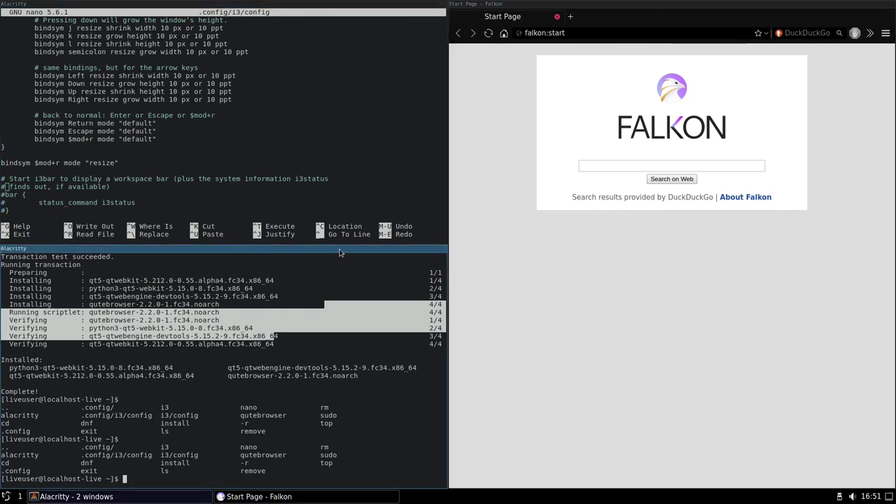
# Launch Screensaver preferences from the main menu's Preferences submenu.
pyautogui.click(6, 496)
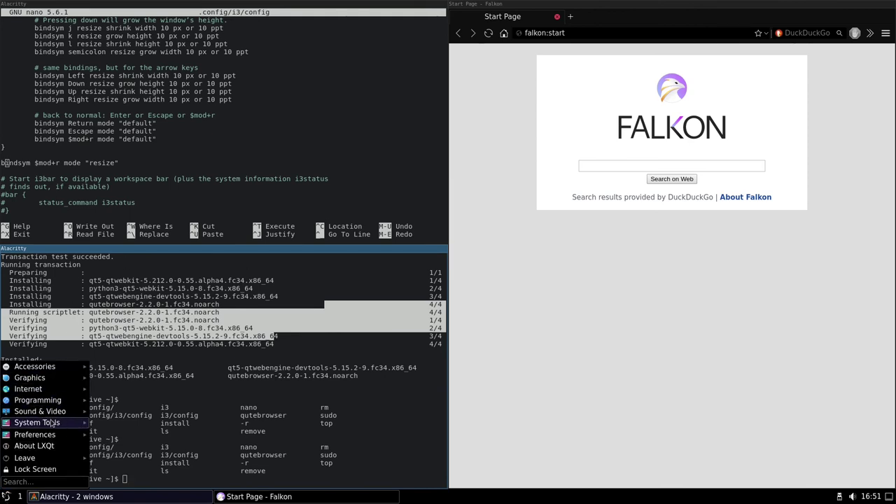
pyautogui.moveTo(53, 438)
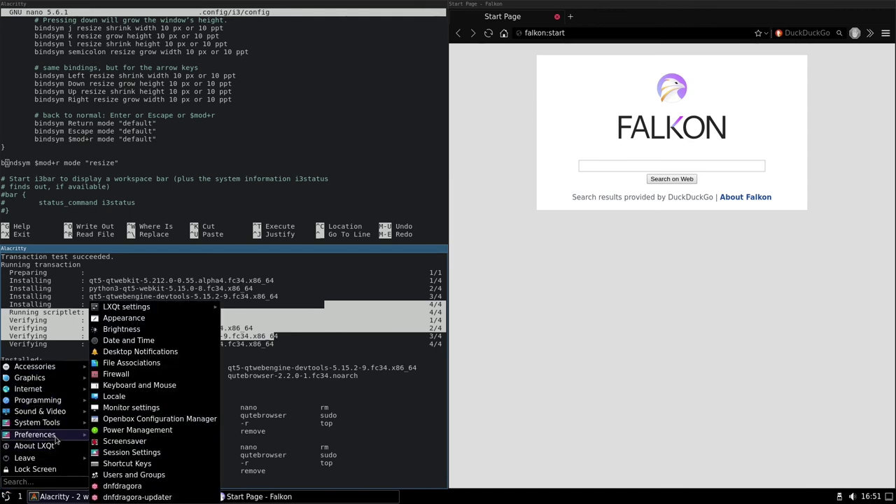
pyautogui.click(122, 440)
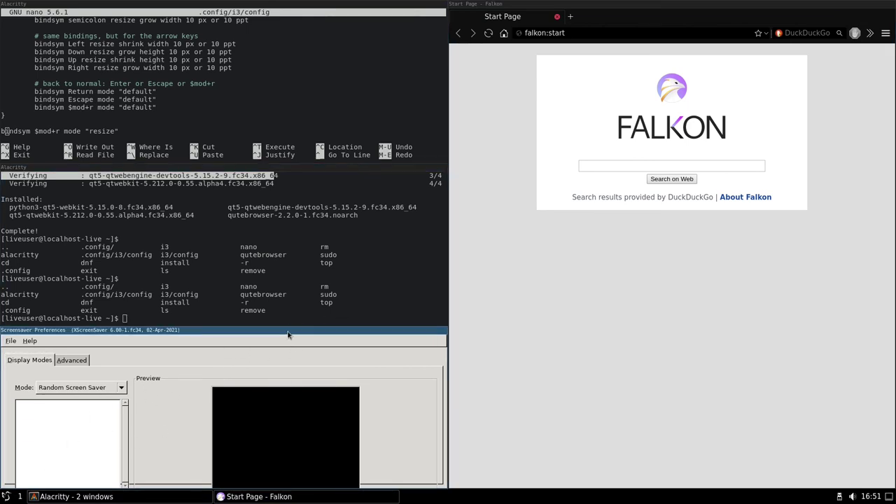
# Give the upper terminal slightly more height, dismiss the app menu, then launch a new terminal.
pyautogui.moveTo(259, 332)
pyautogui.mouseDown()
pyautogui.moveTo(260, 366)
pyautogui.moveTo(260, 341)
pyautogui.mouseUp()
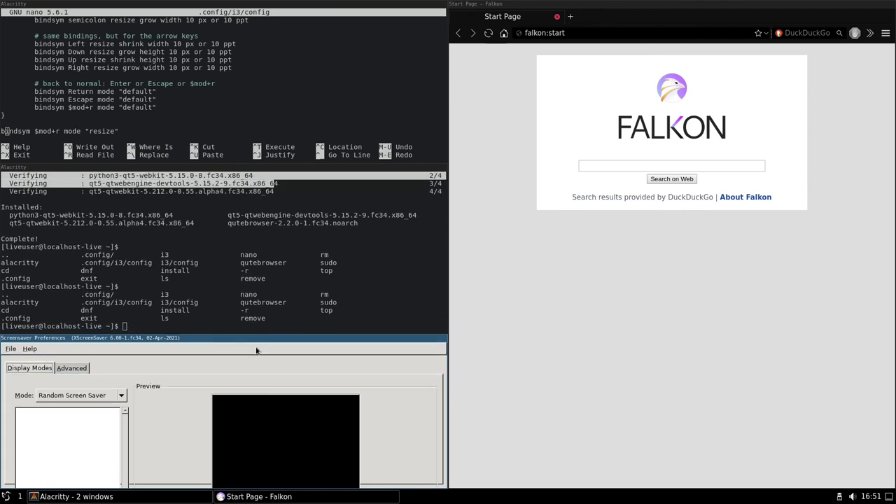
pyautogui.press('super')
pyautogui.write('c')
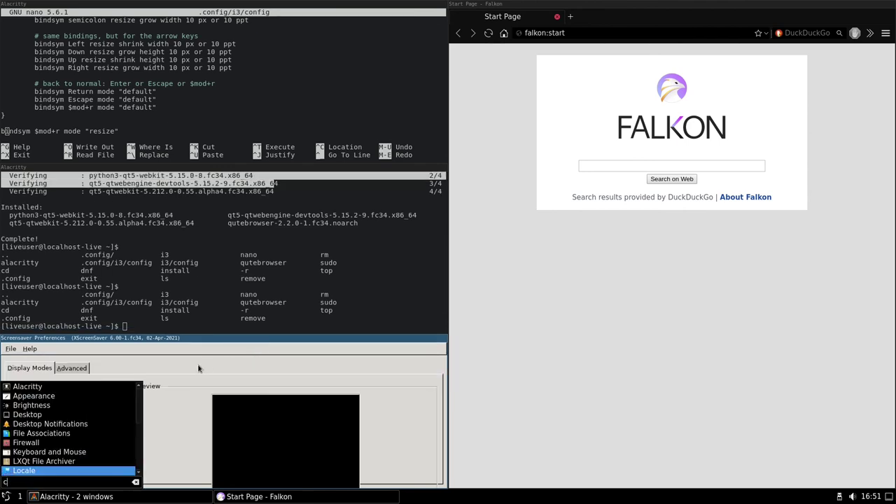
pyautogui.press('BackSpace')
pyautogui.press('Escape')
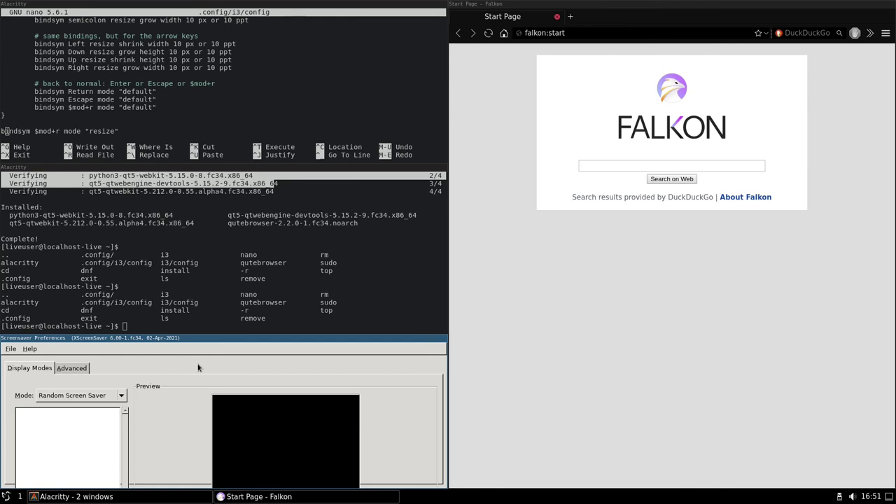
pyautogui.press('super')
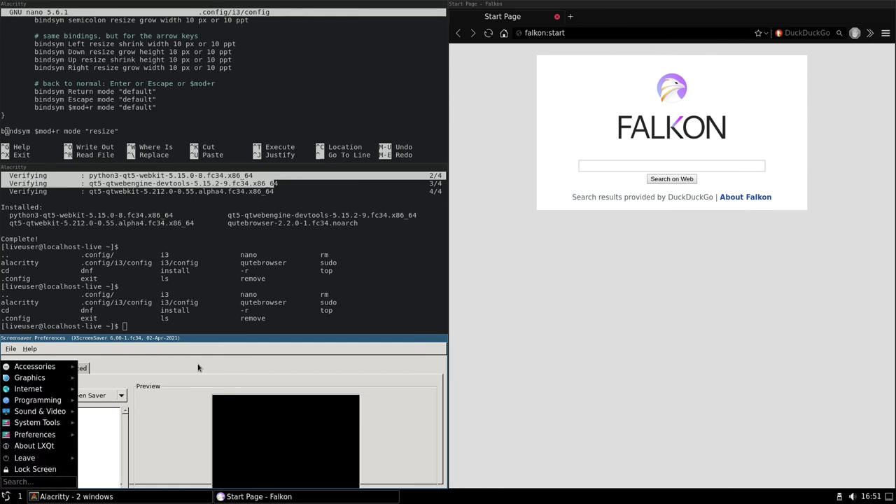
pyautogui.press('Escape')
pyautogui.press('super+Return')
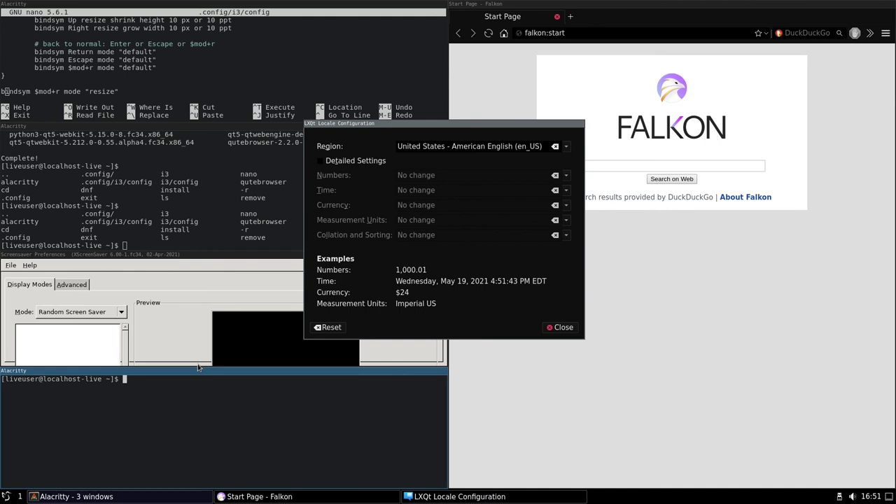
# Close the new terminal and screensaver preferences, move the Locale window aside, then close it.
pyautogui.rightClick(7, 496)
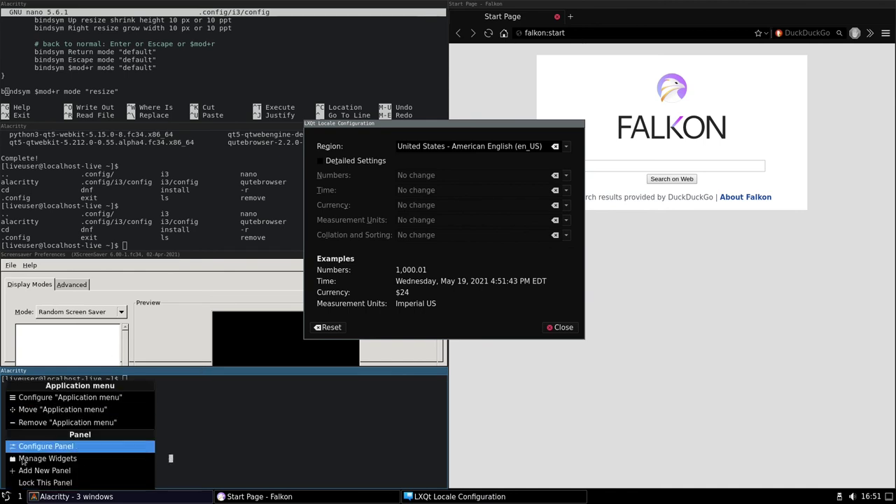
pyautogui.click(290, 404)
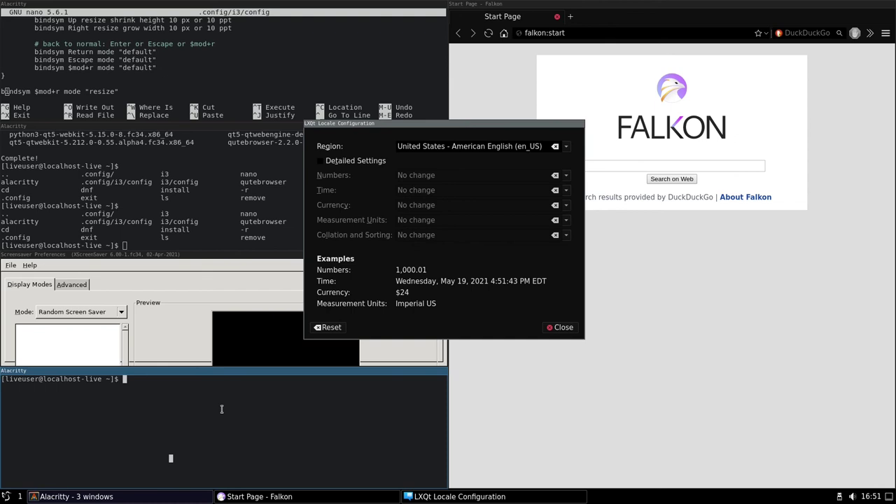
pyautogui.hotkey('ctrl', 'd')
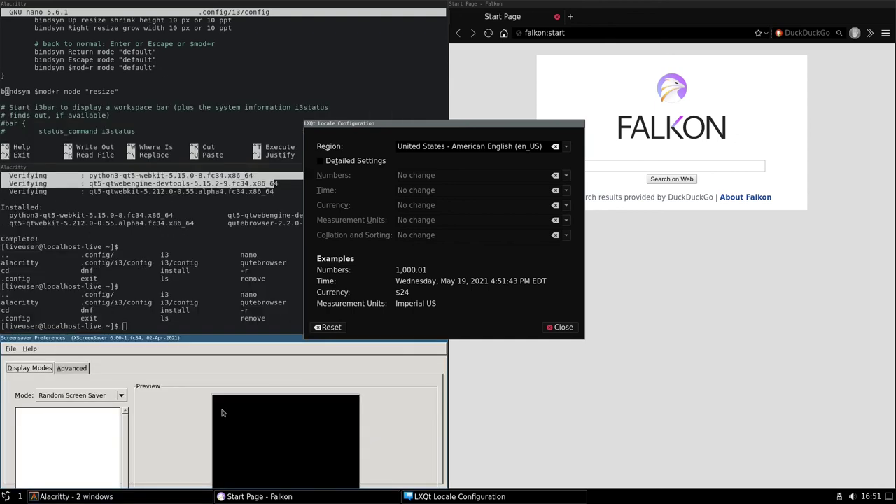
pyautogui.press('super+shift+q')
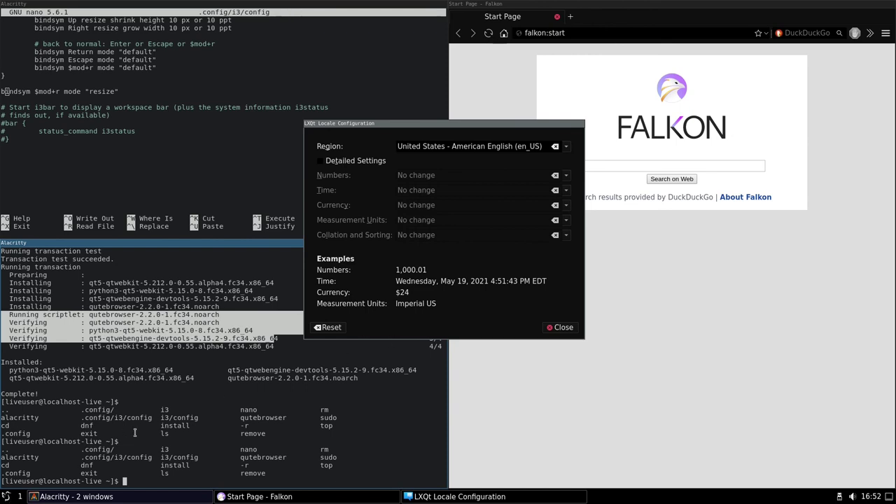
pyautogui.moveTo(406, 123); pyautogui.dragTo(633, 205)
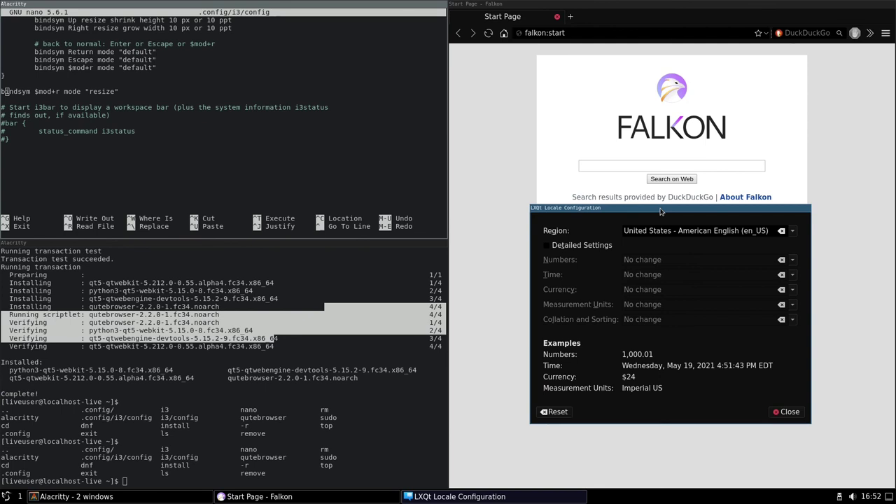
pyautogui.press('super+shift+q')
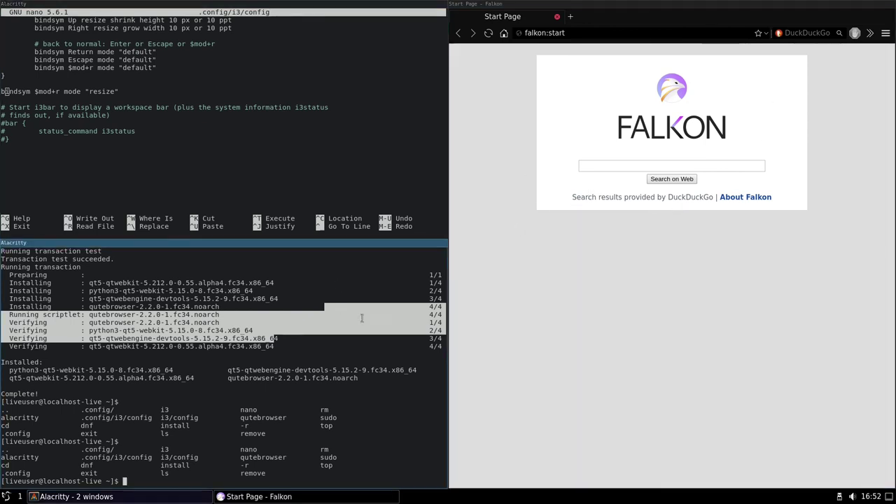
# Exit the lower terminal, quit nano and exit the remaining terminal.
pyautogui.click(200, 330)
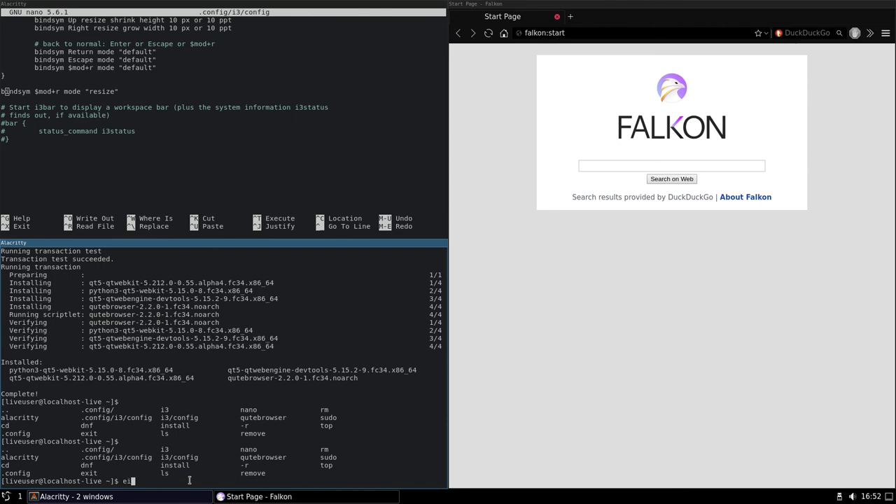
pyautogui.write('it')
pyautogui.press('Return')
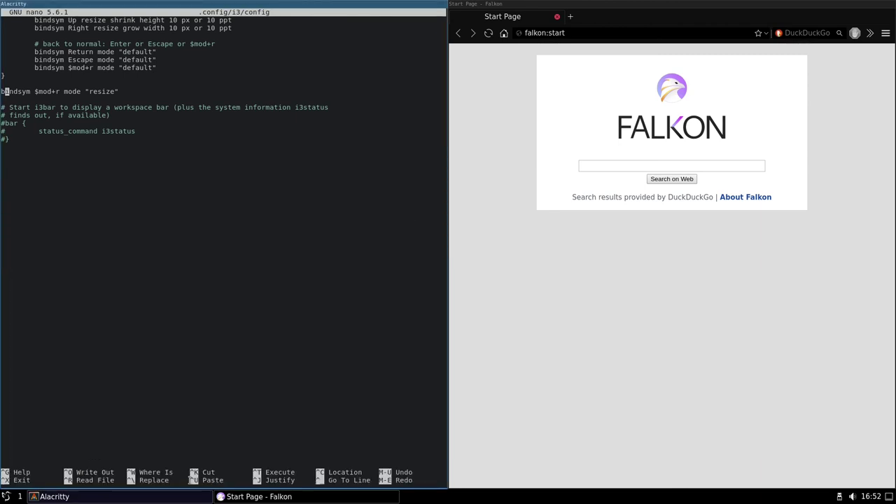
pyautogui.hotkey('ctrl', 'x')
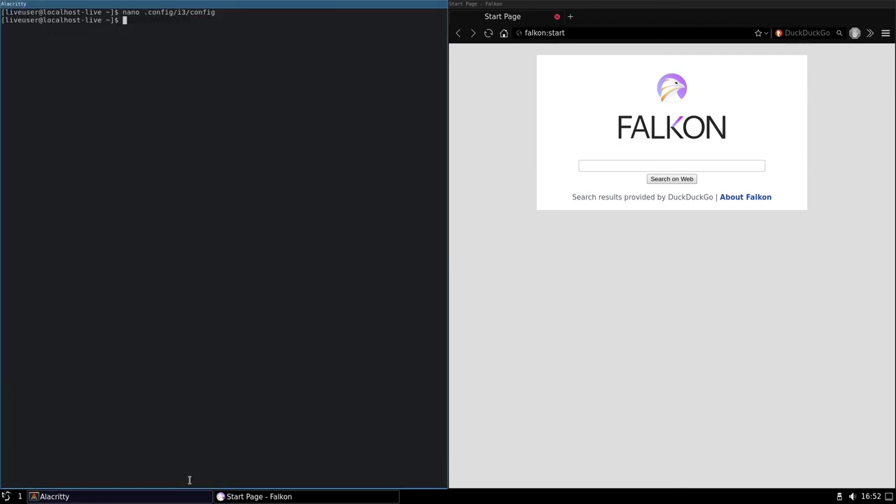
pyautogui.write('exit')
pyautogui.press('Return')
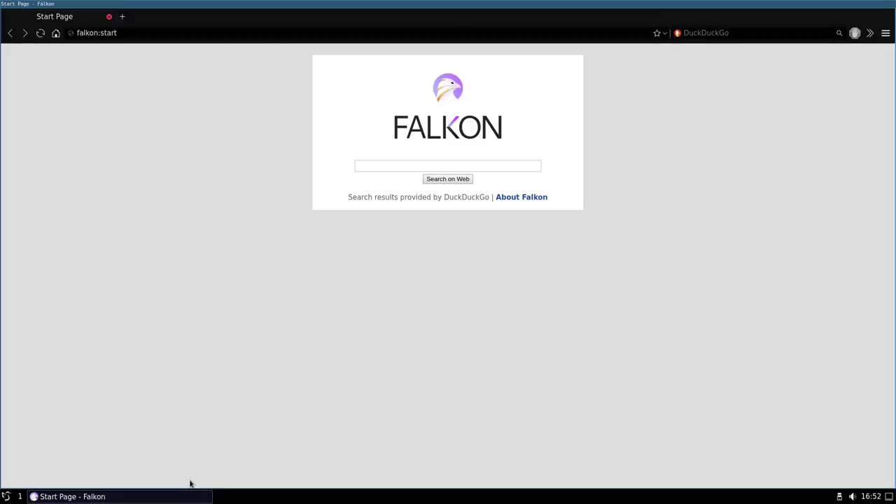
# Navigate the LXQt menu by keyboard through Accessories and Programming to launch Enki.
pyautogui.press('super')
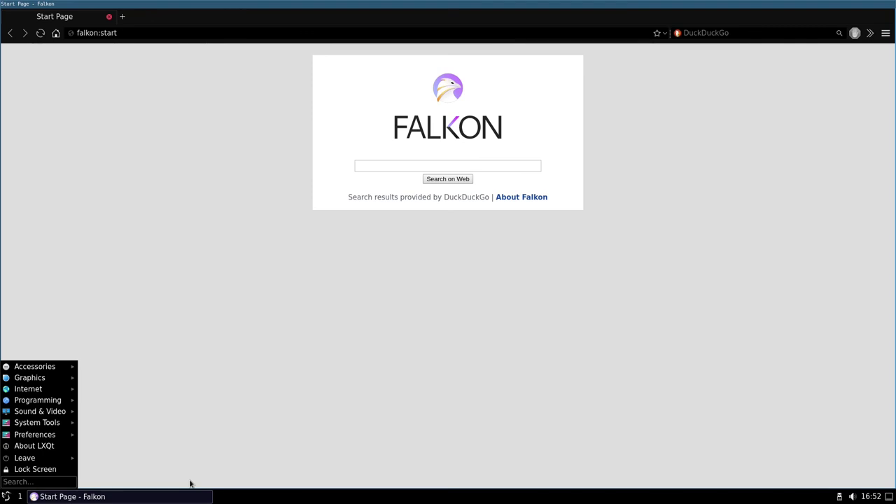
pyautogui.press('Down')
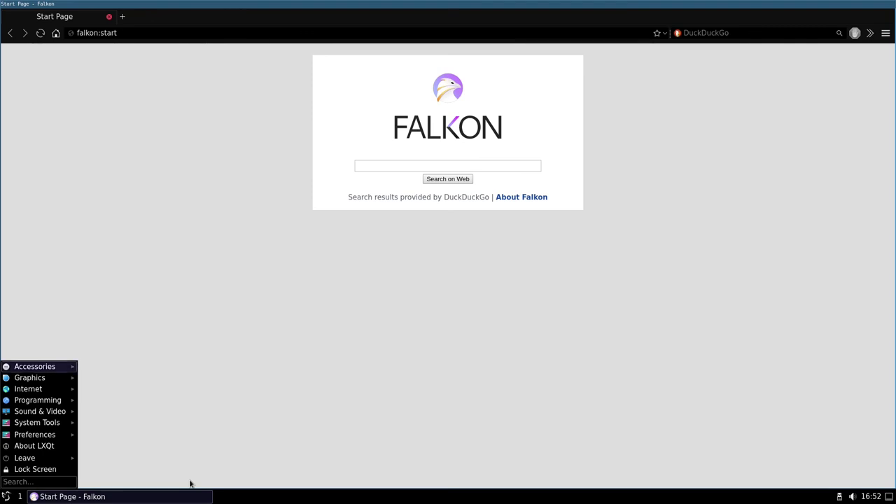
pyautogui.press('Right')
pyautogui.press('Down')
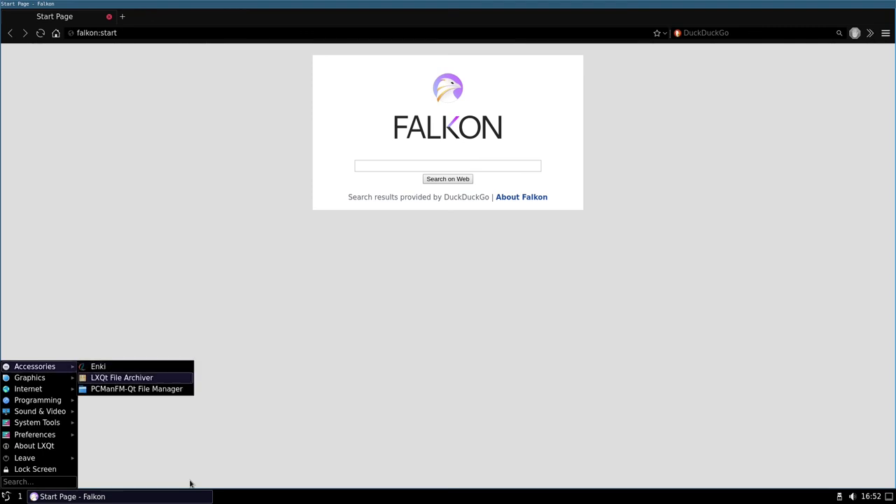
pyautogui.press('Up')
pyautogui.press('Left')
pyautogui.press('Down')
pyautogui.press('Down')
pyautogui.press('Up')
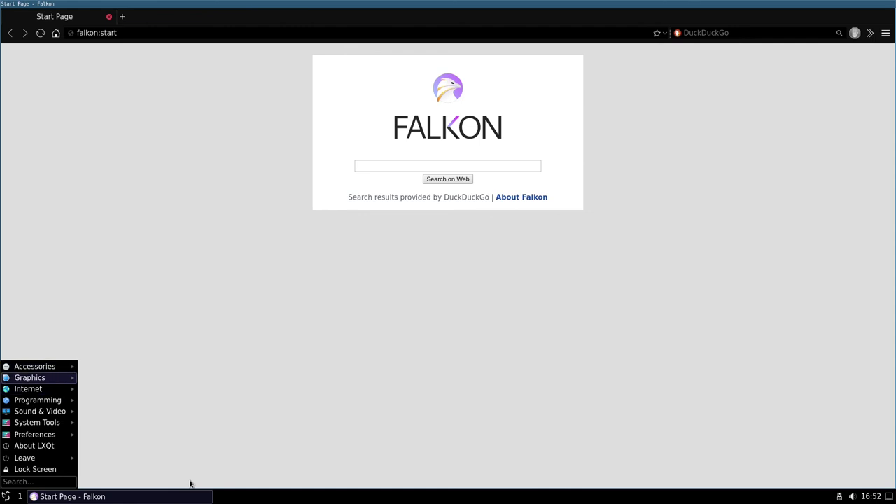
pyautogui.press('Down')
pyautogui.press('Down')
pyautogui.press('Right')
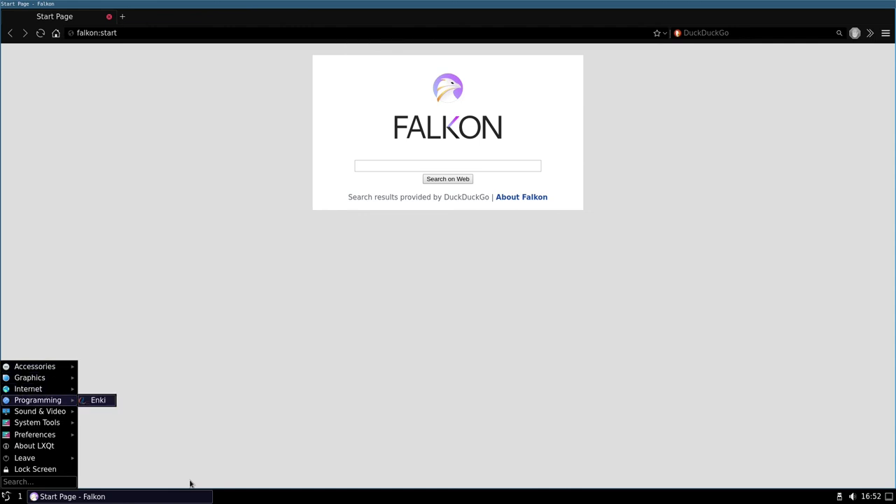
pyautogui.press('Left')
pyautogui.press('Up')
pyautogui.press('Up')
pyautogui.press('Up')
pyautogui.press('Right')
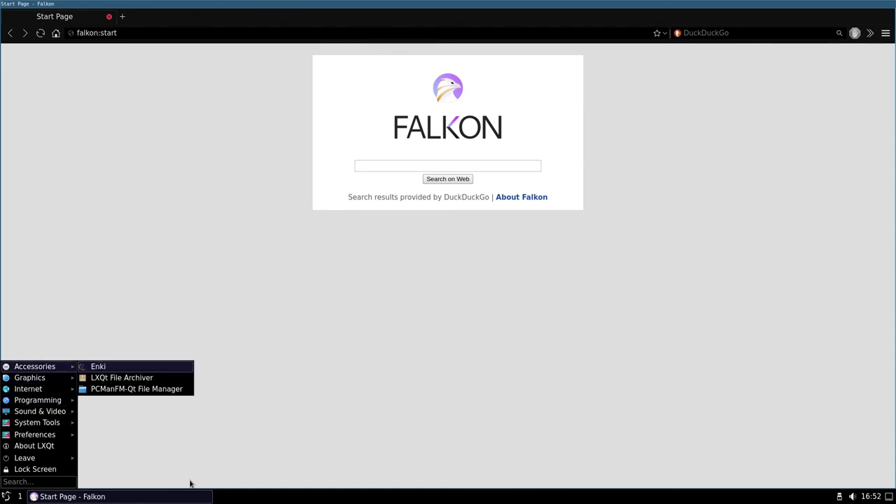
pyautogui.press('Down')
pyautogui.press('Down')
pyautogui.press('Down')
pyautogui.press('Left')
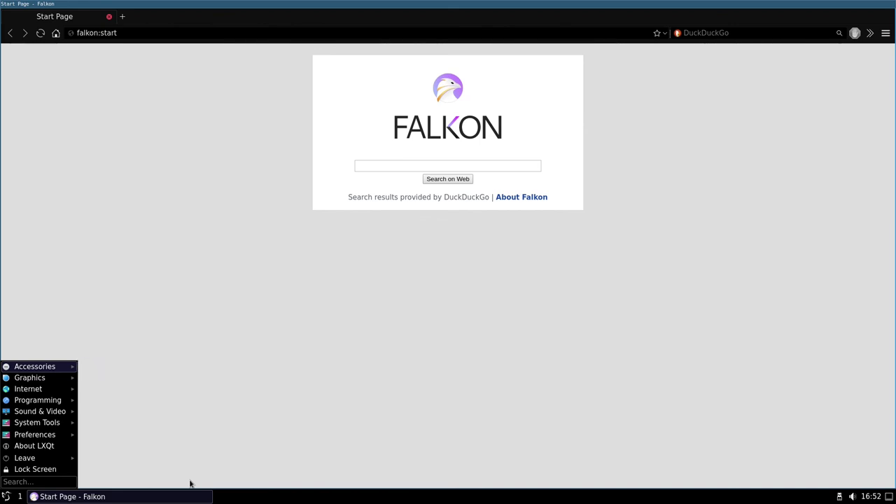
pyautogui.press('Down')
pyautogui.press('Down')
pyautogui.press('Down')
pyautogui.press('Right')
pyautogui.press('Left')
pyautogui.press('Down')
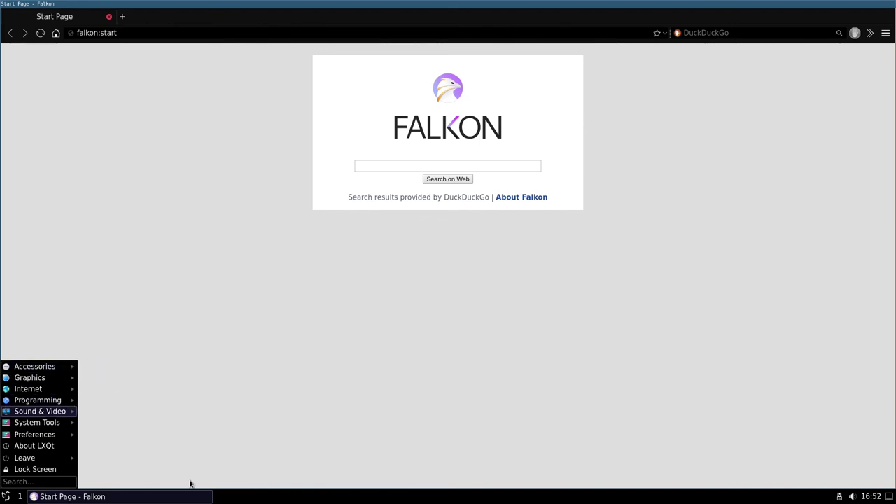
pyautogui.press('Up')
pyautogui.press('Escape')
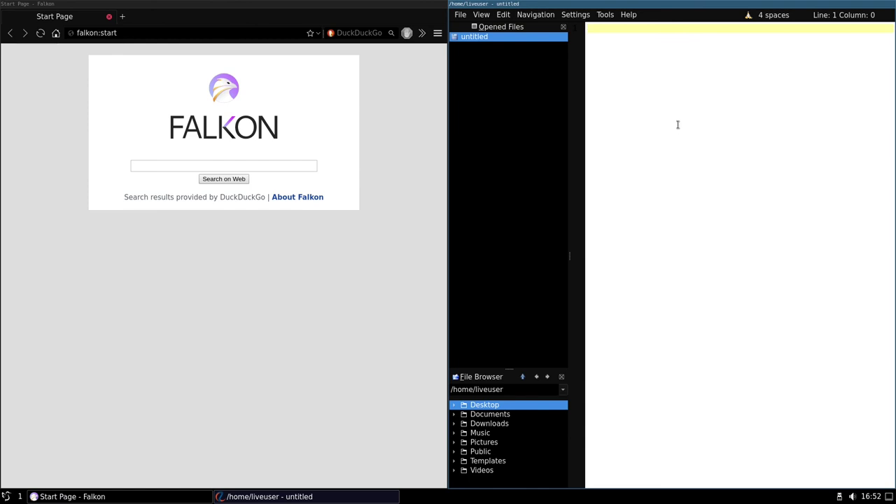
# Quit Enki with Ctrl+Q, then bring up the Internet applications list in the main menu.
pyautogui.hotkey('ctrl', 'q')
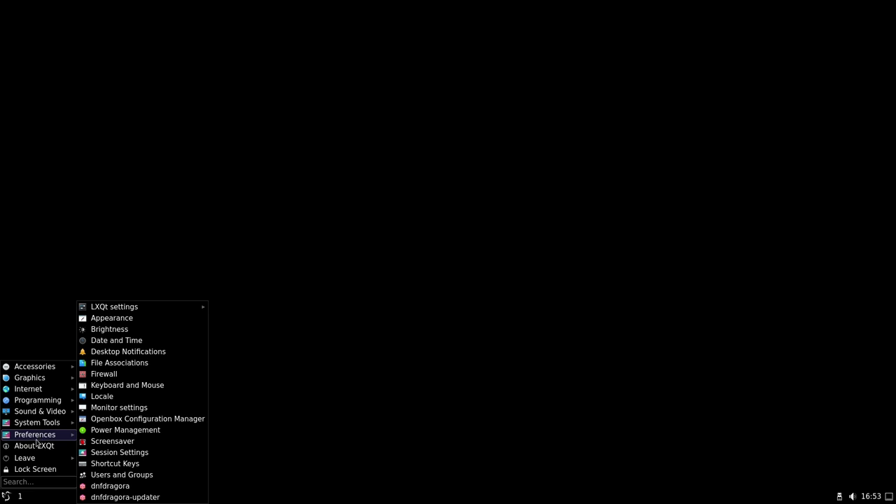
pyautogui.moveTo(36, 457)
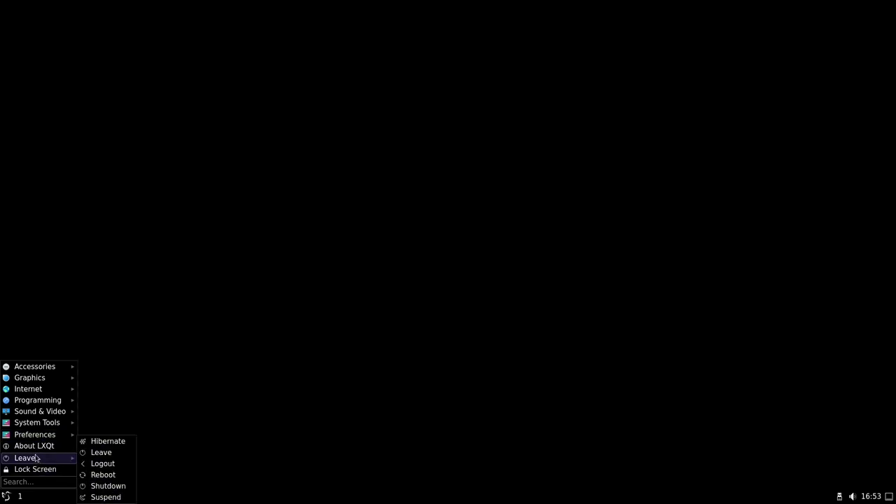
pyautogui.moveTo(38, 413)
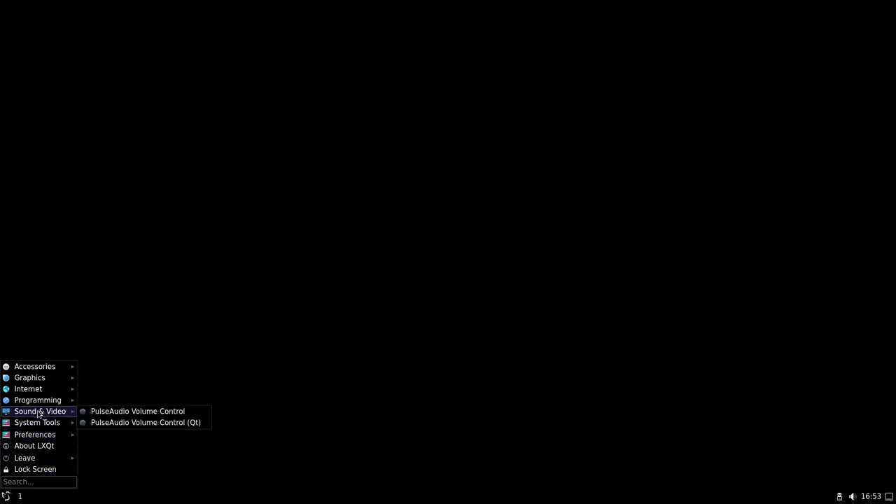
pyautogui.moveTo(34, 379)
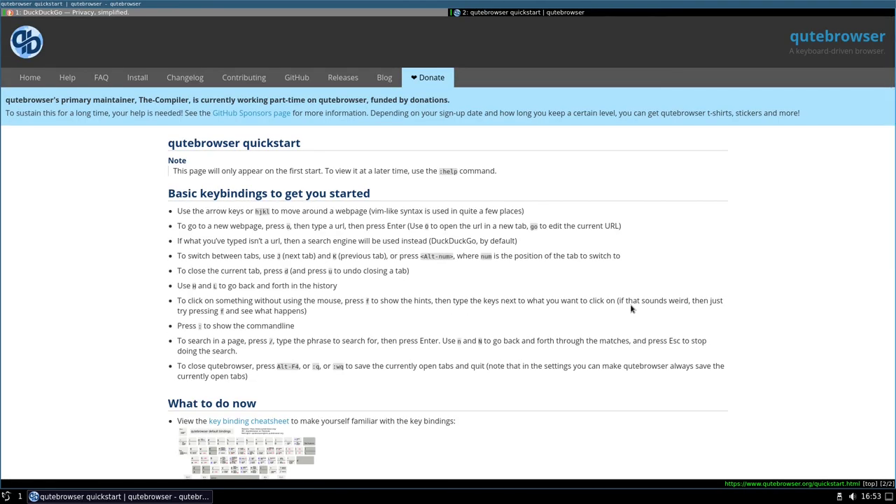
# Load youtube.com with the ':open youtube.com' command and focus YouTube's search box.
pyautogui.press(':')
pyautogui.write('open youtube')
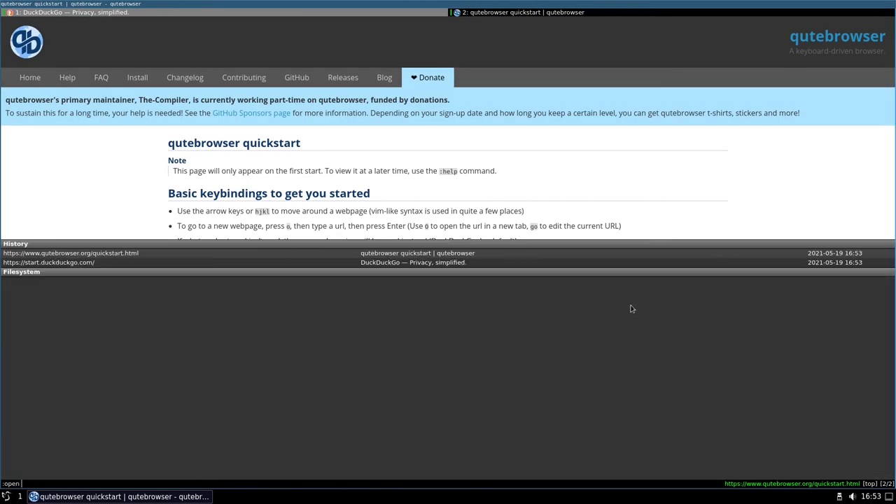
pyautogui.write('.com')
pyautogui.press('Return')
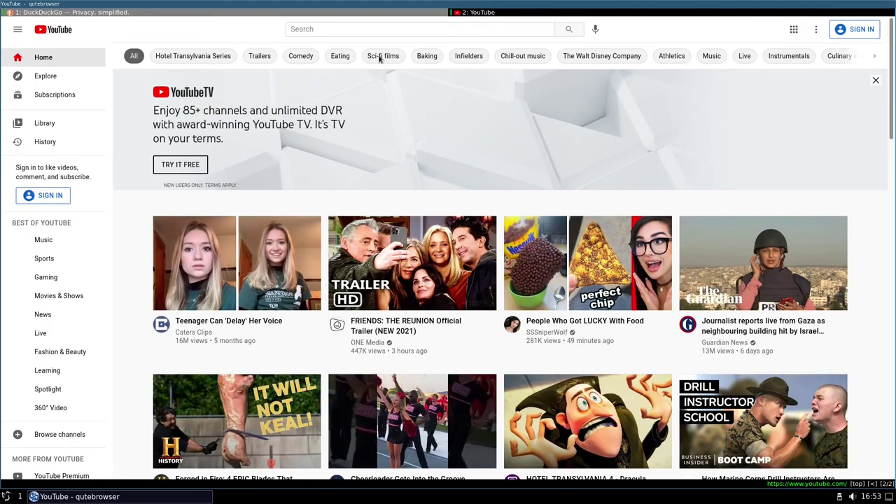
pyautogui.click(385, 29)
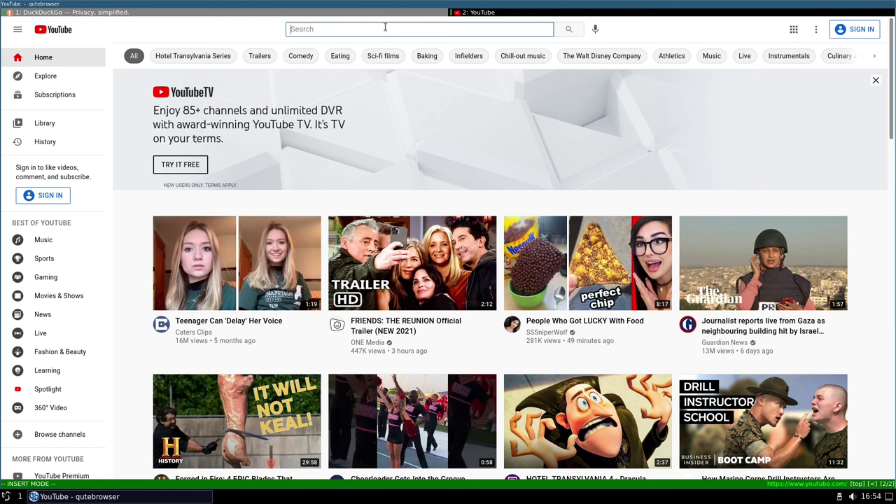
# Search YouTube for rad_linux, correcting the mistyped 'xrad_linux' query.
pyautogui.write('xrad')
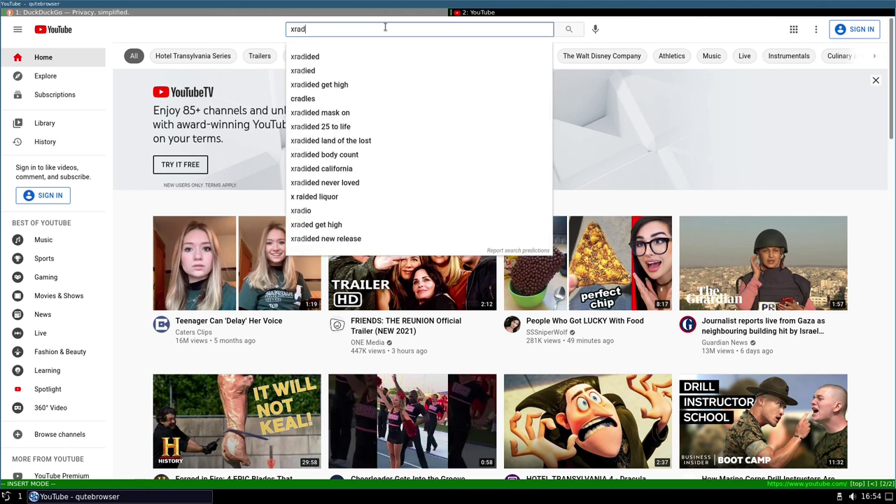
pyautogui.write('_linux')
pyautogui.press('Return')
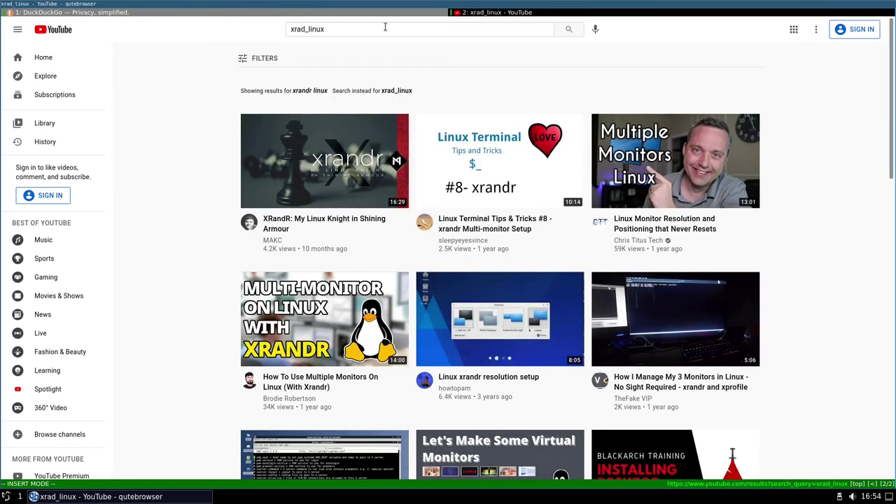
pyautogui.scroll(-6, 475, 252)
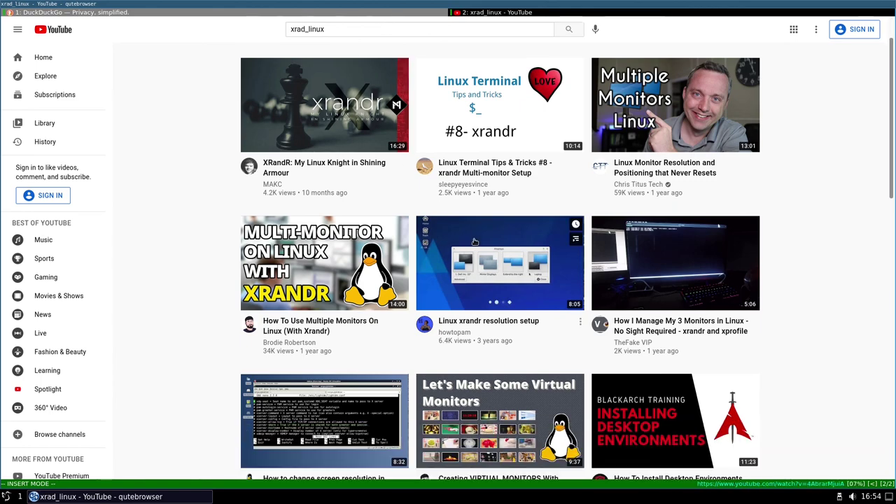
pyautogui.scroll(6, 475, 252)
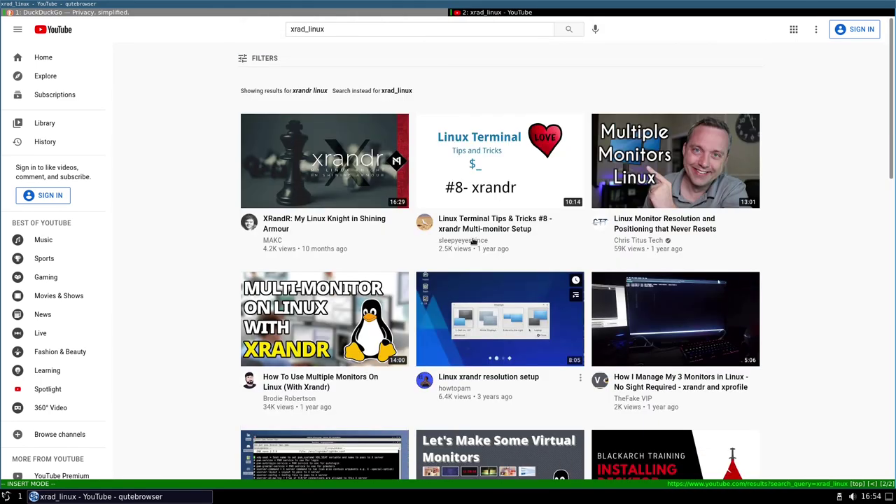
pyautogui.doubleClick(336, 29)
pyautogui.click(329, 29)
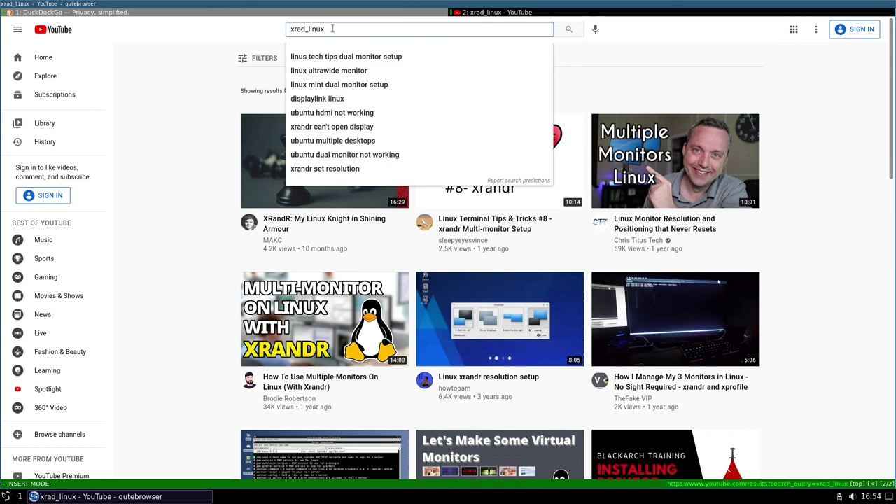
pyautogui.moveTo(329, 29); pyautogui.dragTo(235, 28)
pyautogui.write('d')
pyautogui.press('BackSpace')
pyautogui.write('rad')
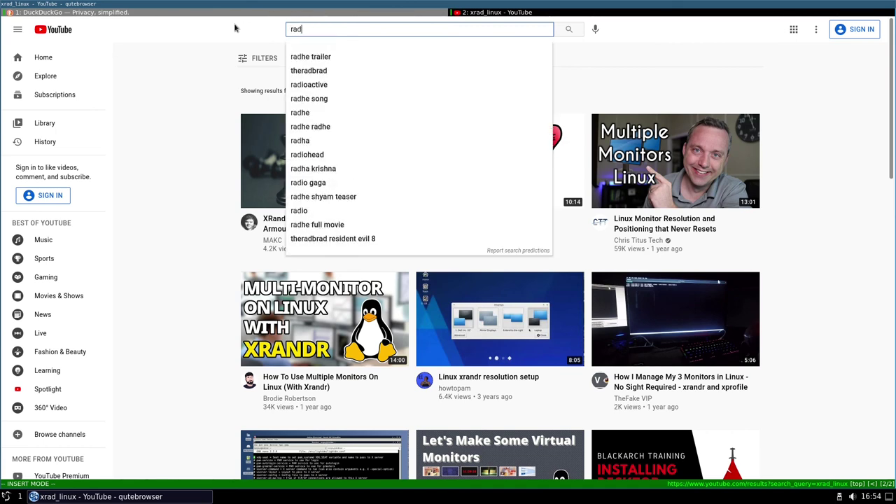
pyautogui.write('_linux')
pyautogui.press('Return')
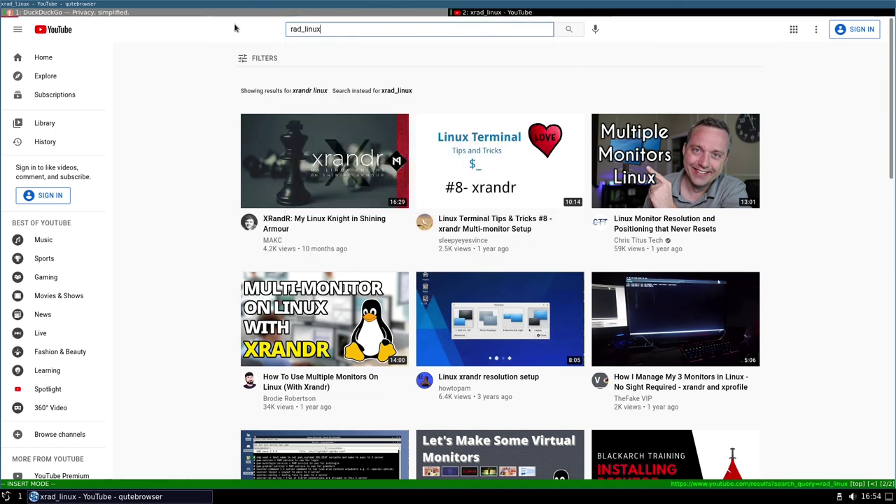
# Skip the ad on 'Fedora 34 i3wm spin on a 15 year old PC', dismiss the Premium popup, and pause.
pyautogui.moveTo(420, 140)
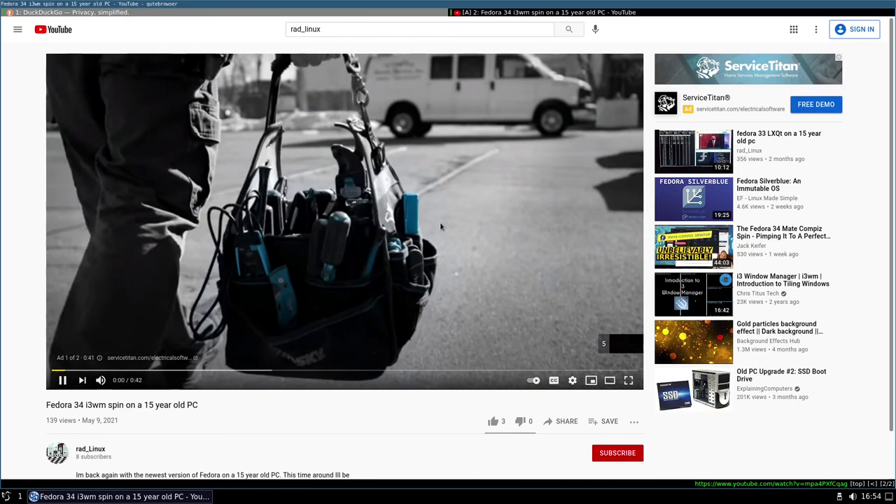
pyautogui.scroll(-2, 602, 332)
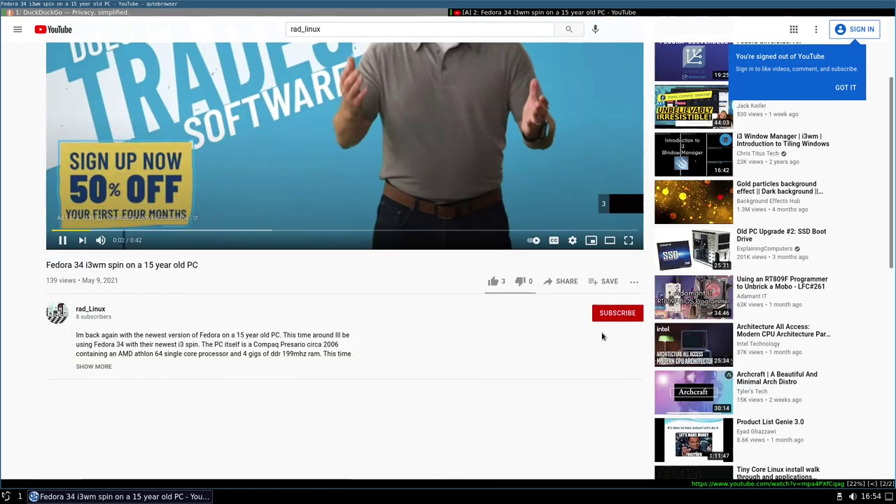
pyautogui.scroll(2, 602, 334)
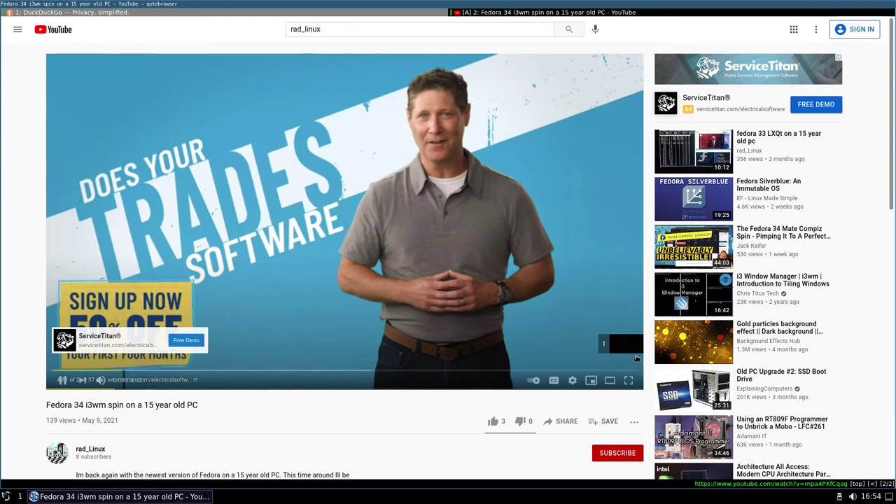
pyautogui.click(620, 344)
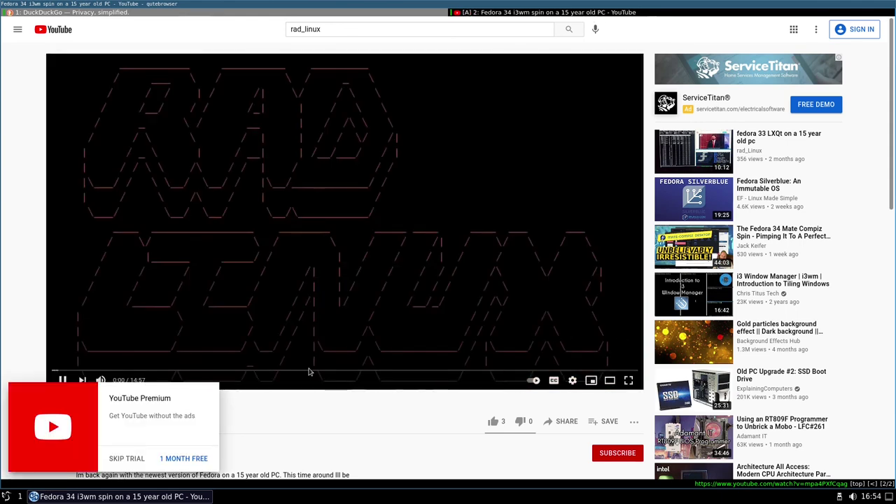
pyautogui.click(127, 459)
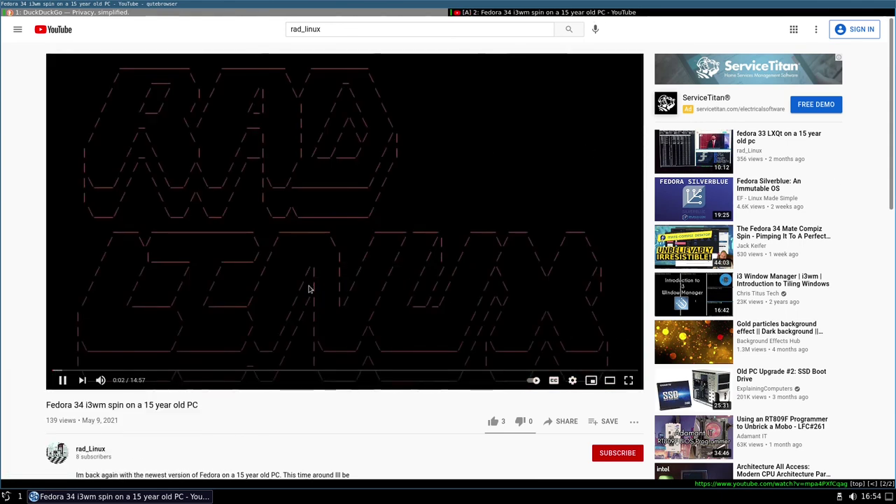
pyautogui.click(344, 219)
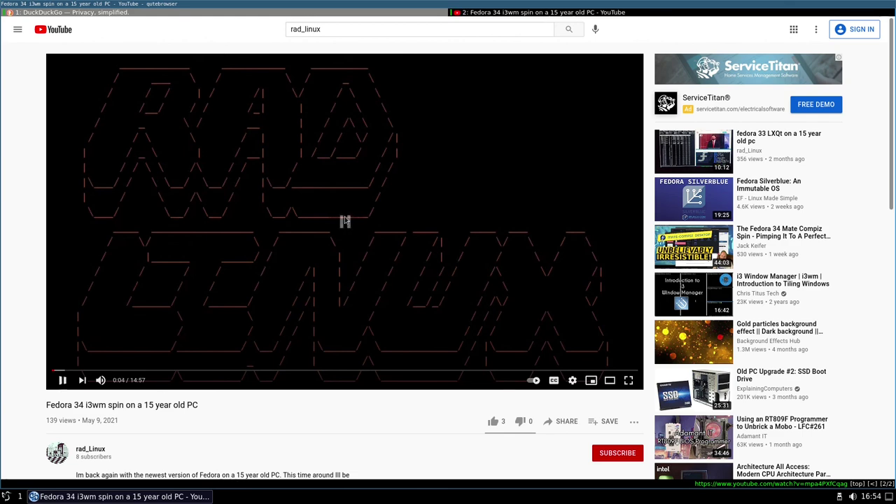